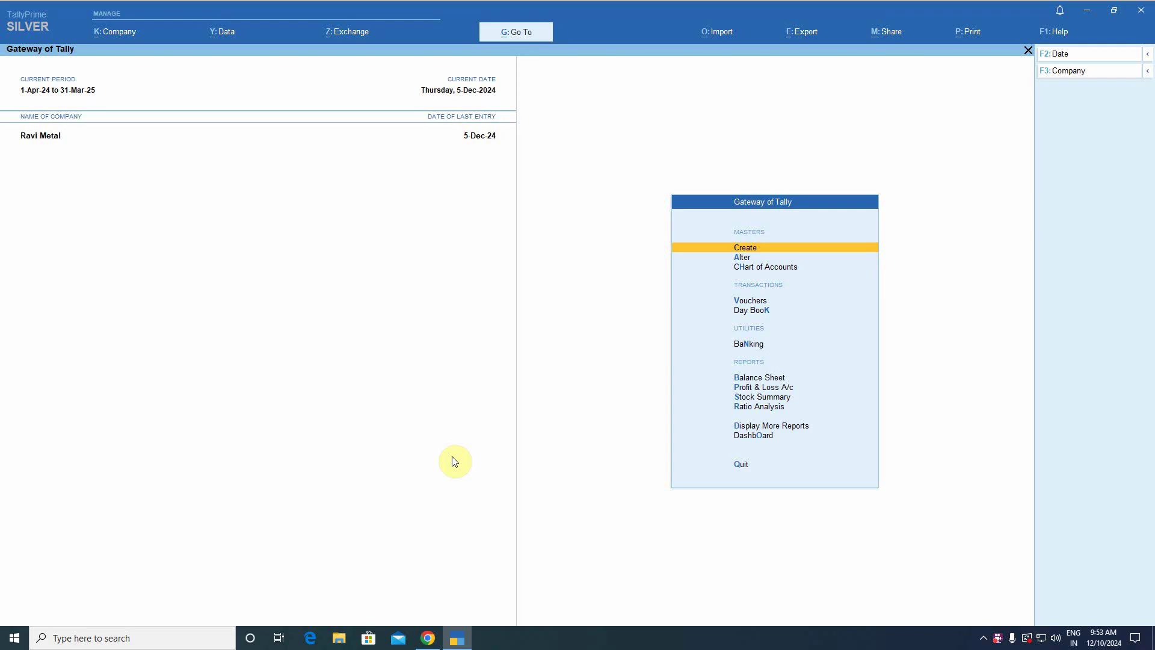
View the TallyPrime rental renewal options in Chrome, and return to TallyPrime.
{"action": "left_click", "coordinate": [428, 638]}
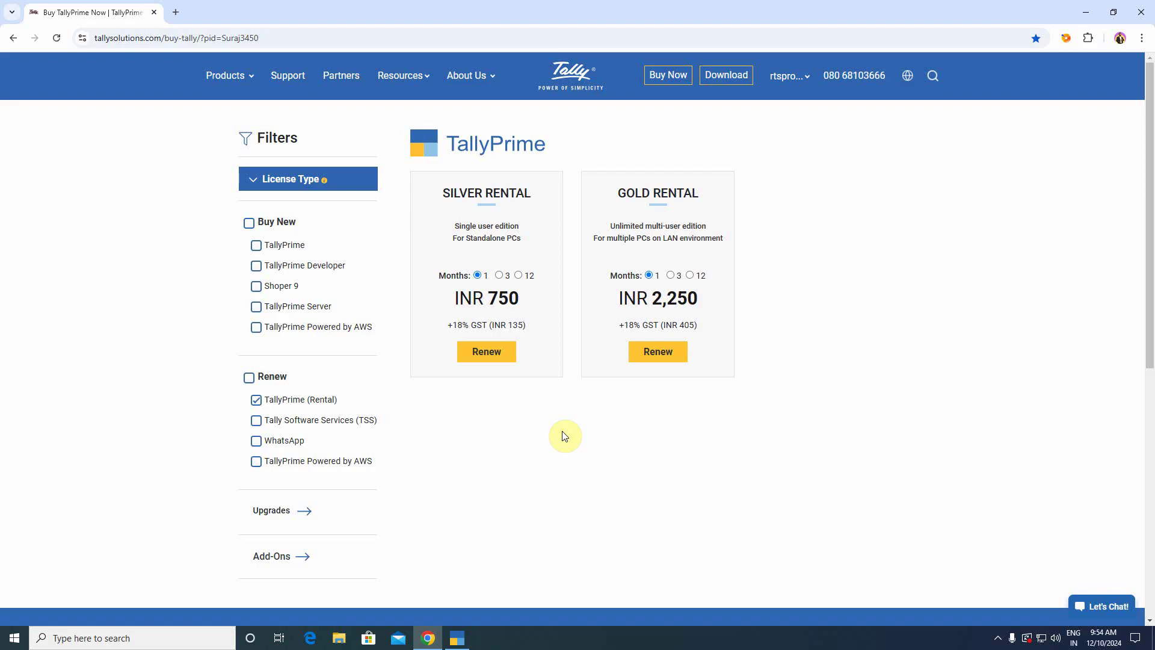
{"action": "key", "text": "alt+Tab"}
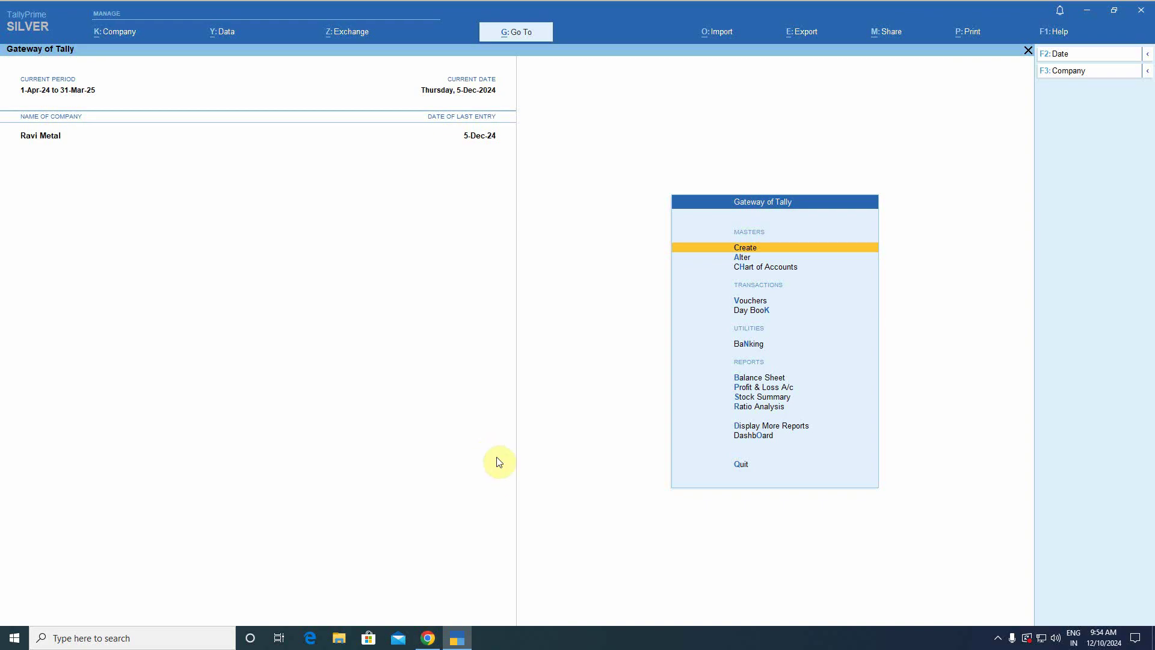
Open the Statistics report for the company from the Statements of Accounts.
{"action": "key", "text": "Escape"}
{"action": "key", "text": "Escape"}
{"action": "key", "text": "d"}
{"action": "key", "text": "s"}
{"action": "key", "text": "s"}
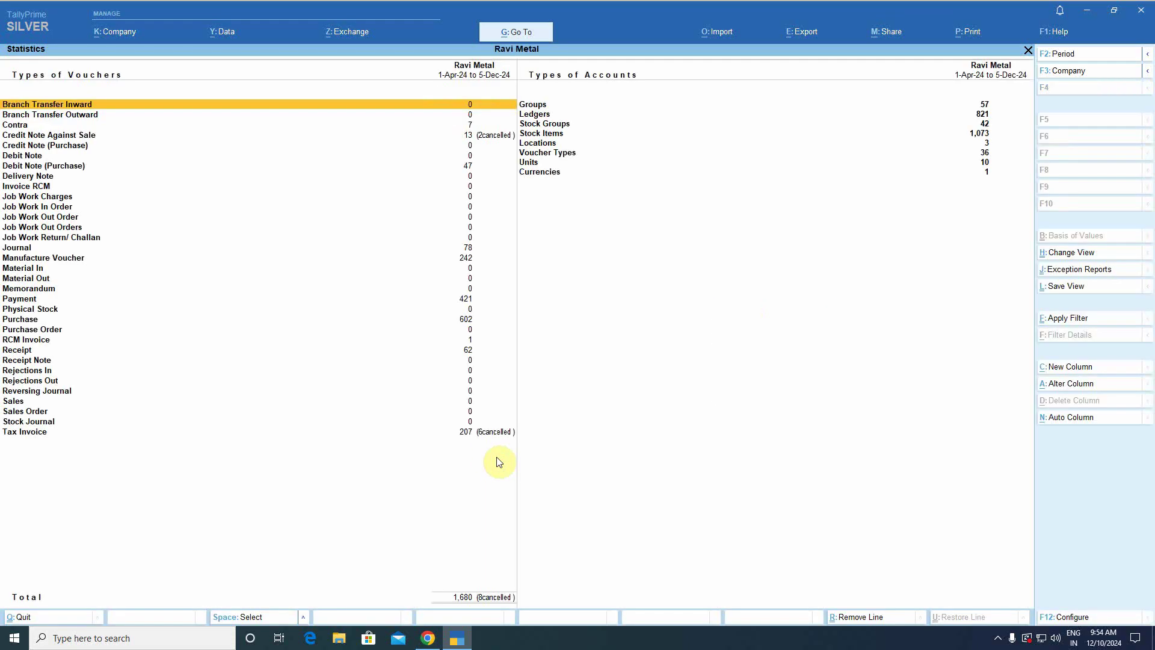
Drill down from the Statistics report into the monthly register of Purchase vouchers.
{"action": "key", "text": "Down"}
{"action": "key", "text": "Down"}
{"action": "key", "text": "Down"}
{"action": "key", "text": "Down"}
{"action": "key", "text": "Down"}
{"action": "key", "text": "Down"}
{"action": "key", "text": "Down"}
{"action": "key", "text": "Down"}
{"action": "key", "text": "Down"}
{"action": "key", "text": "Down"}
{"action": "key", "text": "Down"}
{"action": "key", "text": "Down"}
{"action": "key", "text": "Down"}
{"action": "key", "text": "Down"}
{"action": "key", "text": "Down"}
{"action": "key", "text": "Down"}
{"action": "key", "text": "Down"}
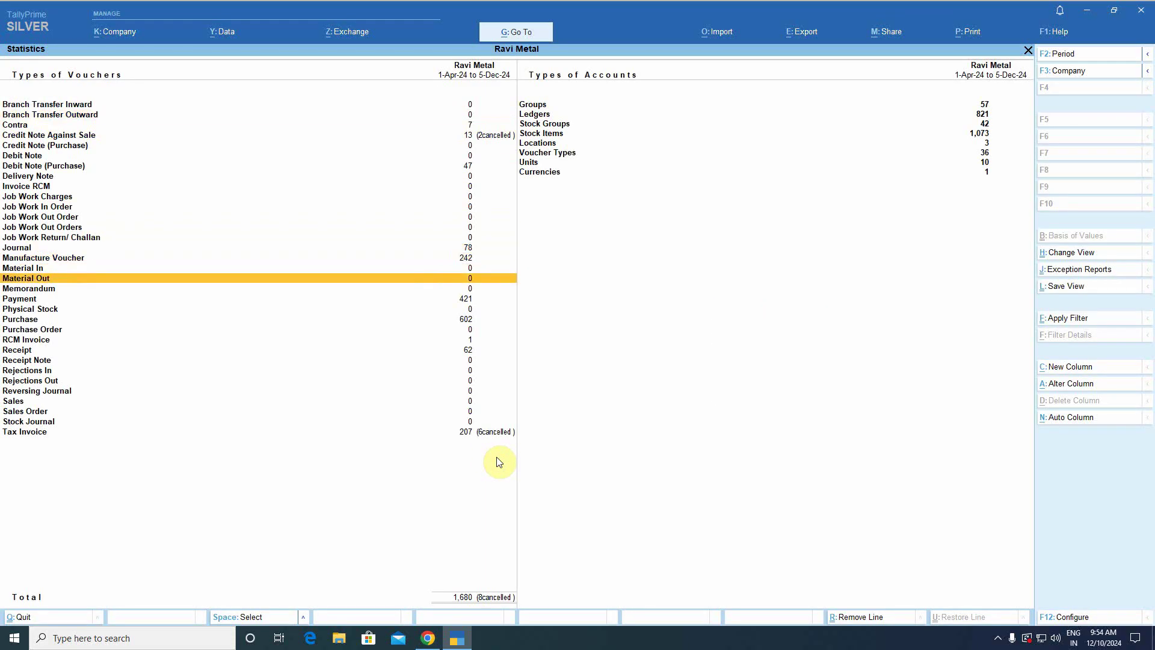
{"action": "key", "text": "Down"}
{"action": "key", "text": "Down"}
{"action": "key", "text": "Down"}
{"action": "key", "text": "Down"}
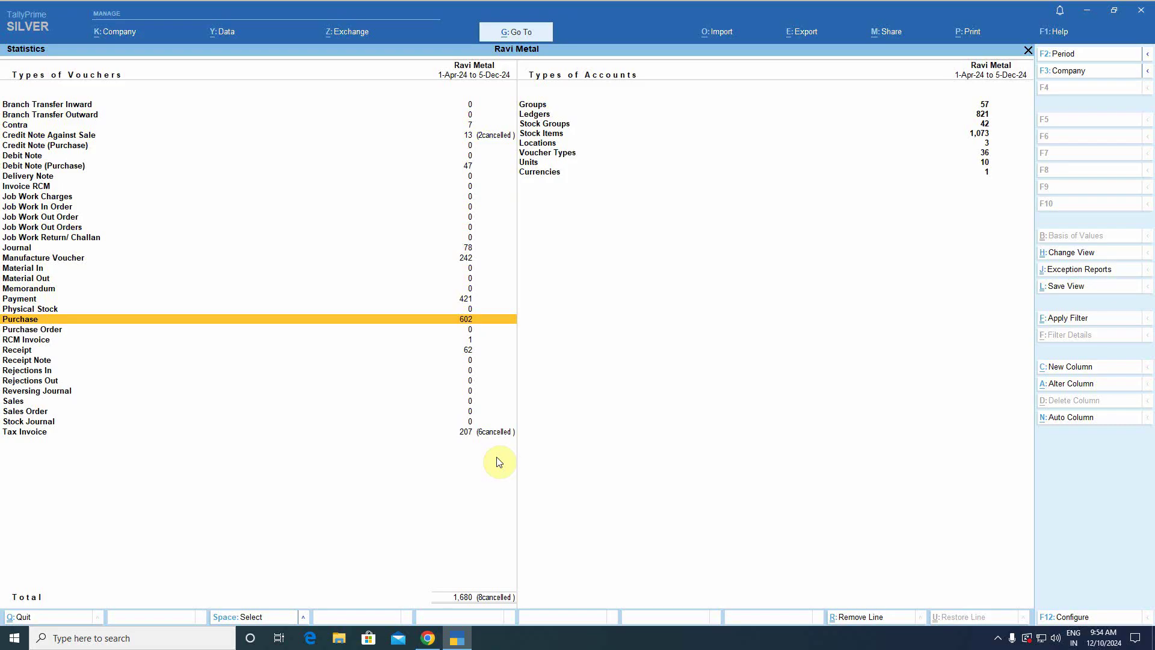
{"action": "key", "text": "Return"}
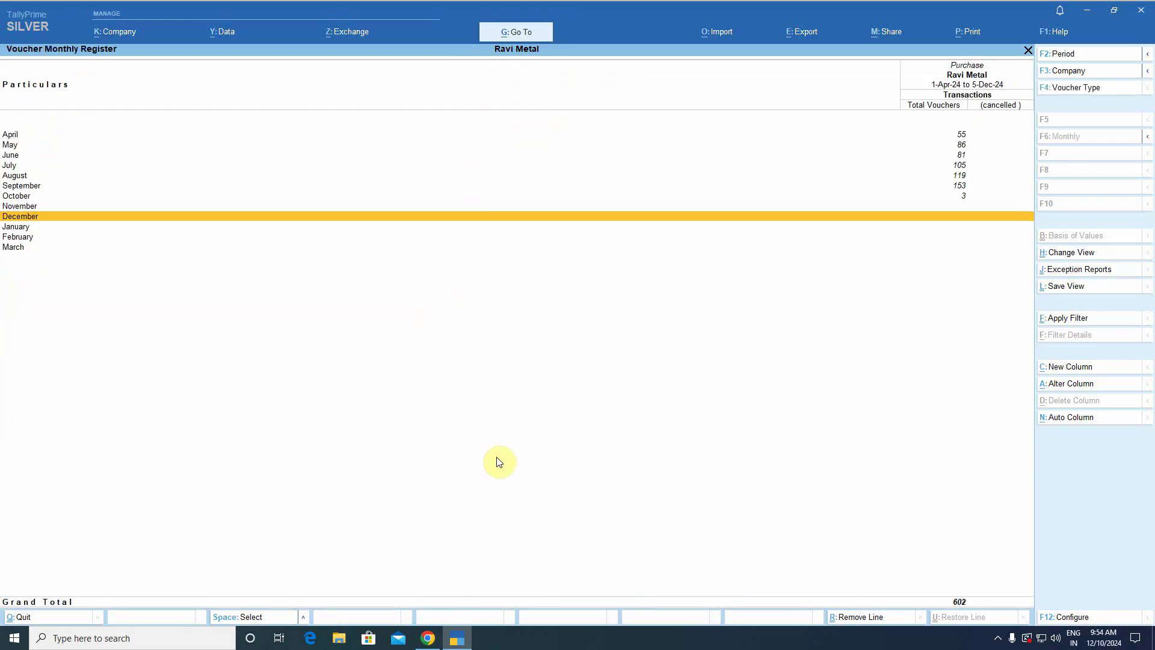
Open the October list of purchase vouchers and examine its voucher numbers.
{"action": "key", "text": "Up"}
{"action": "key", "text": "Up"}
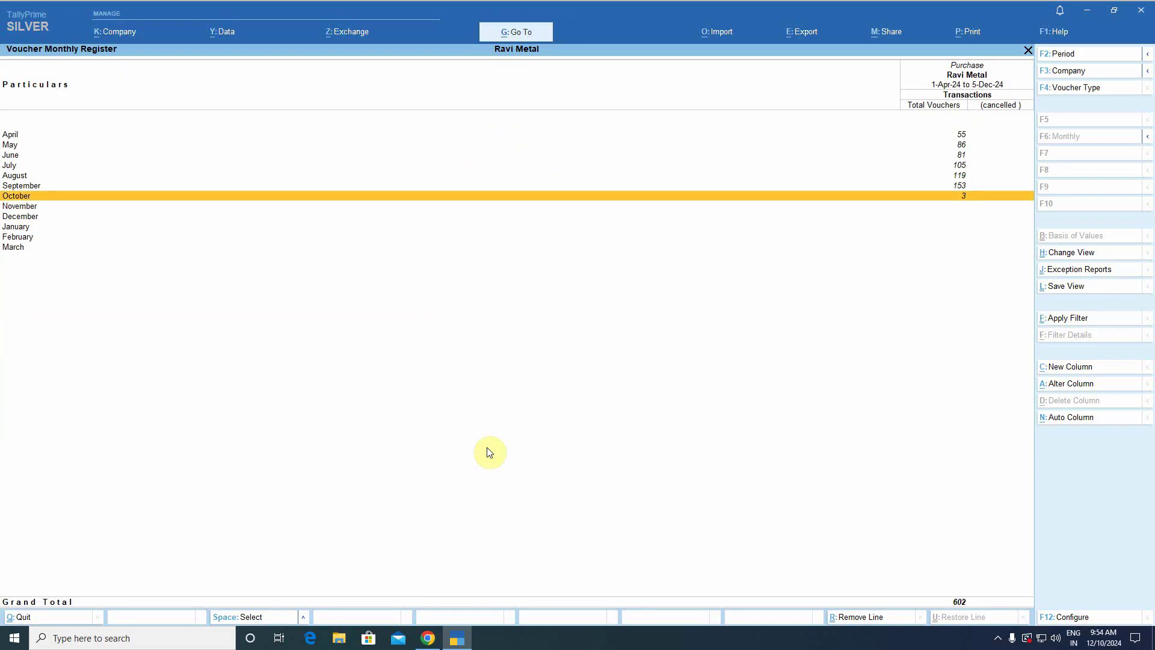
{"action": "key", "text": "Return"}
{"action": "key", "text": "Down"}
{"action": "key", "text": "Down"}
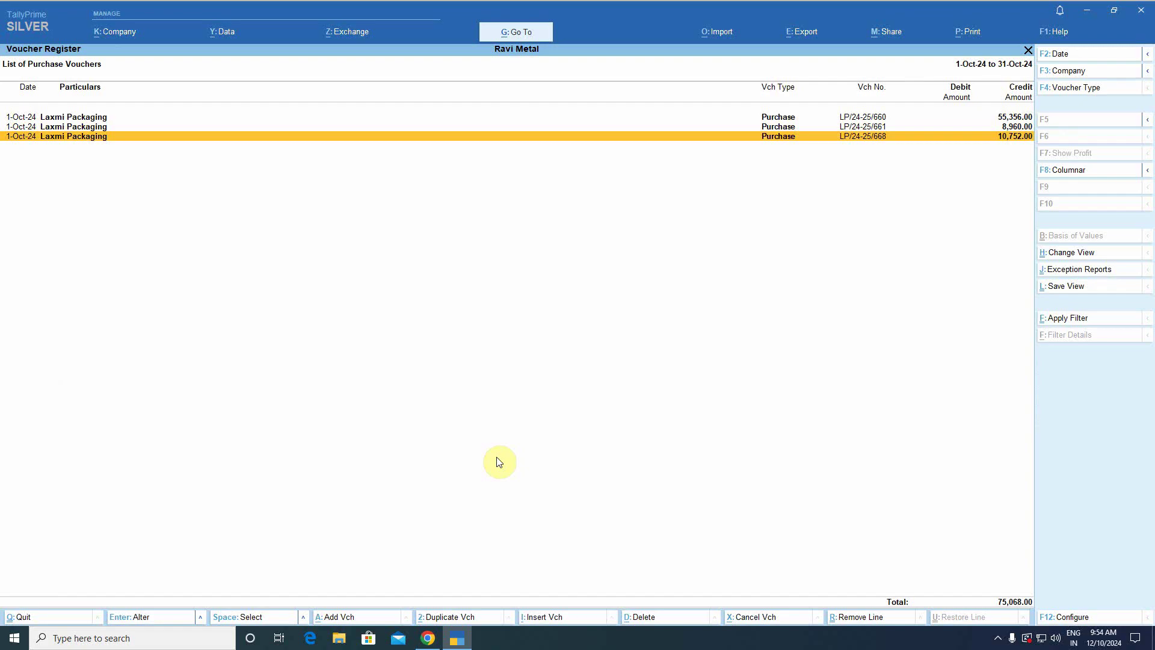
View the September list of purchase vouchers, and return to the Gateway of Tally.
{"action": "key", "text": "Escape"}
{"action": "key", "text": "Up"}
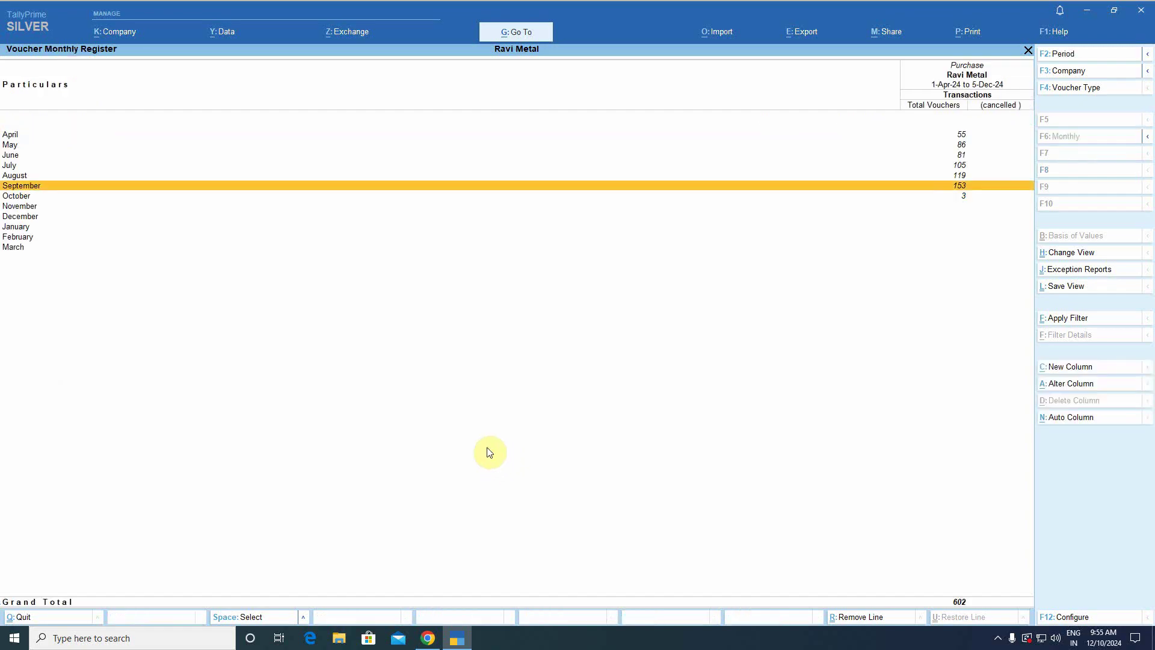
{"action": "key", "text": "Return"}
{"action": "key", "text": "Escape"}
{"action": "key", "text": "Escape"}
{"action": "key", "text": "Escape"}
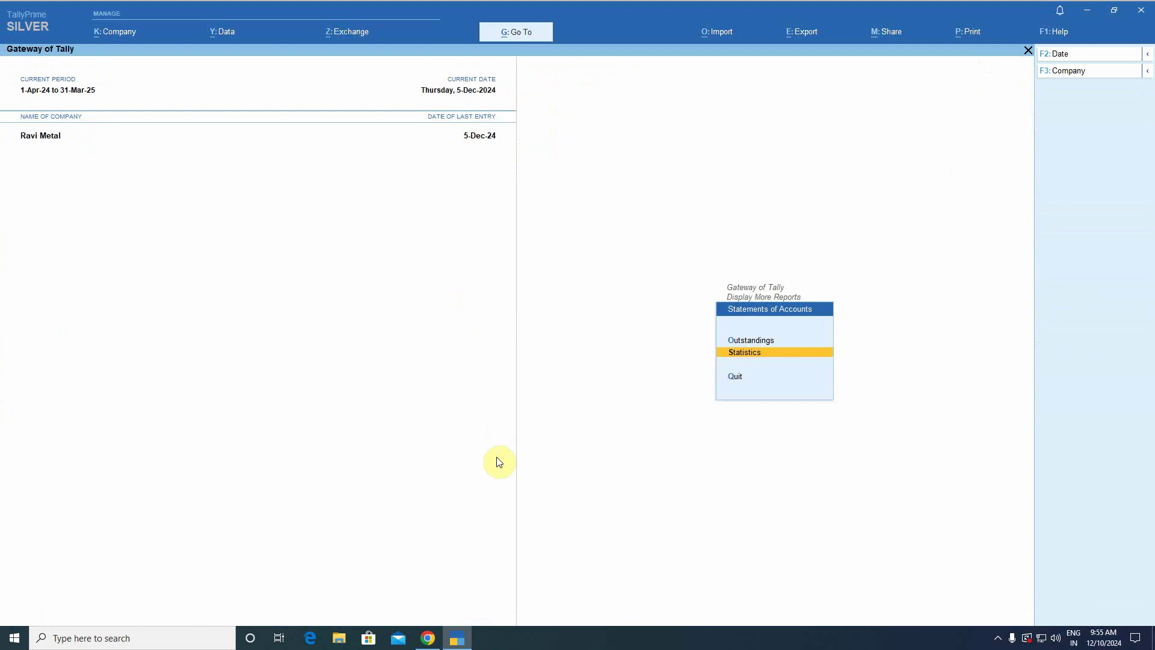
{"action": "key", "text": "Escape"}
{"action": "key", "text": "Escape"}
{"action": "key", "text": "Home"}
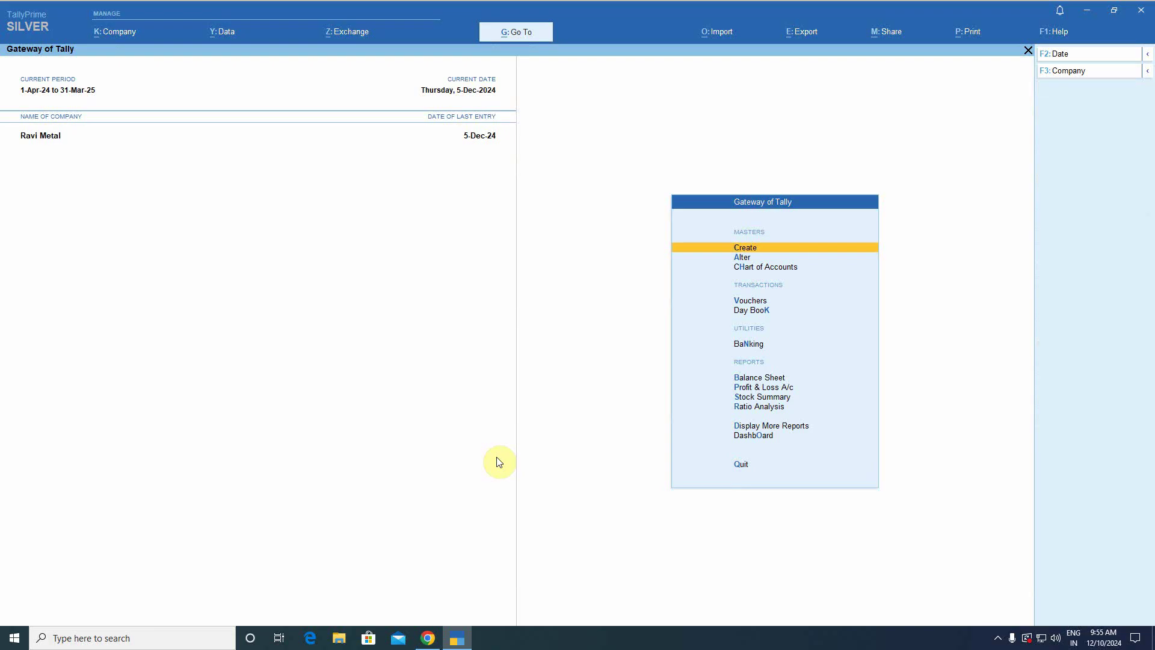
Open the Purchase voucher type for alteration from the list of masters.
{"action": "key", "text": "Down"}
{"action": "key", "text": "Return"}
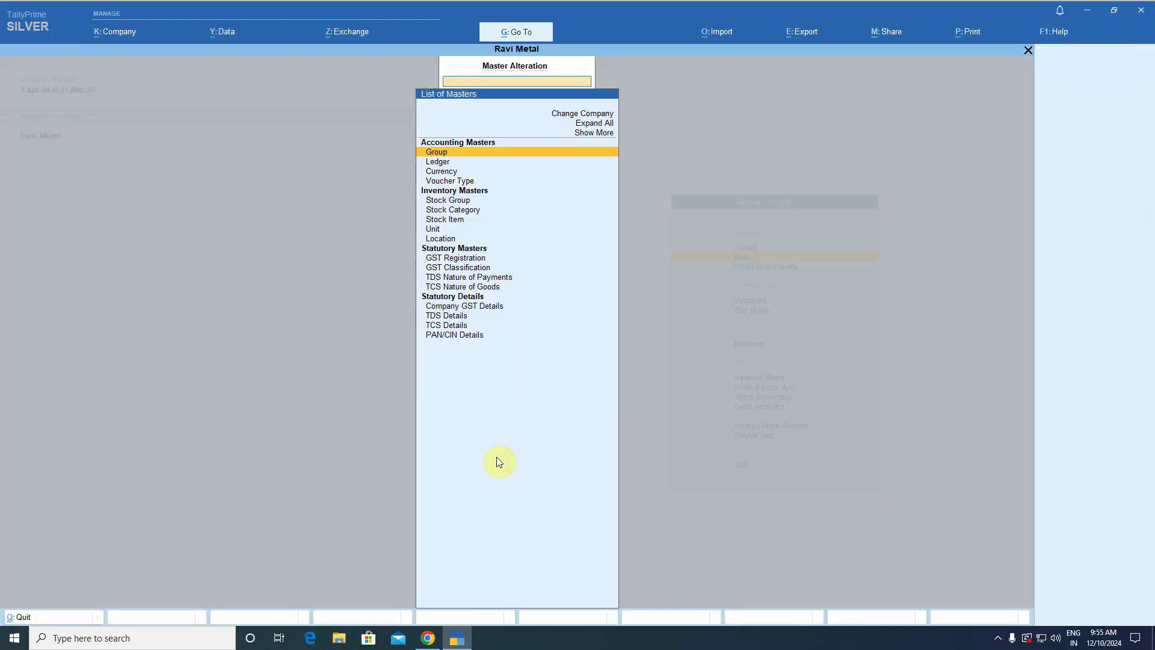
{"action": "key", "text": "Down"}
{"action": "key", "text": "Down"}
{"action": "key", "text": "Down"}
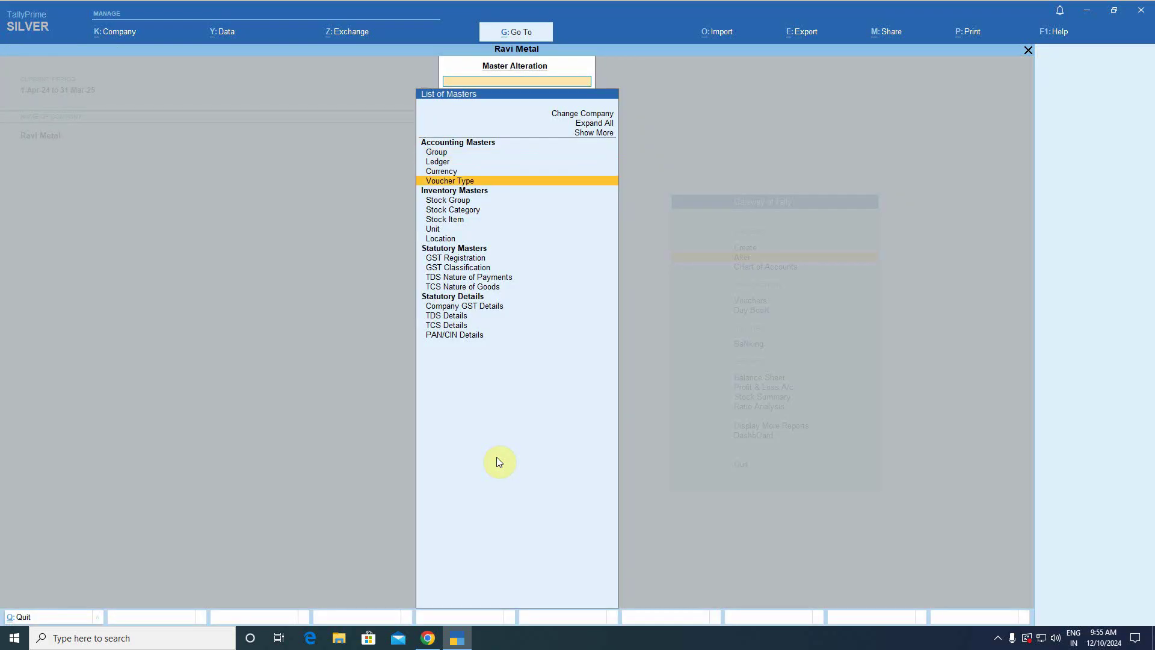
{"action": "key", "text": "Return"}
{"action": "type", "text": "Pur"}
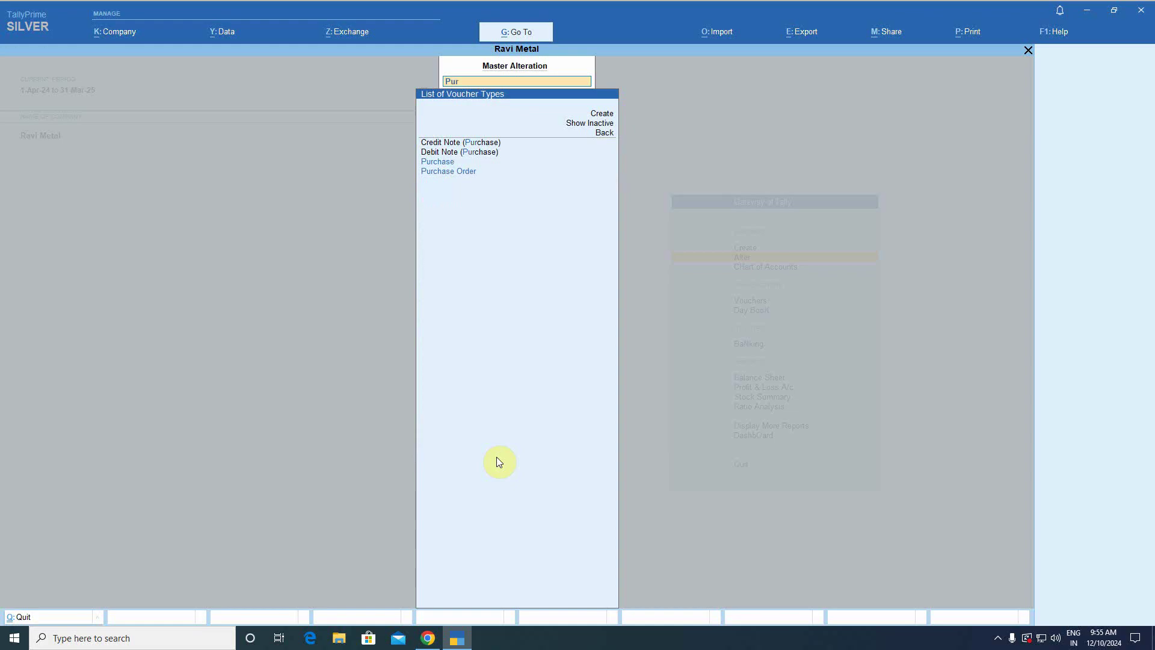
{"action": "key", "text": "Down"}
{"action": "key", "text": "Up"}
{"action": "key", "text": "Return"}
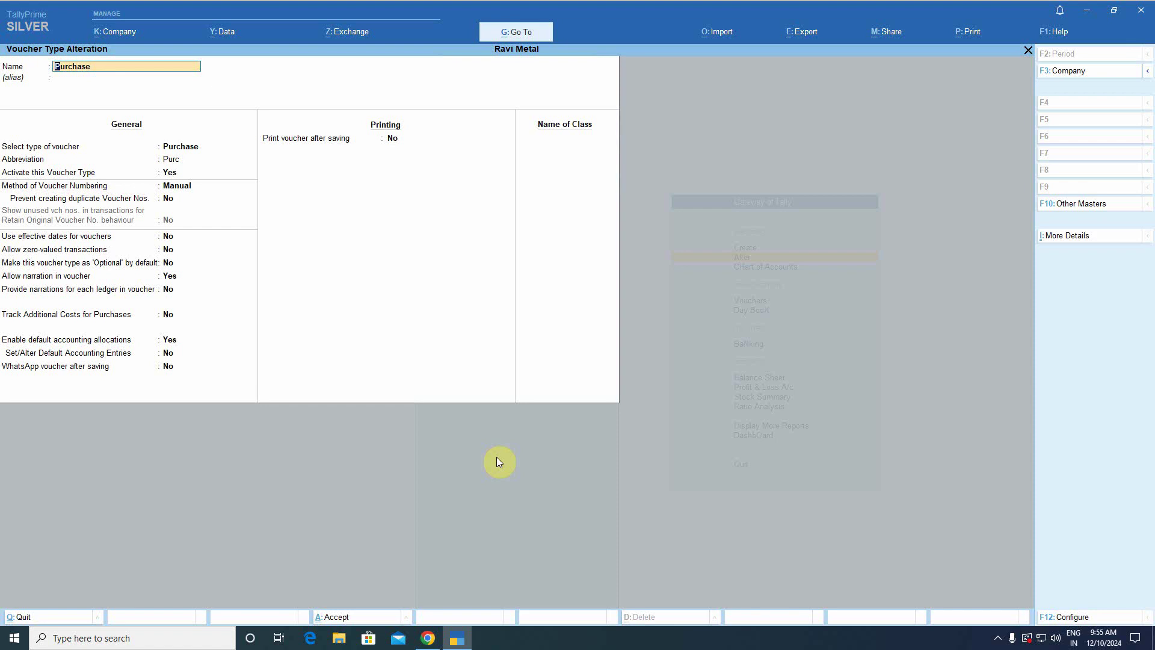
Examine the available methods of voucher numbering for the Purchase voucher type, keeping Manual selected.
{"action": "key", "text": "Return"}
{"action": "key", "text": "Return"}
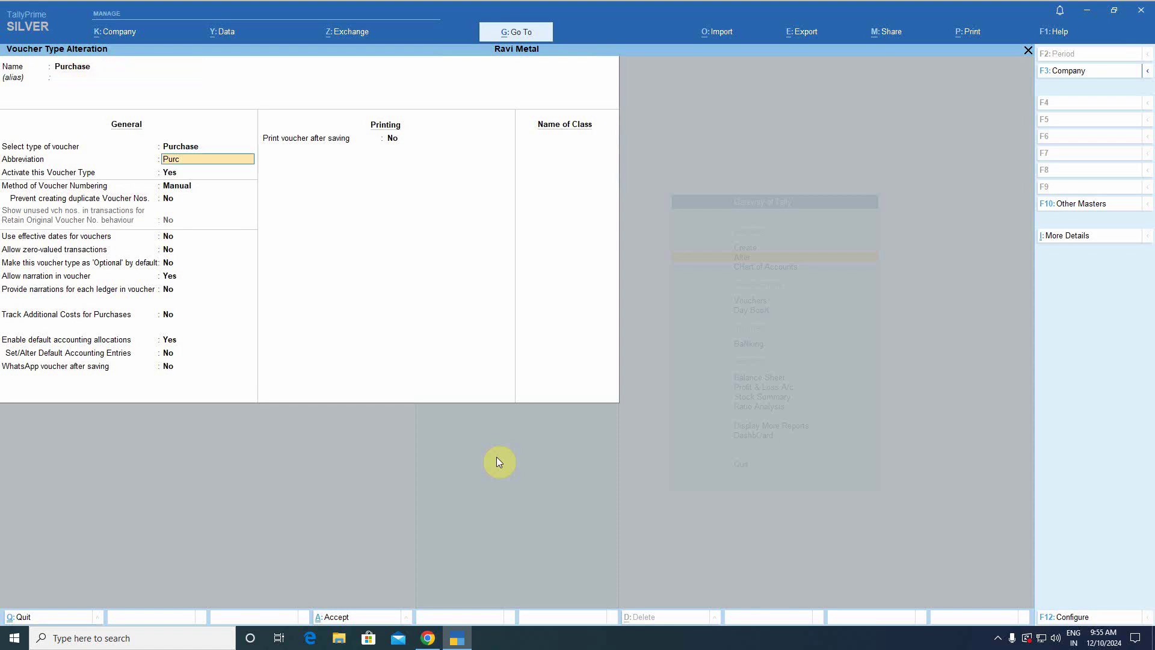
{"action": "key", "text": "Return"}
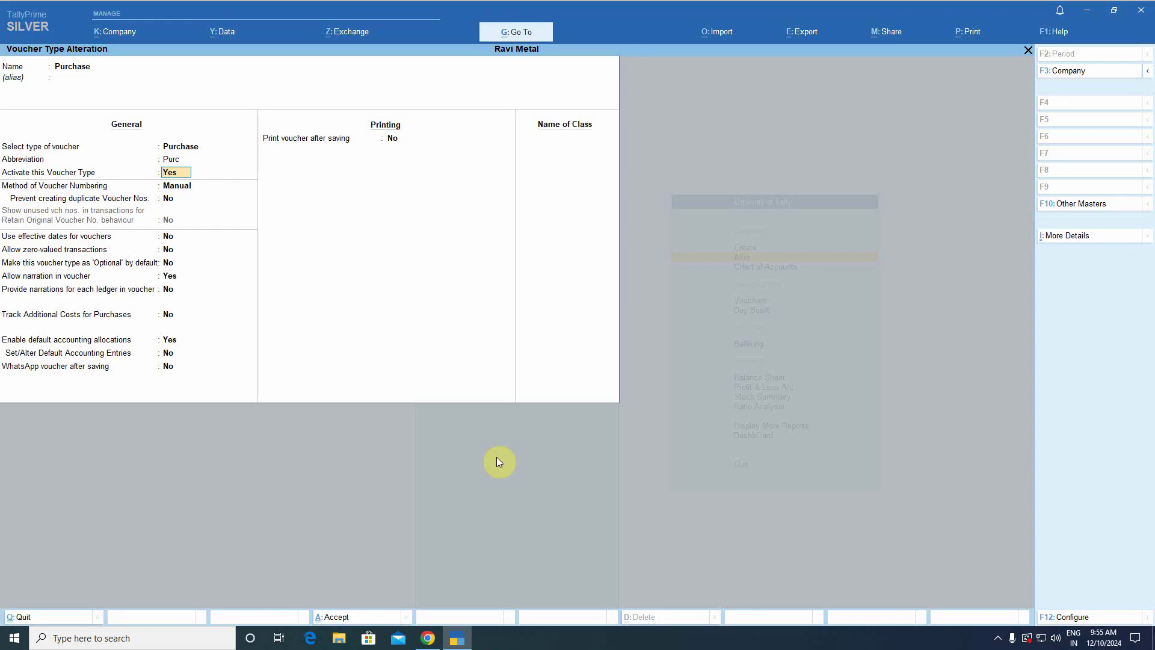
{"action": "key", "text": "Return"}
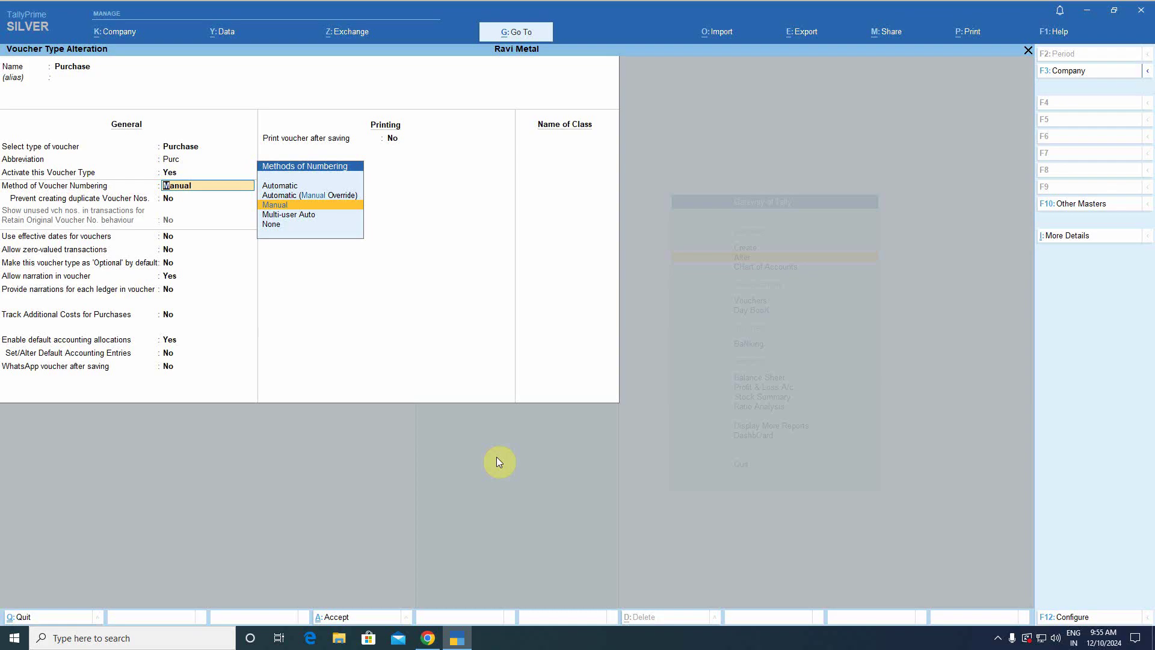
{"action": "key", "text": "Up"}
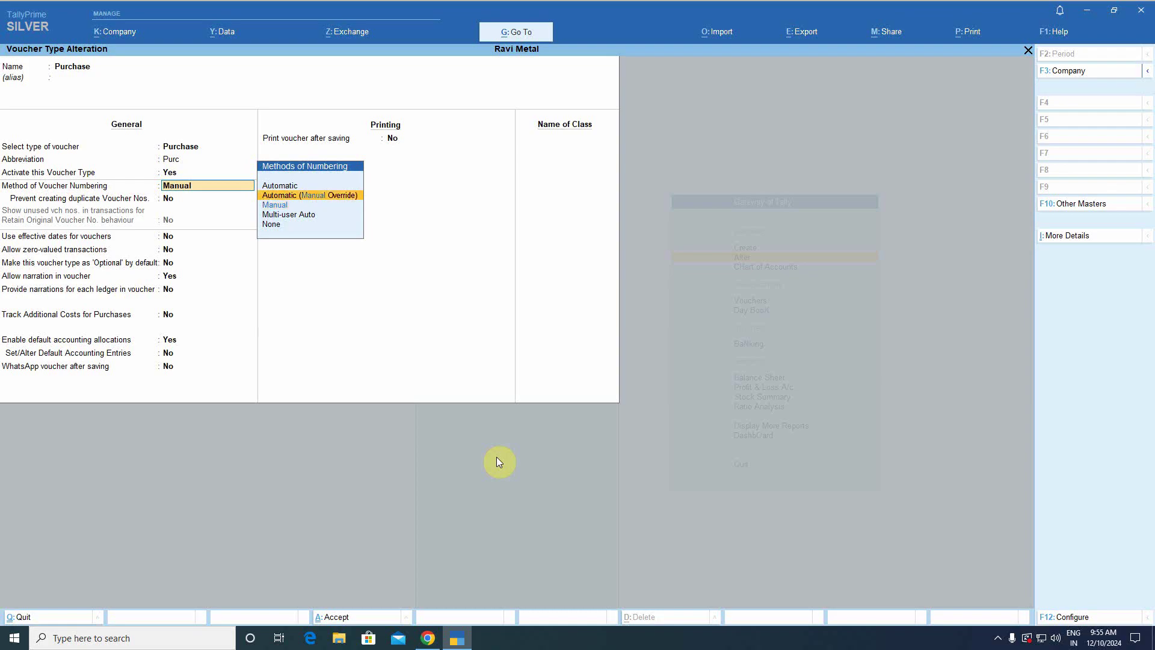
{"action": "key", "text": "Down"}
{"action": "key", "text": "Down"}
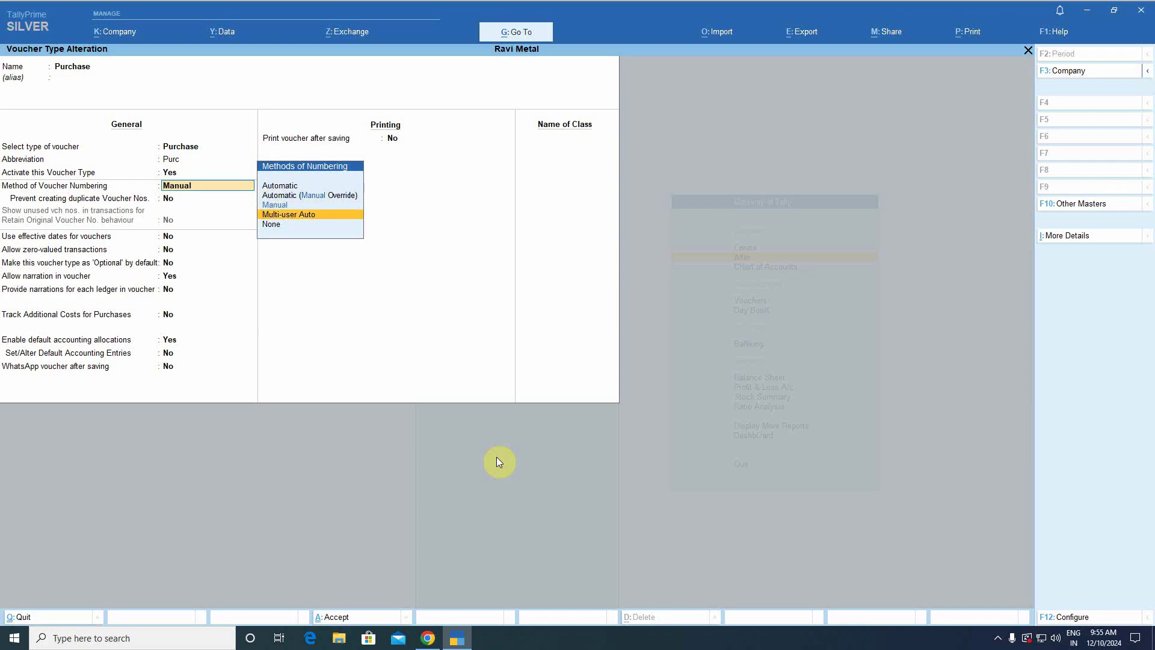
{"action": "key", "text": "Down"}
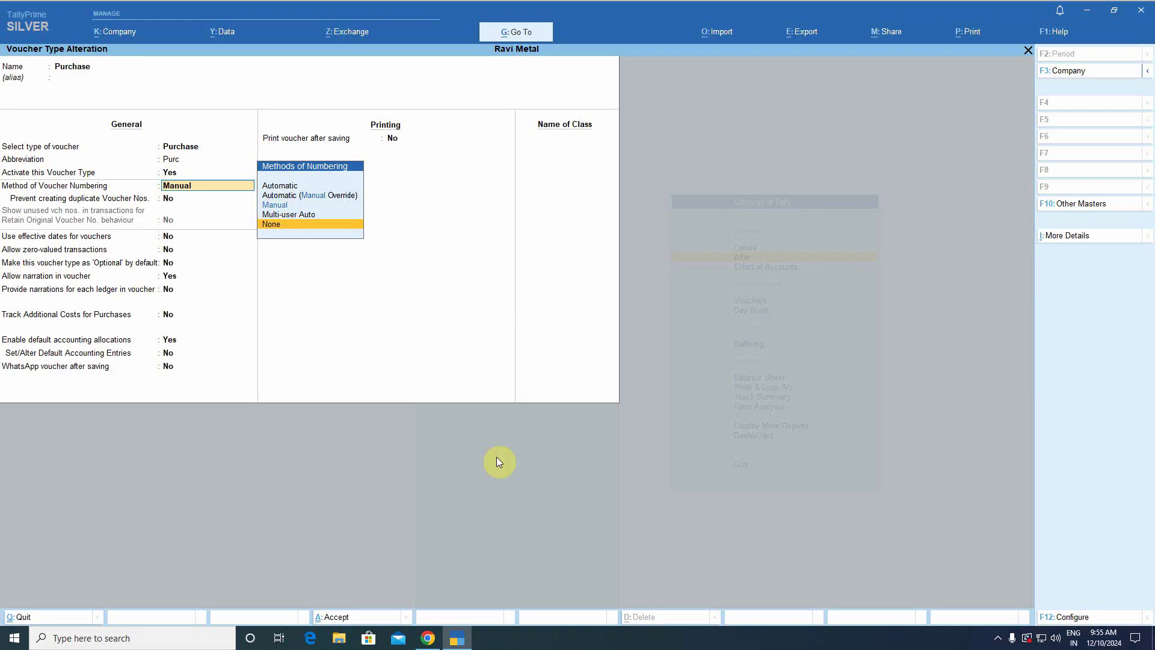
{"action": "key", "text": "Up"}
{"action": "key", "text": "Up"}
{"action": "key", "text": "Up"}
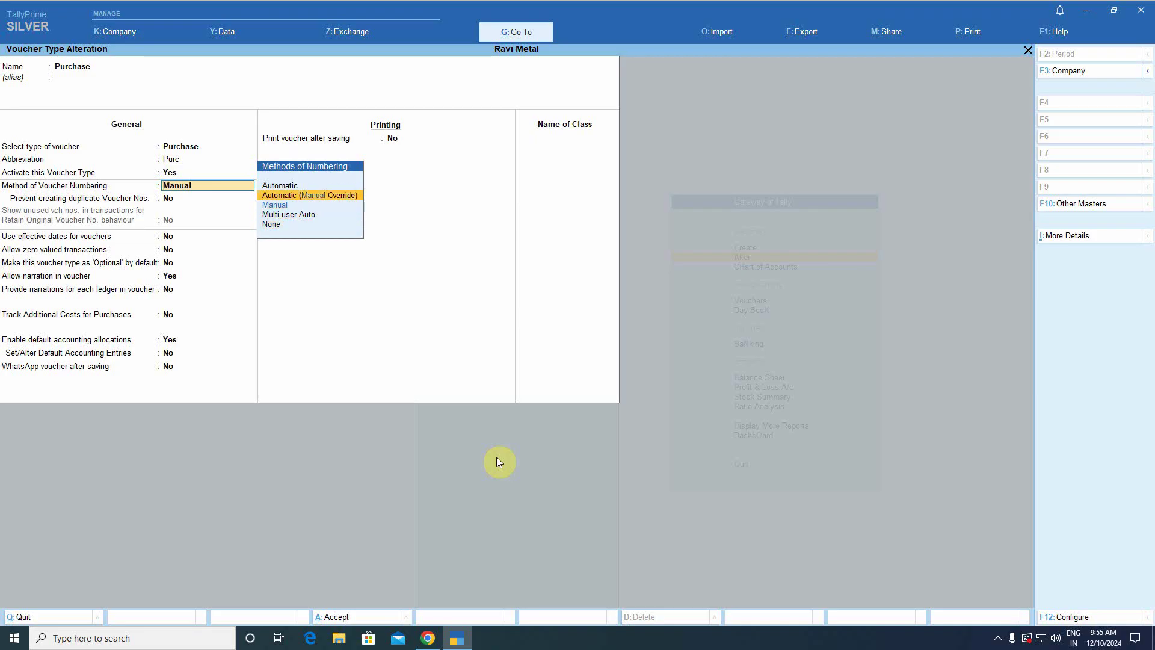
{"action": "key", "text": "Down"}
{"action": "key", "text": "Return"}
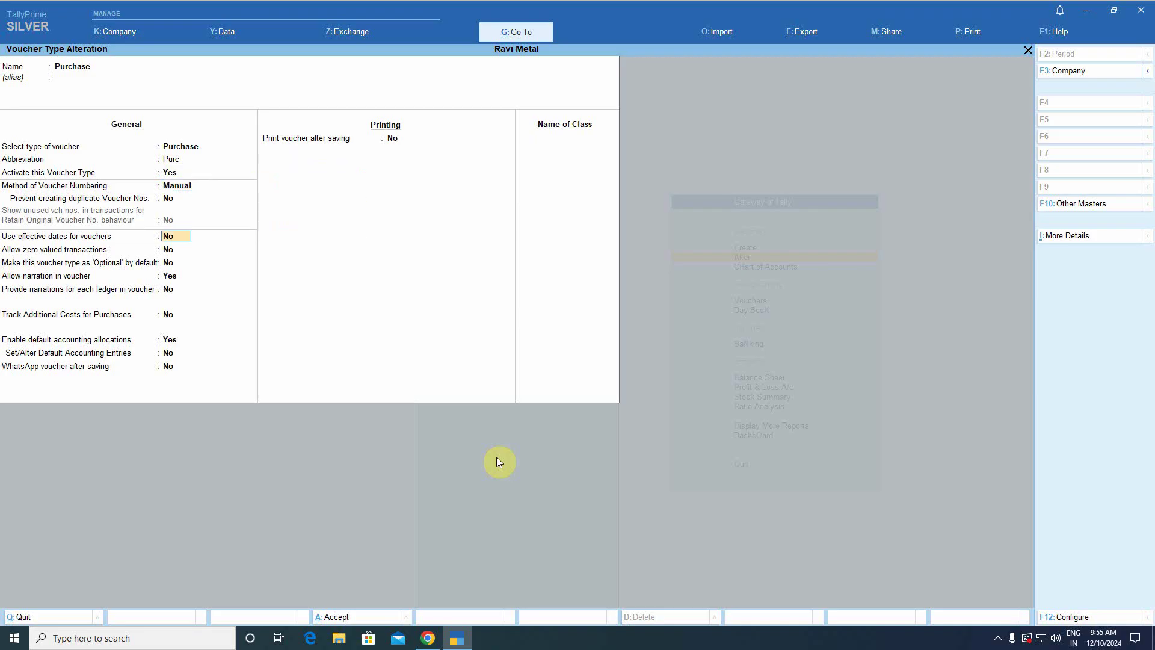
Review the duplicate-number and related numbering options that apply to the Manual method.
{"action": "key", "text": "Up"}
{"action": "key", "text": "Up"}
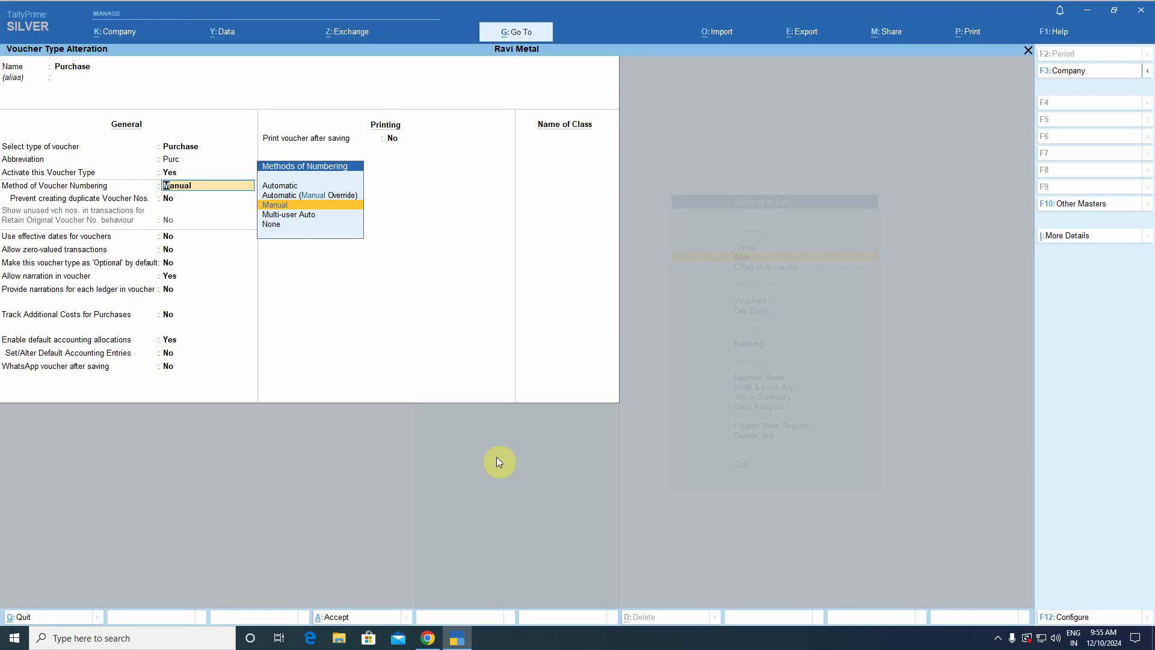
{"action": "key", "text": "Return"}
{"action": "key", "text": "Up"}
{"action": "key", "text": "Up"}
{"action": "key", "text": "Return"}
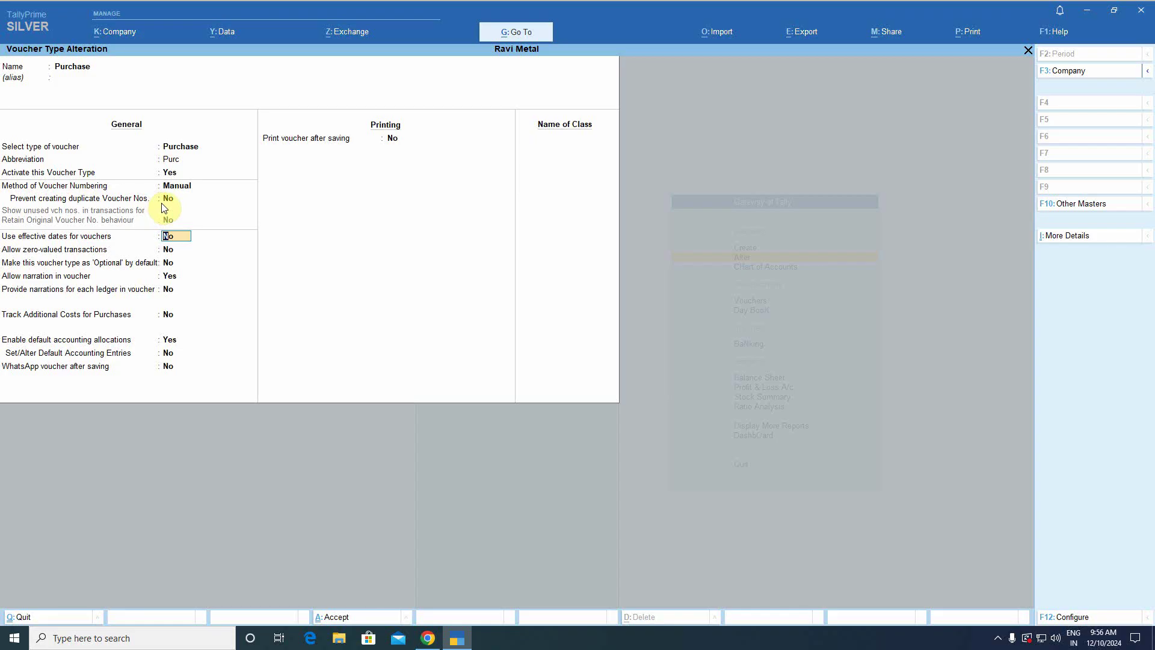
{"action": "key", "text": "BackSpace"}
{"action": "key", "text": "BackSpace"}
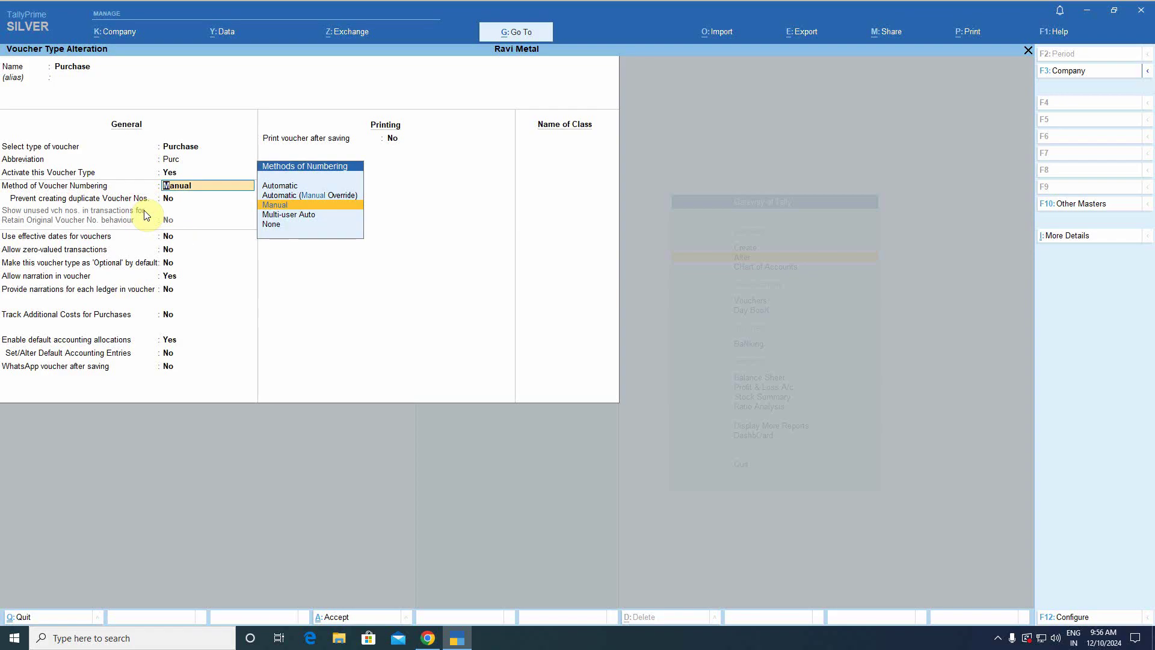
Try the Automatic method of voucher numbering for the Purchase voucher type, accepting the change to existing voucher numbers.
{"action": "key", "text": "Up"}
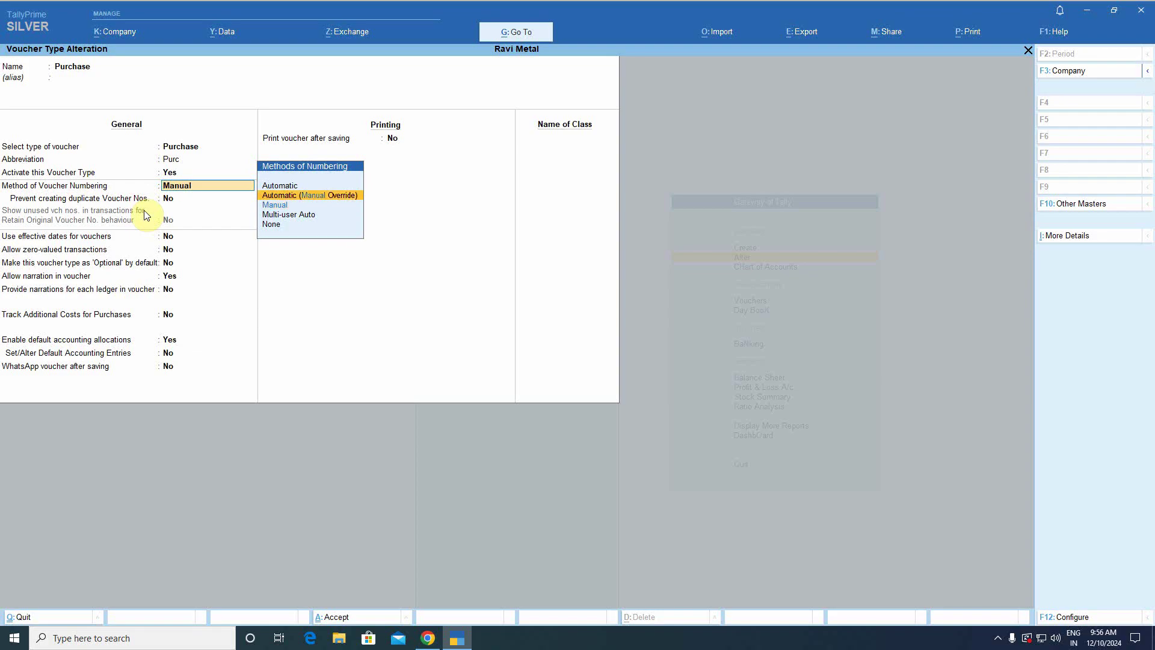
{"action": "key", "text": "Up"}
{"action": "key", "text": "Return"}
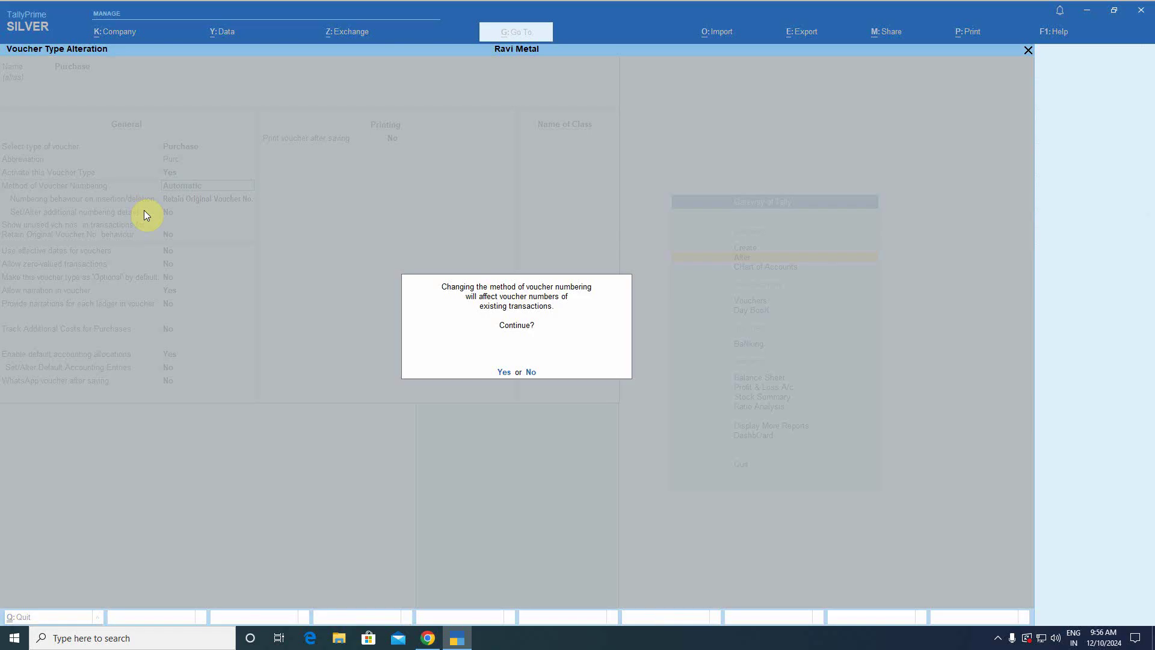
{"action": "key", "text": "Return"}
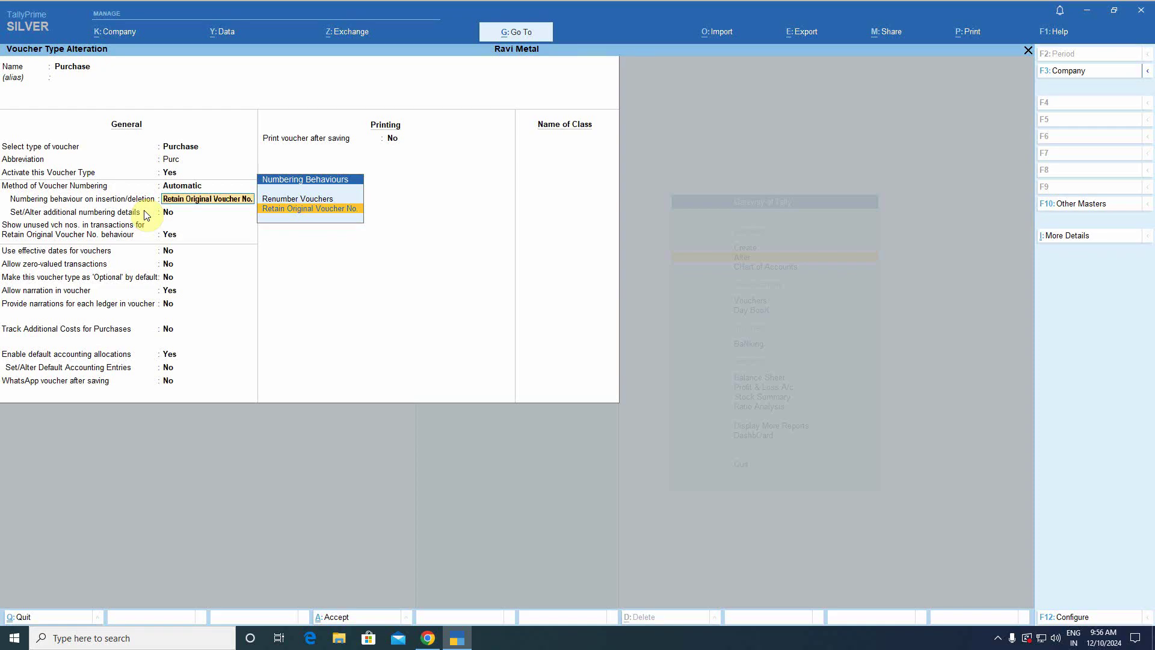
Try the Automatic (Manual Override) method of voucher numbering, accepting the change to existing voucher numbers.
{"action": "key", "text": "BackSpace"}
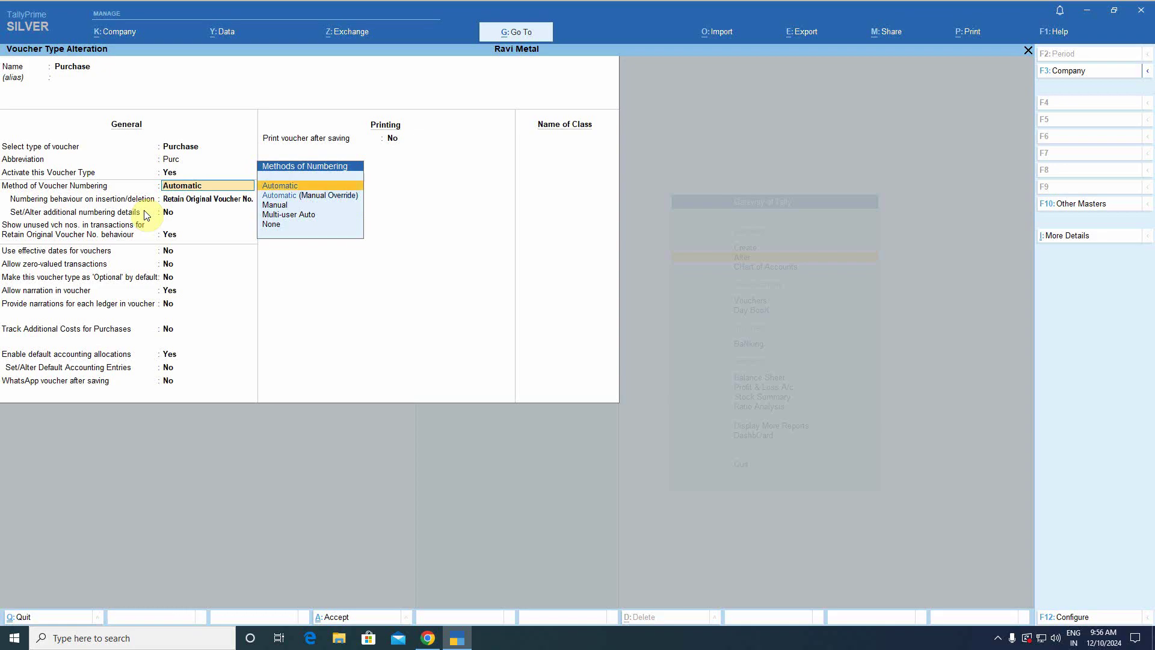
{"action": "key", "text": "Down"}
{"action": "key", "text": "Return"}
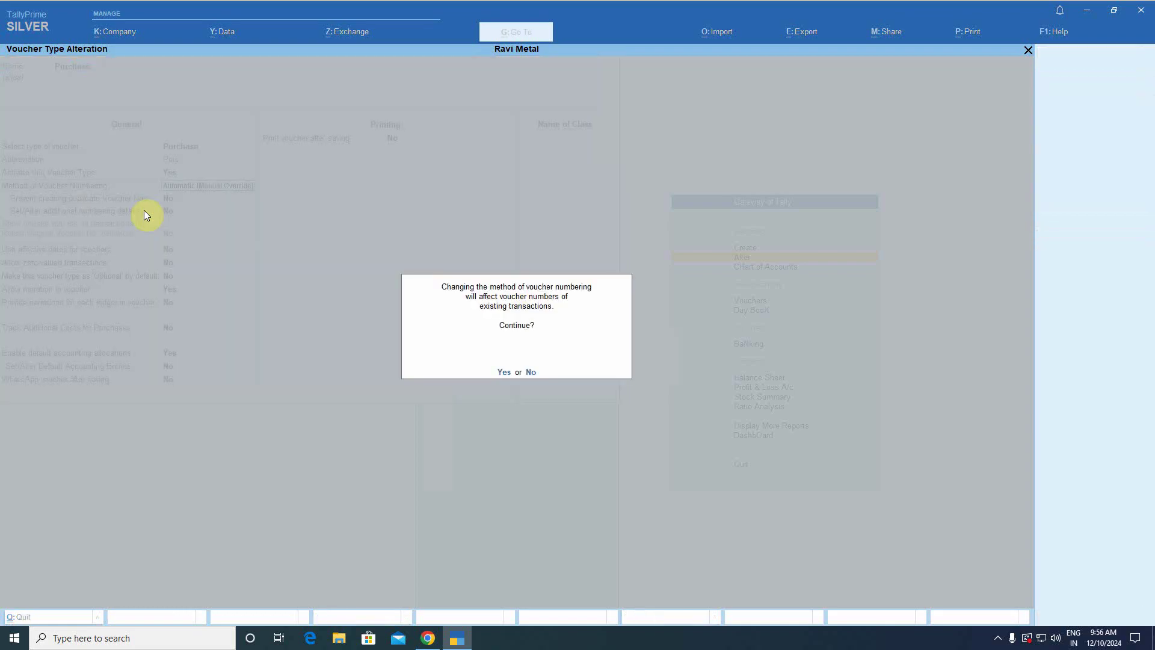
{"action": "key", "text": "Return"}
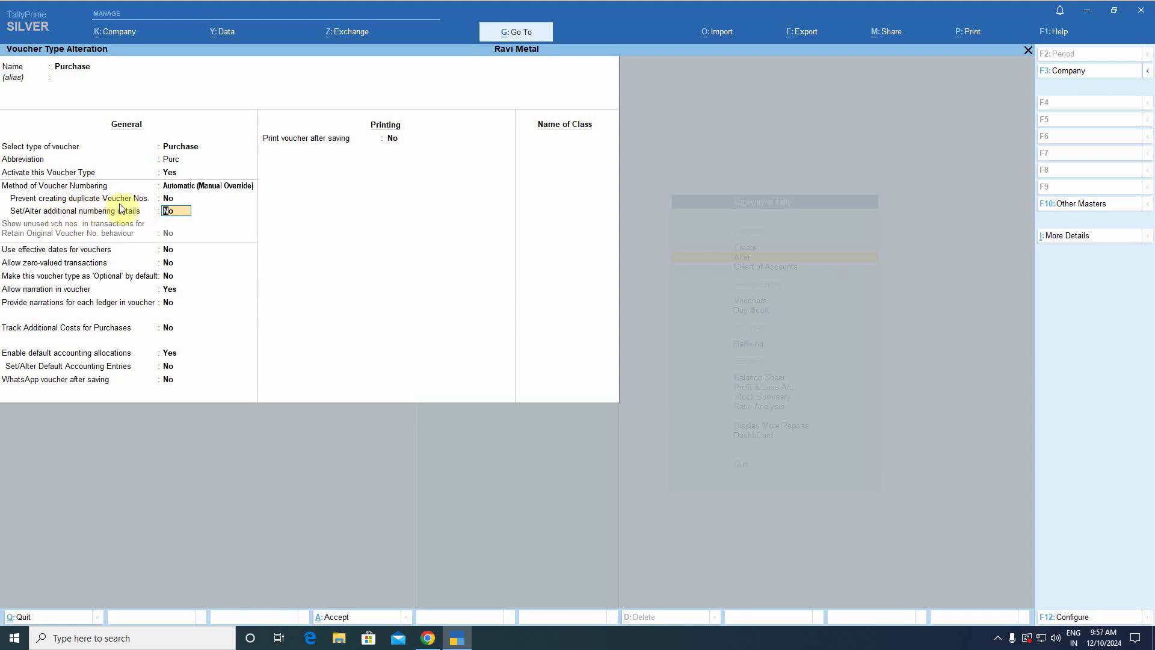
Set the Purchase voucher type's numbering method back to Manual and quit its alteration without saving.
{"action": "key", "text": "Up"}
{"action": "key", "text": "Up"}
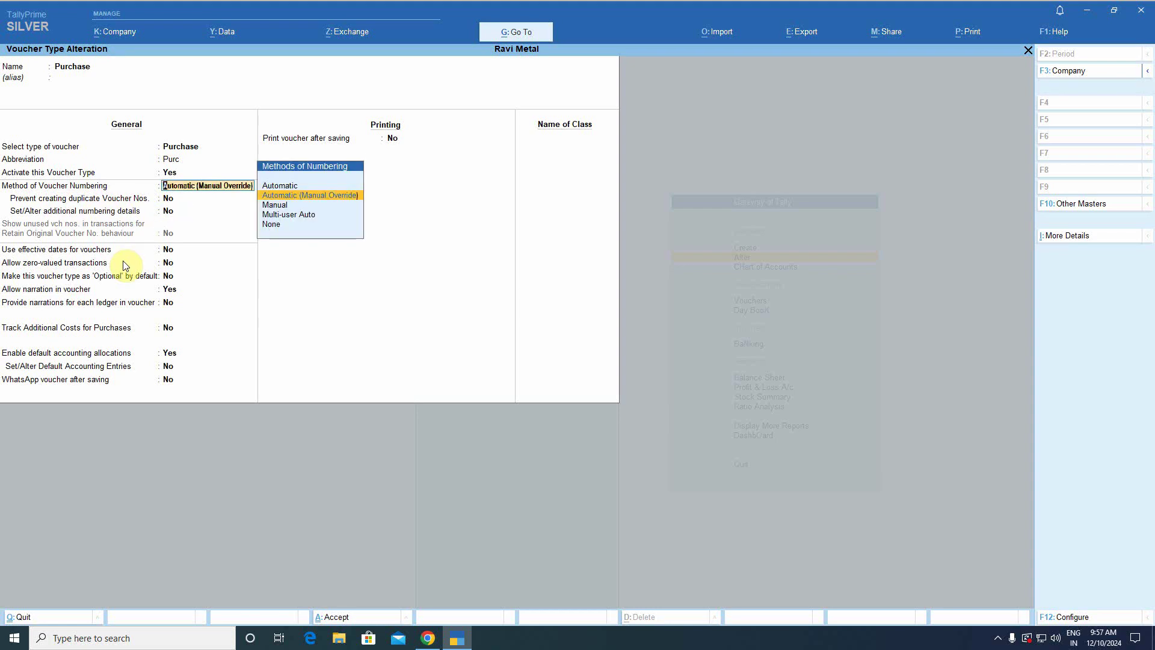
{"action": "key", "text": "Return"}
{"action": "key", "text": "y"}
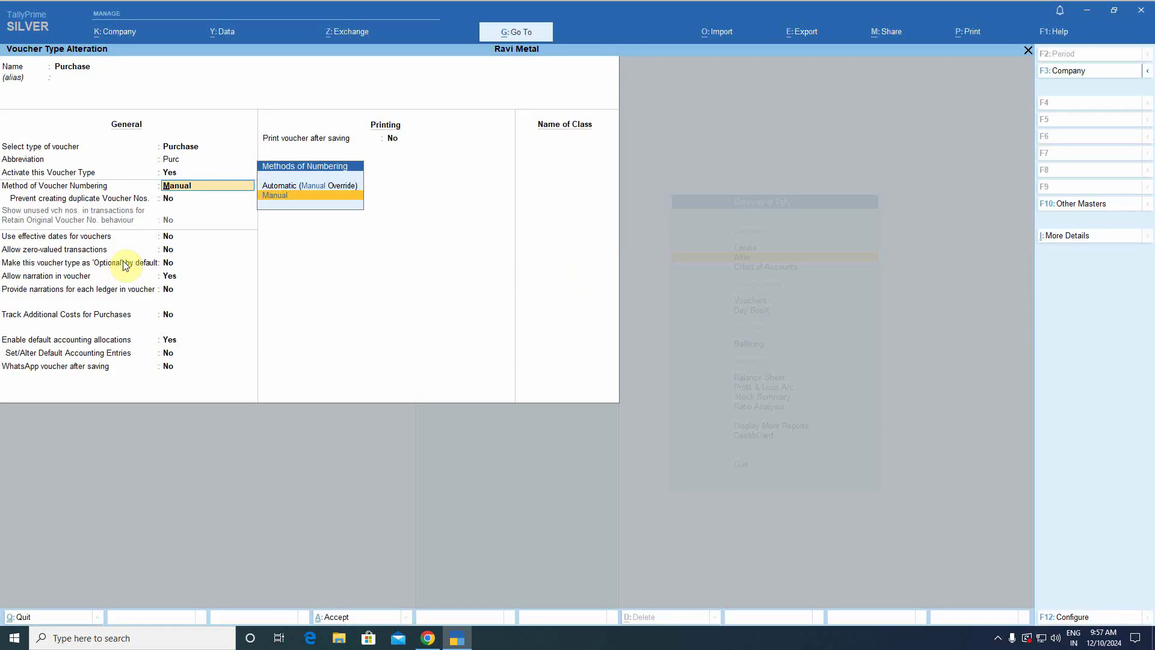
{"action": "key", "text": "Escape"}
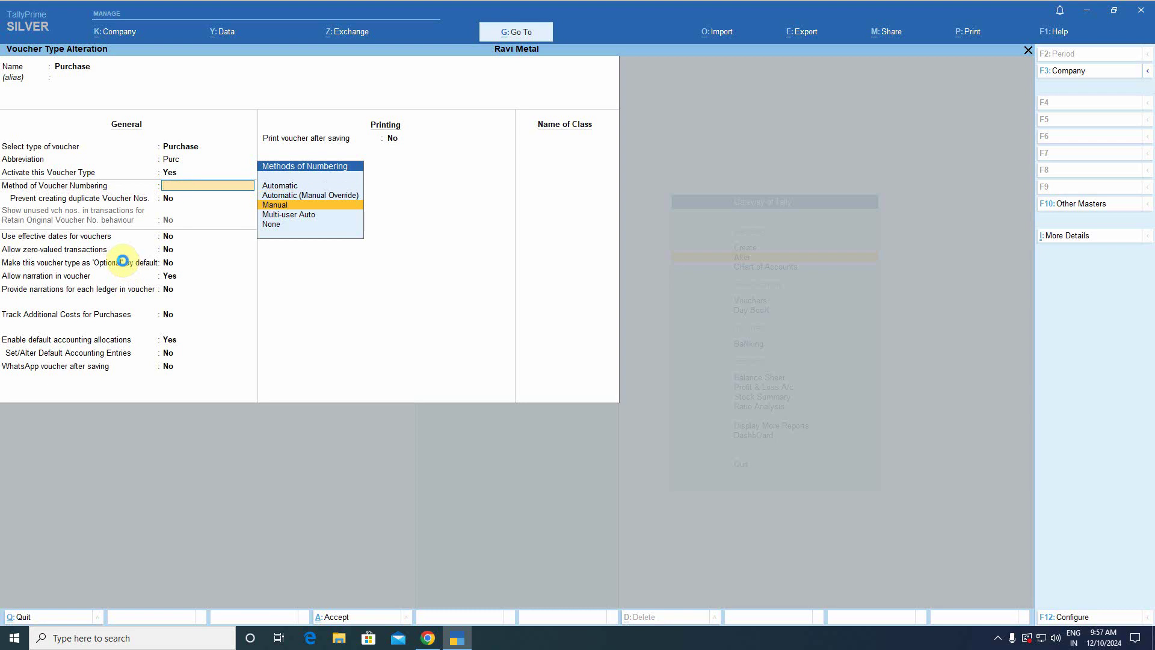
{"action": "key", "text": "Escape"}
{"action": "key", "text": "y"}
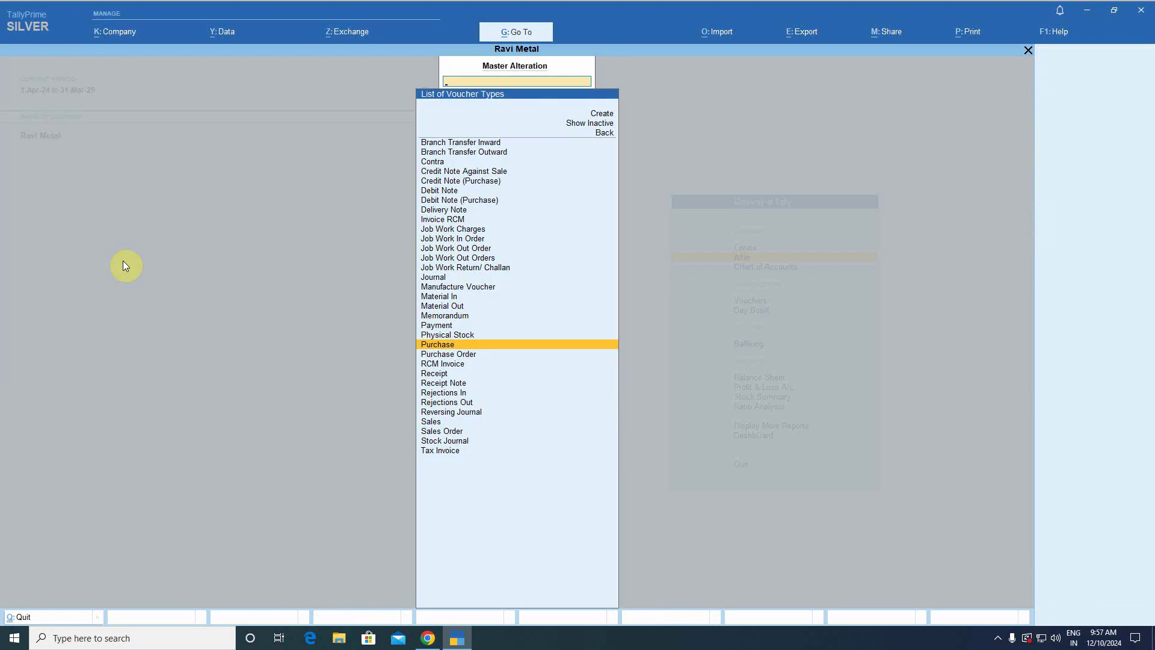
Leave the voucher type list and the master list to return to the Gateway of Tally.
{"action": "key", "text": "Up"}
{"action": "key", "text": "Up"}
{"action": "key", "text": "Up"}
{"action": "key", "text": "Up"}
{"action": "key", "text": "Up"}
{"action": "key", "text": "Up"}
{"action": "key", "text": "Up"}
{"action": "key", "text": "Up"}
{"action": "key", "text": "Up"}
{"action": "key", "text": "Up"}
{"action": "key", "text": "Escape"}
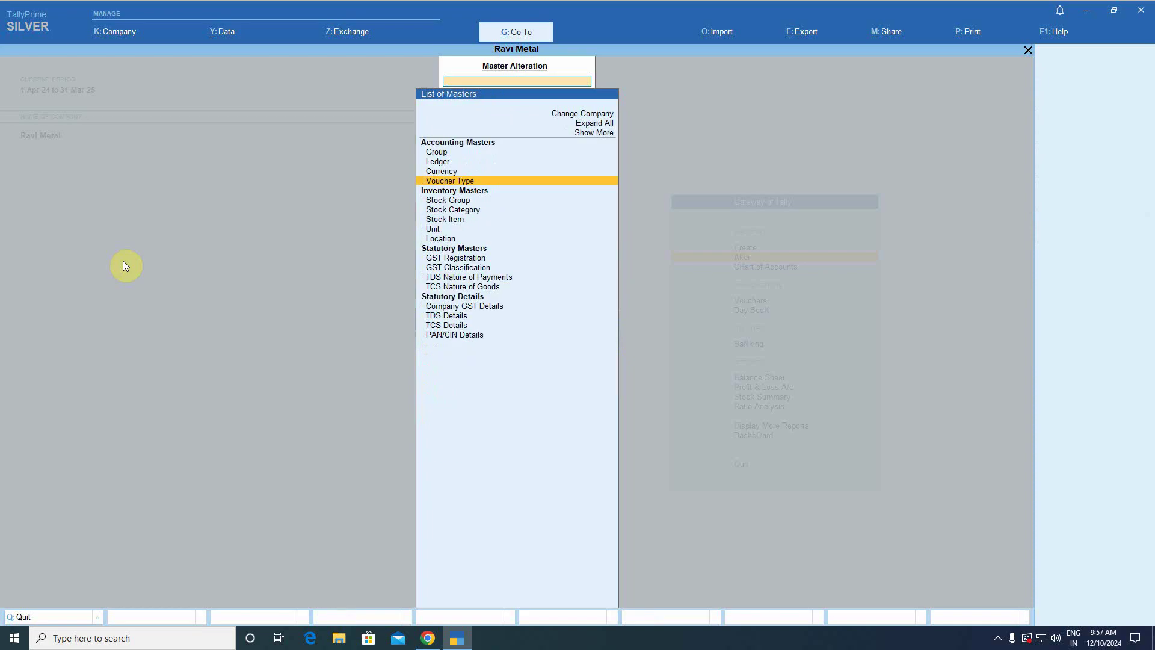
{"action": "key", "text": "Escape"}
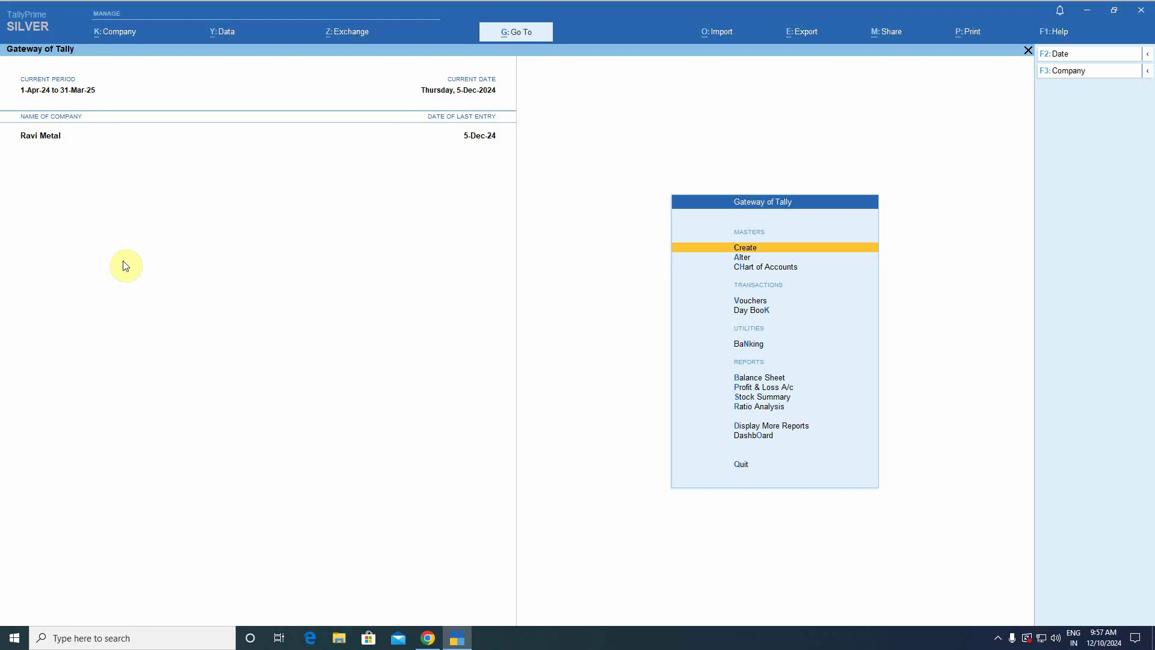
Start creating a new voucher type master named GST Purchase, with no alias.
{"action": "key", "text": "Return"}
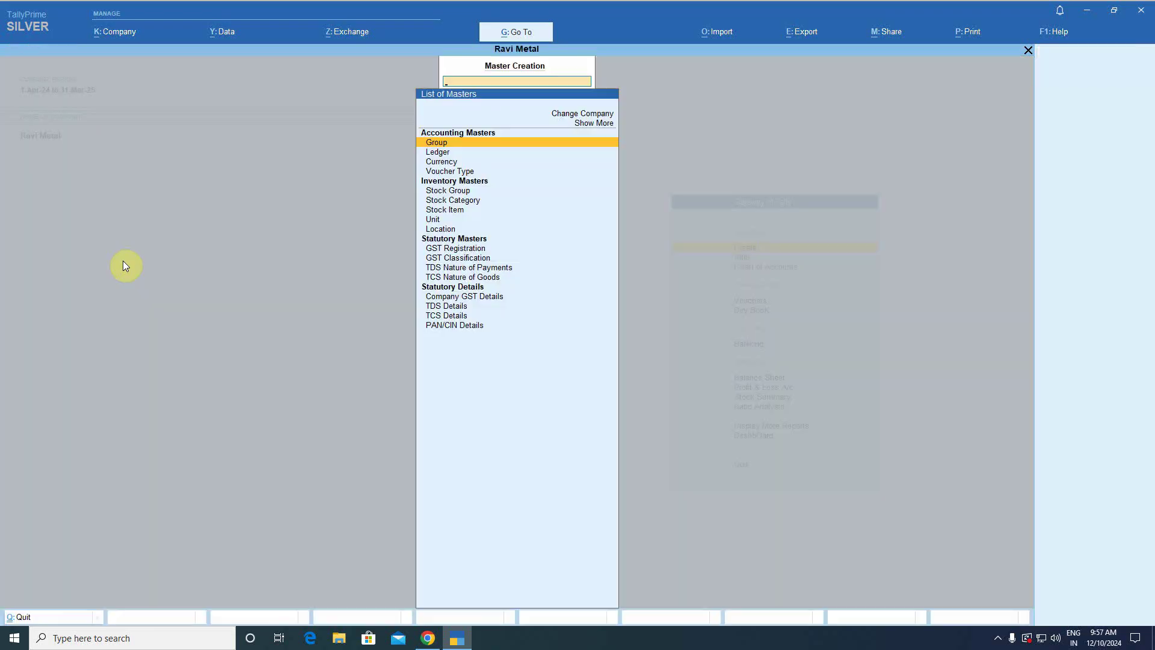
{"action": "key", "text": "Down"}
{"action": "key", "text": "Down"}
{"action": "key", "text": "Down"}
{"action": "key", "text": "Return"}
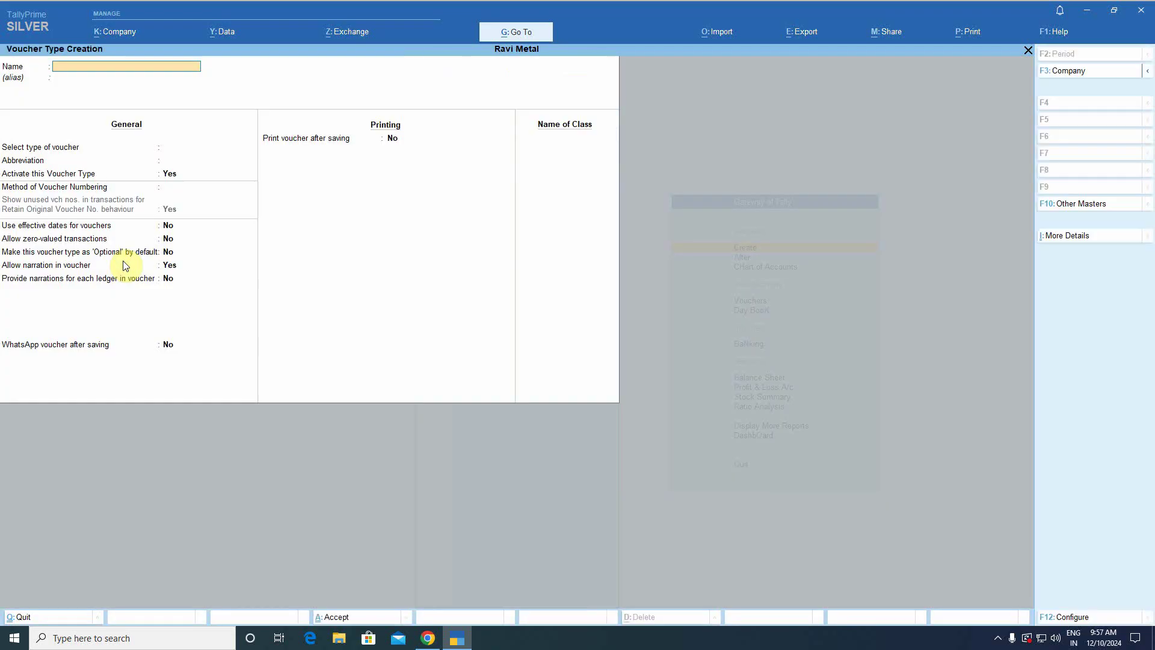
{"action": "type", "text": "GST Purchase"}
{"action": "key", "text": "Return"}
{"action": "key", "text": "Return"}
Base the new voucher type on Purchase, keeping the abbreviation Purc and the type activated.
{"action": "type", "text": "Pur"}
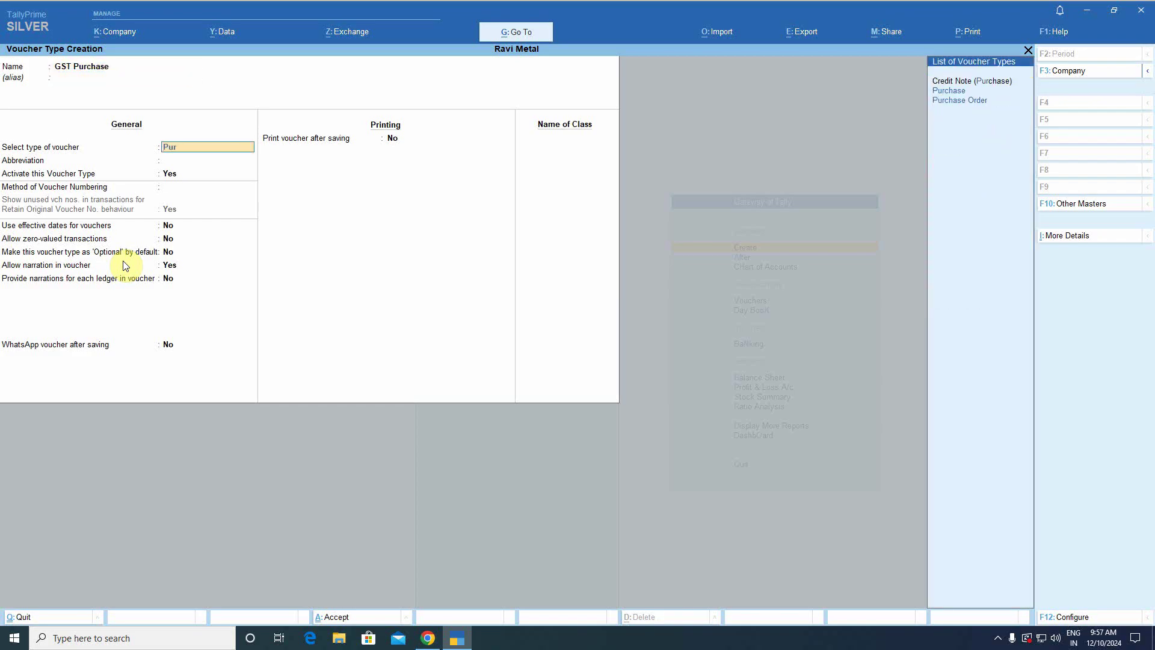
{"action": "key", "text": "Down"}
{"action": "key", "text": "Down"}
{"action": "key", "text": "Up"}
{"action": "key", "text": "Return"}
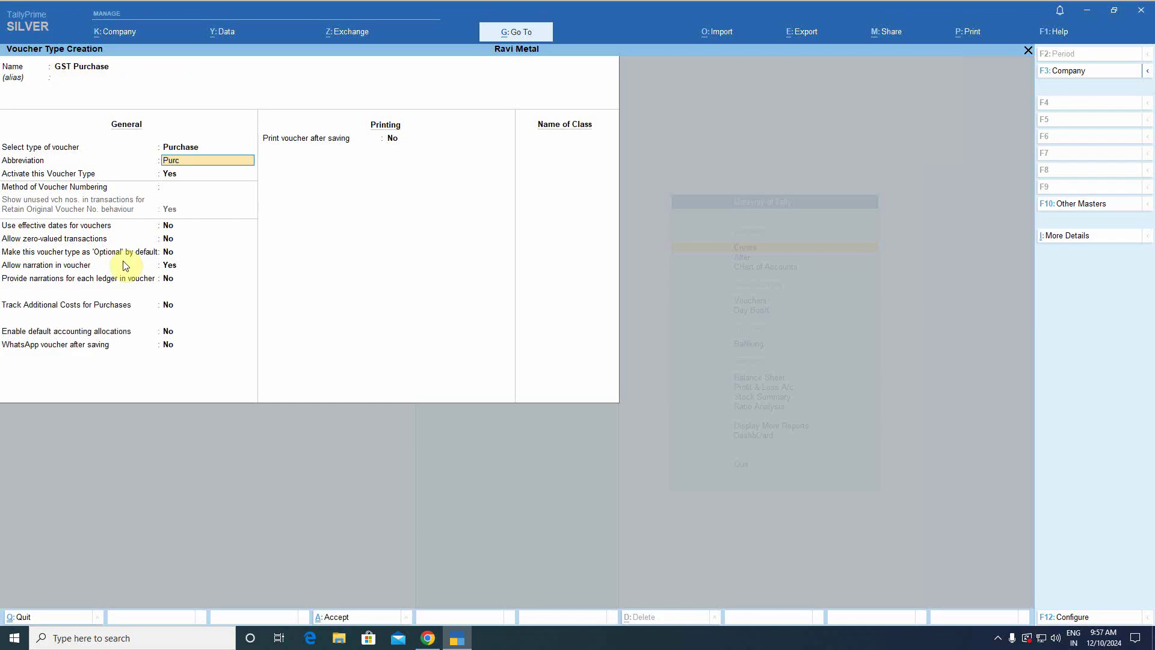
{"action": "key", "text": "Return"}
{"action": "key", "text": "Return"}
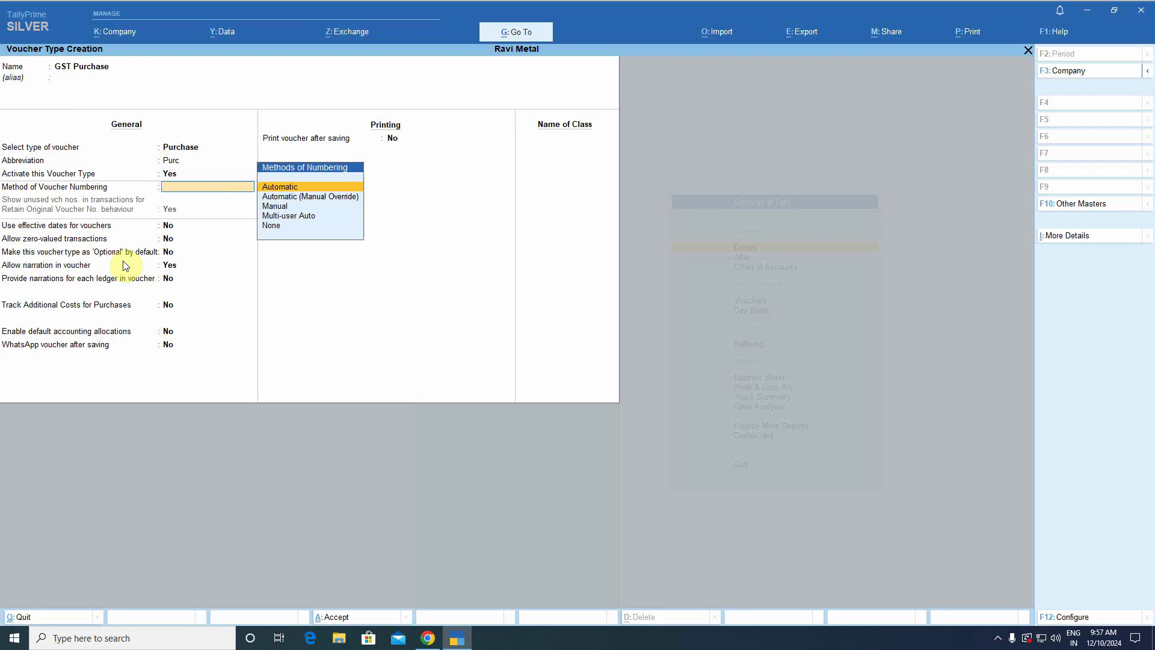
Set the GST Purchase numbering method to Manual and prevent the creation of duplicate voucher numbers.
{"action": "key", "text": "Down"}
{"action": "key", "text": "Down"}
{"action": "key", "text": "Down"}
{"action": "key", "text": "Up"}
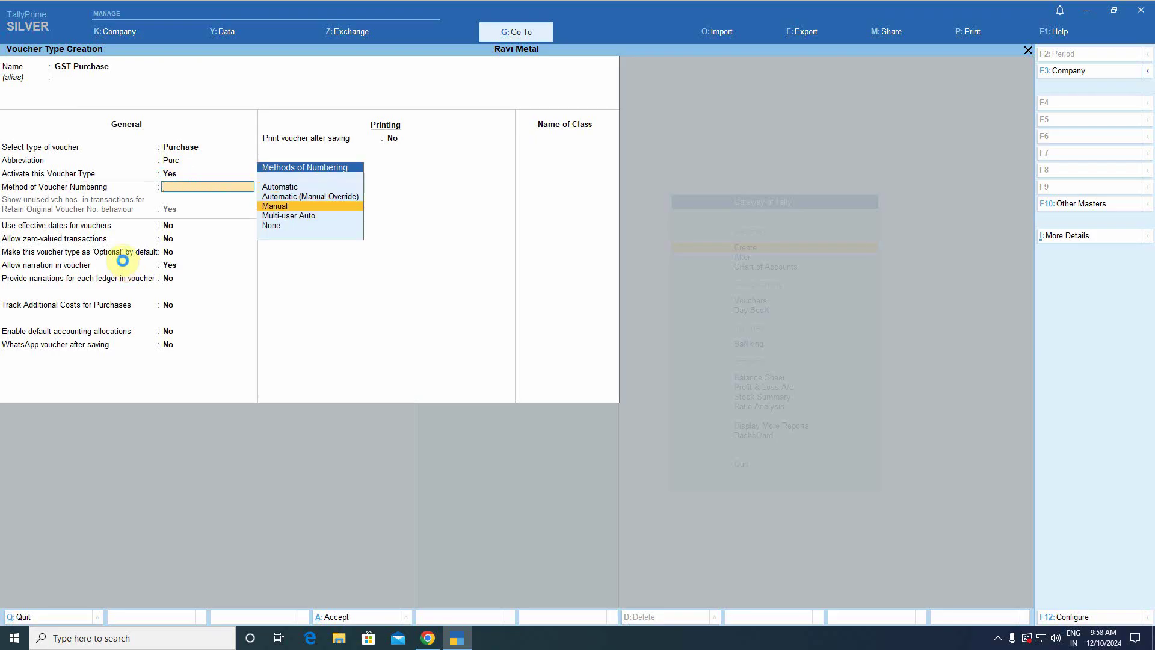
{"action": "key", "text": "Return"}
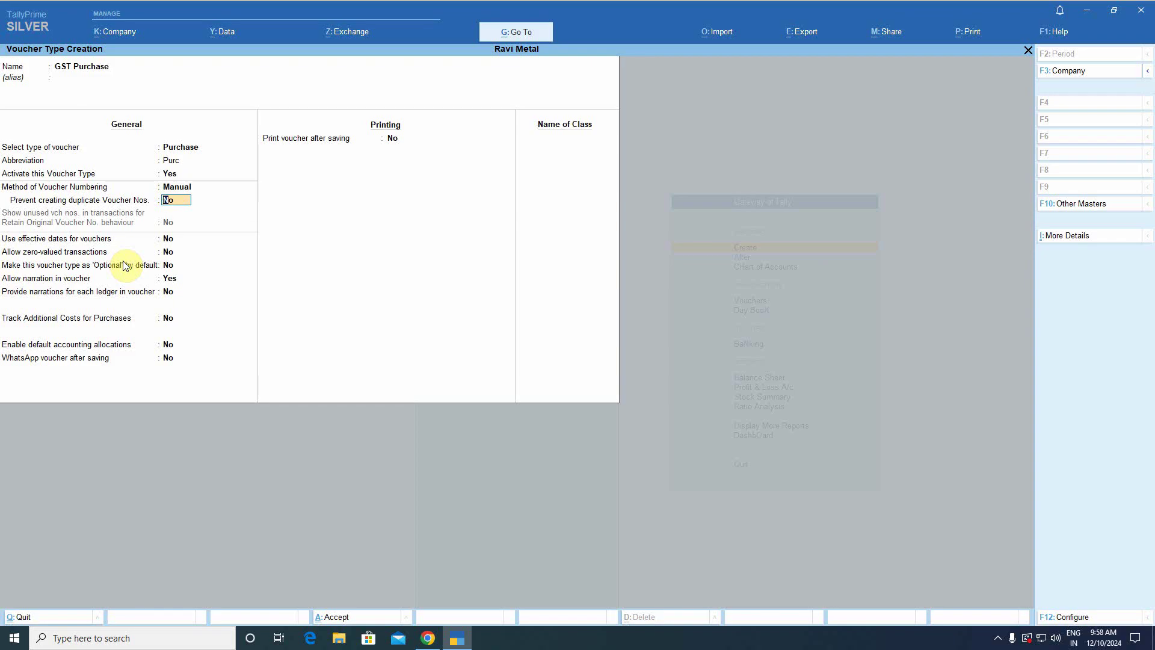
{"action": "type", "text": "y"}
{"action": "key", "text": "Return"}
Keep the remaining GST Purchase options at their defaults, save the voucher type and return to the Gateway of Tally.
{"action": "key", "text": "Return"}
{"action": "key", "text": "Return"}
{"action": "key", "text": "Return"}
{"action": "key", "text": "Return"}
{"action": "key", "text": "Return"}
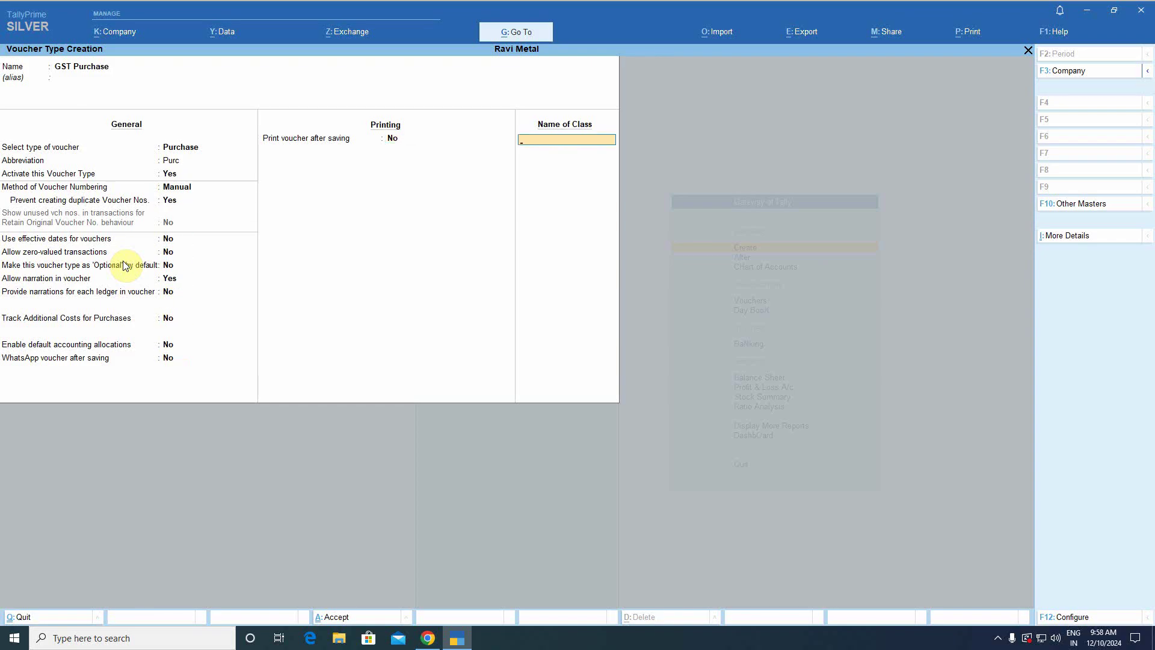
{"action": "key", "text": "Return"}
{"action": "key", "text": "Return"}
{"action": "key", "text": "Escape"}
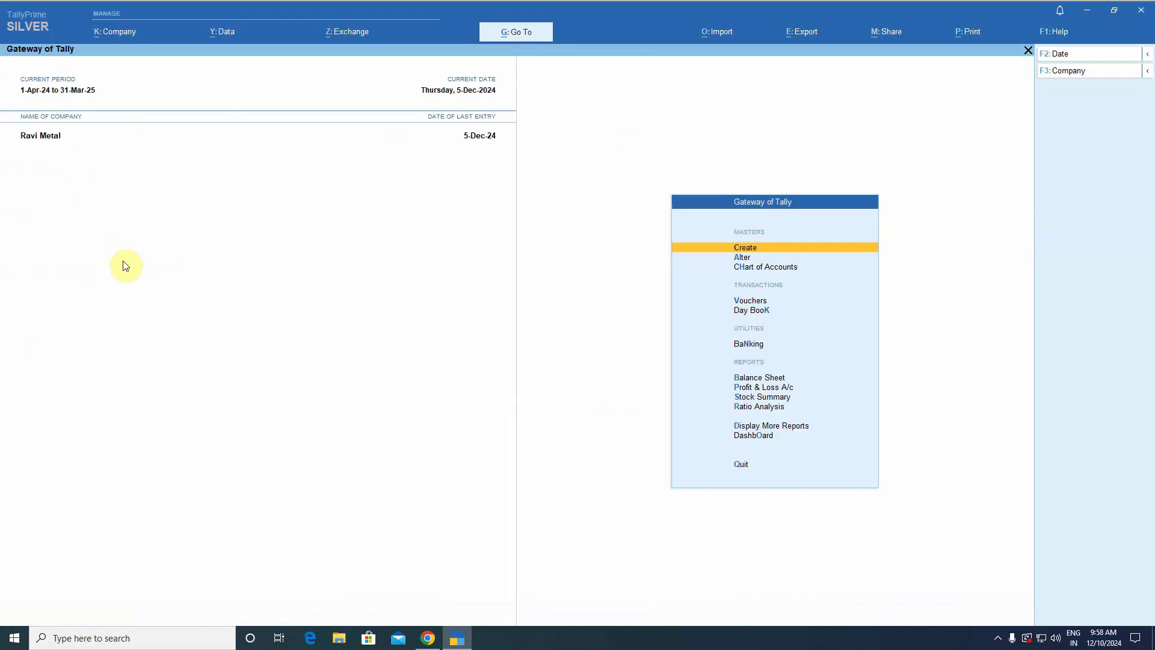
{"action": "key", "text": "Escape"}
{"action": "key", "text": "Escape"}
Open voucher entry and switch to a purchase voucher of type GST Purchase.
{"action": "key", "text": "v"}
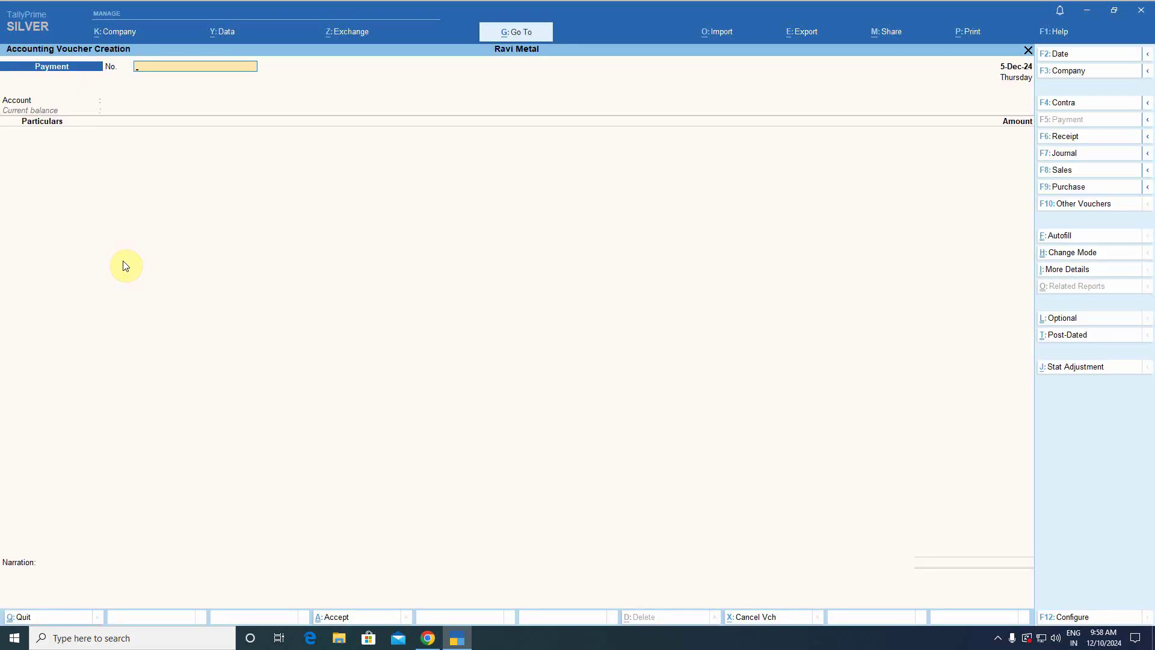
{"action": "key", "text": "F9"}
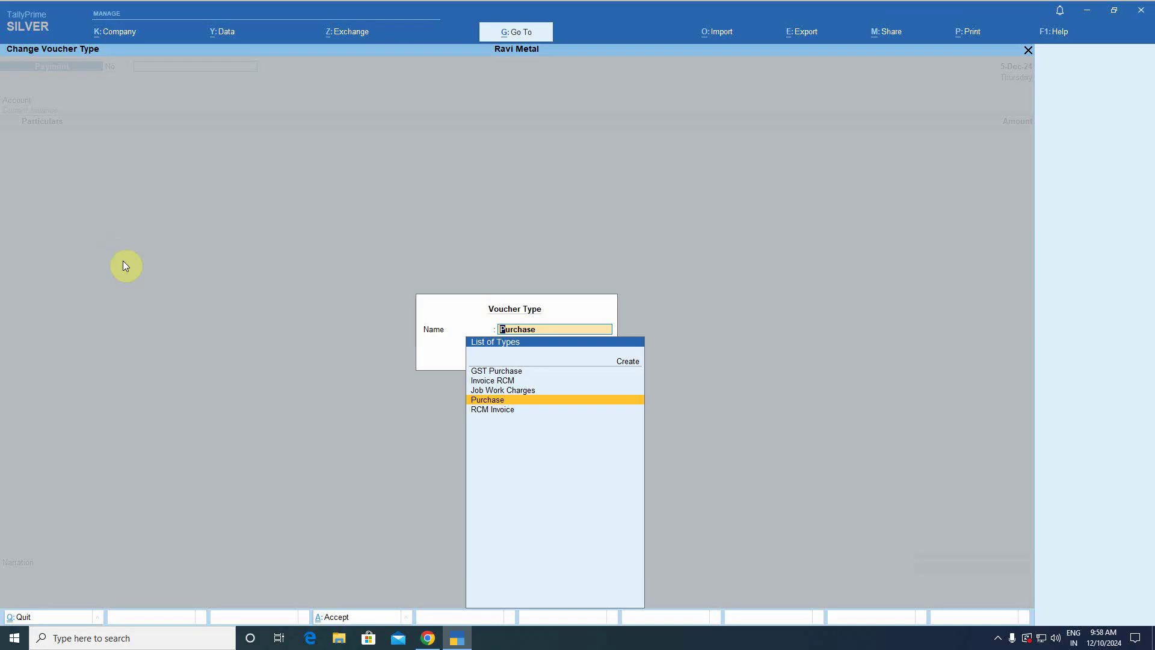
{"action": "key", "text": "Up"}
{"action": "key", "text": "Up"}
{"action": "key", "text": "Up"}
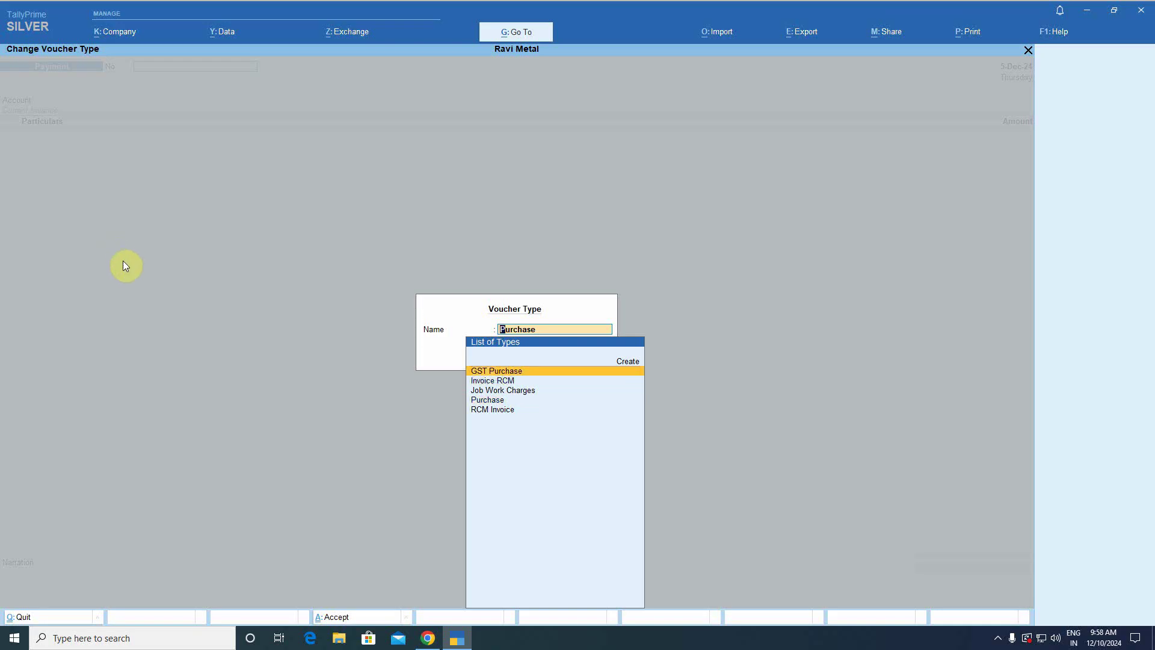
{"action": "key", "text": "Return"}
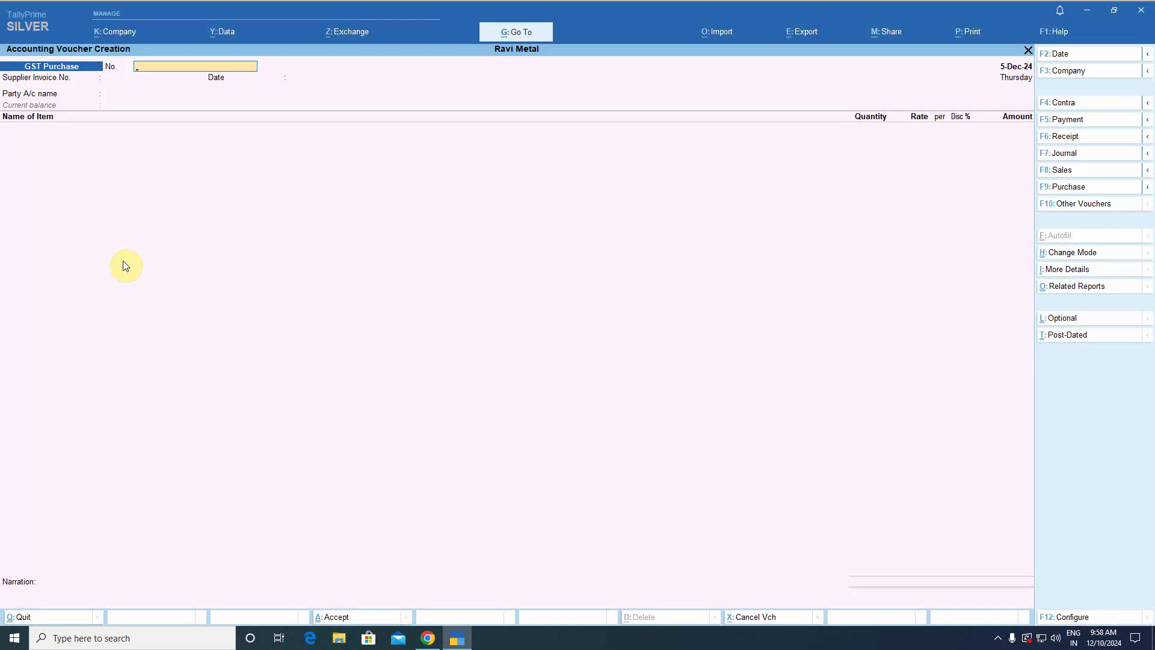
Enter 12 as the voucher number and supplier invoice number, with 5-Dec-24 as the invoice date.
{"action": "key", "text": "Return"}
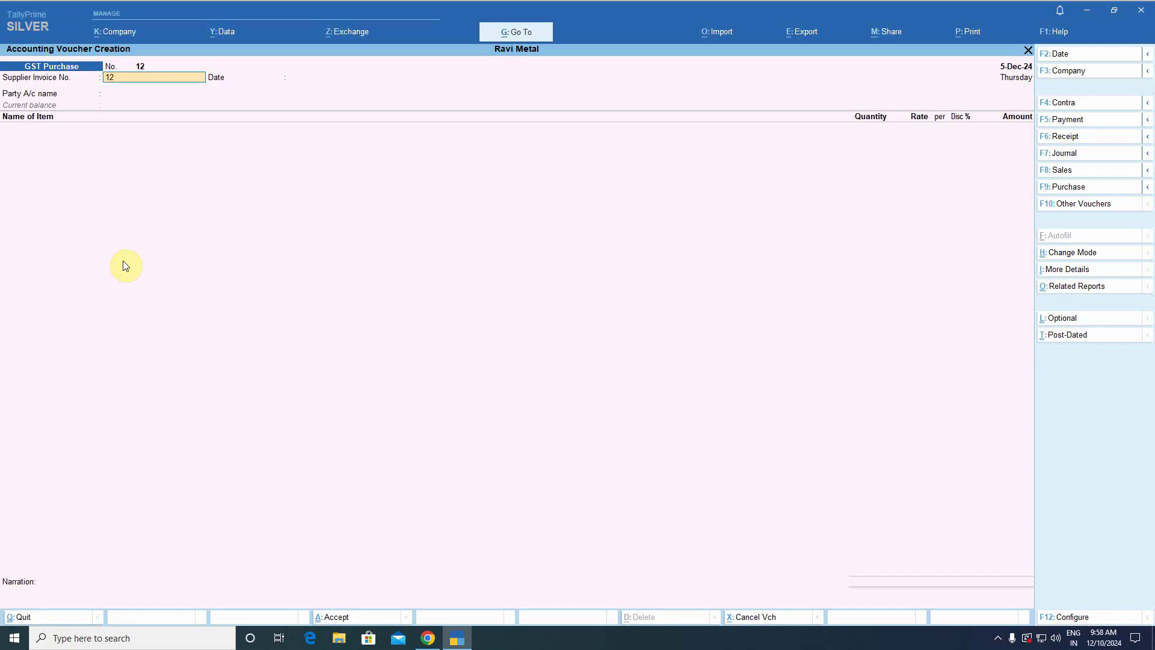
{"action": "key", "text": "Return"}
{"action": "key", "text": "Return"}
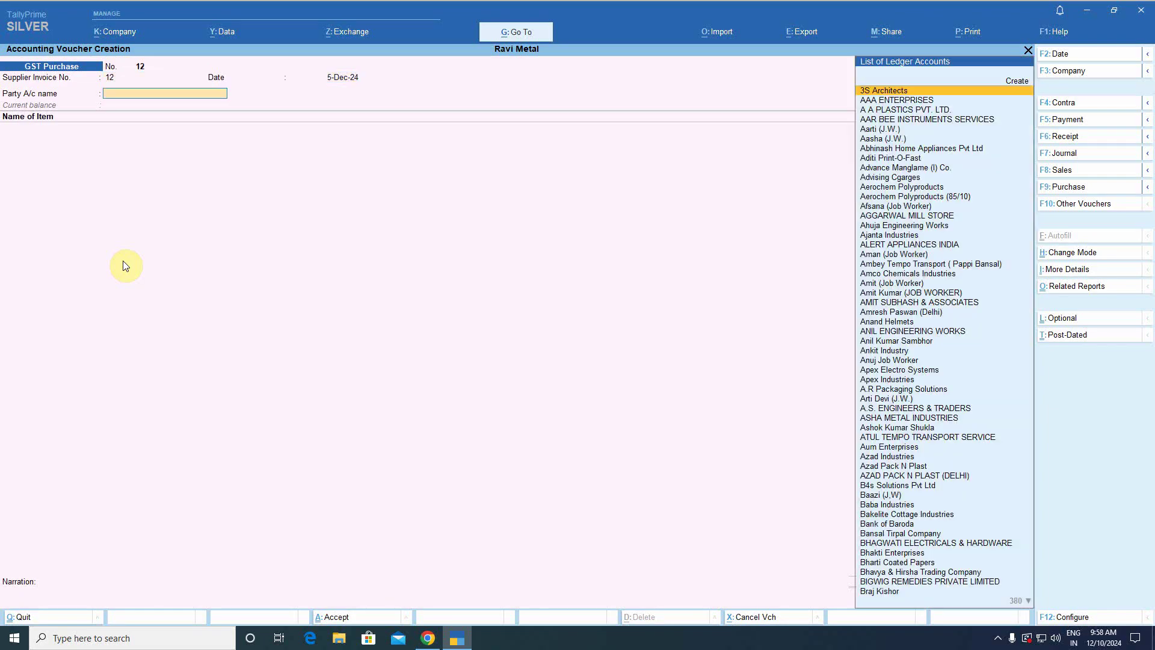
Select A A PLASTICS PVT. LTD. as the party account and accept the receipt and party details as they are.
{"action": "type", "text": "aap"}
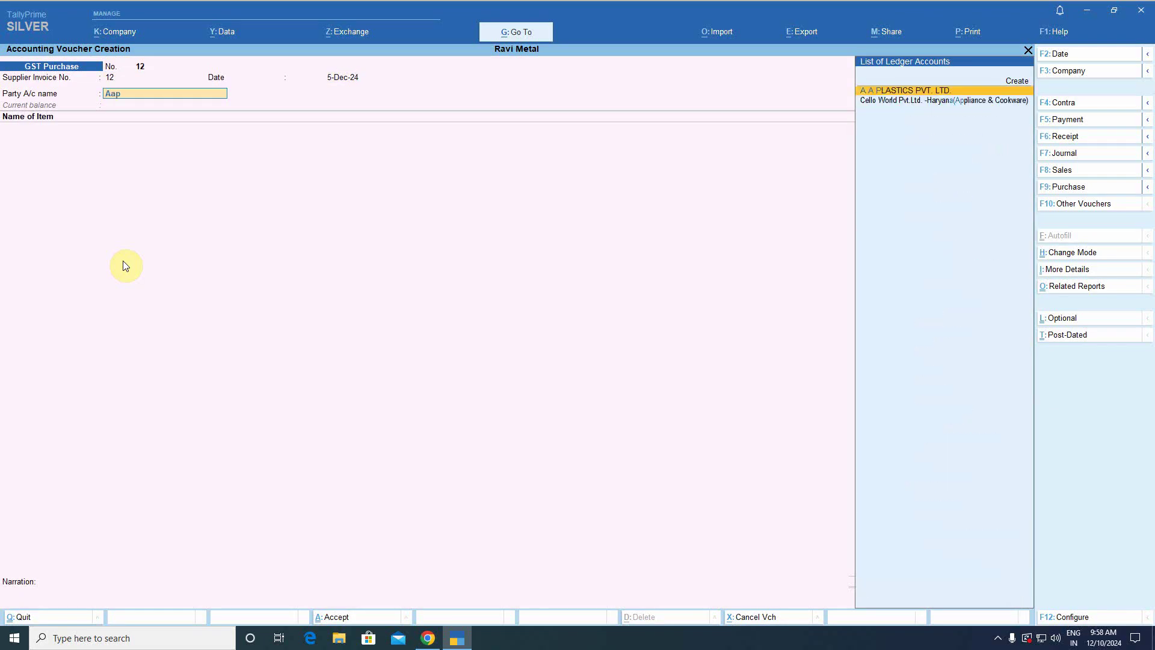
{"action": "key", "text": "Return"}
{"action": "key", "text": "Return"}
{"action": "key", "text": "Return"}
{"action": "key", "text": "Return"}
{"action": "key", "text": "Return"}
{"action": "key", "text": "Return"}
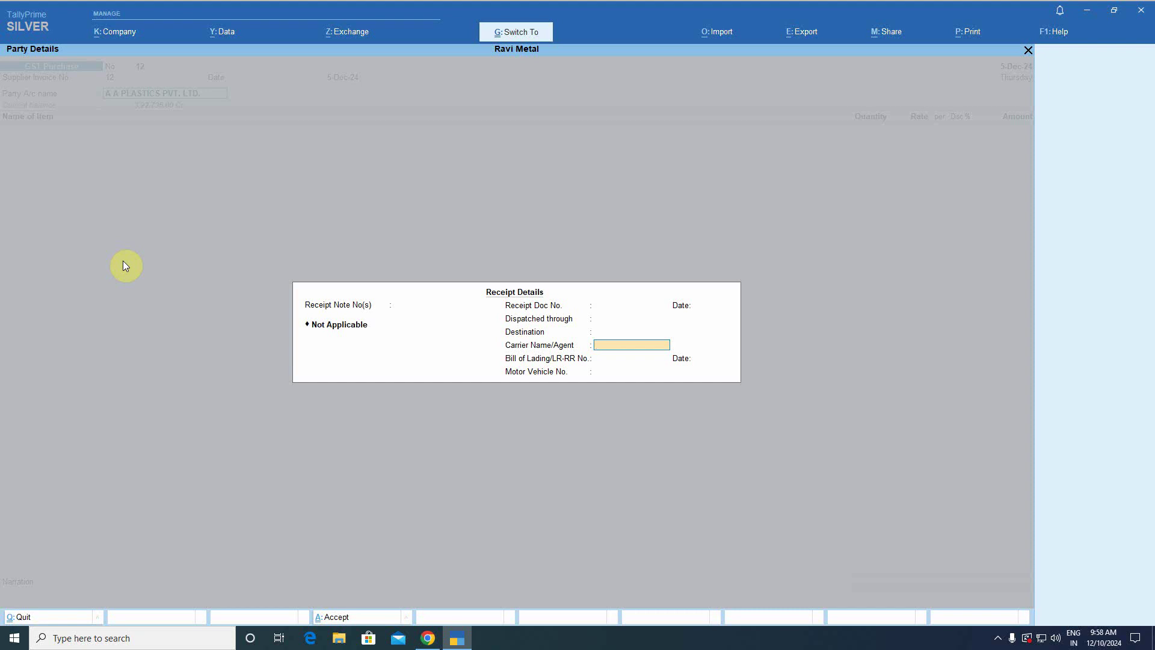
{"action": "key", "text": "ctrl+a"}
{"action": "key", "text": "ctrl+a"}
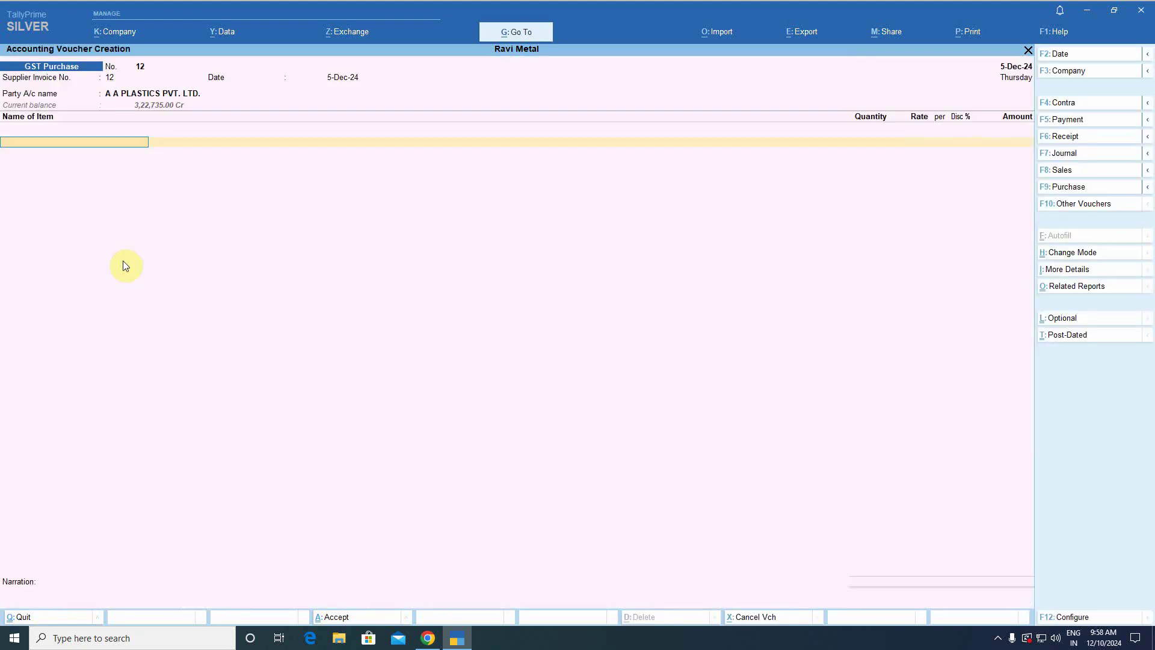
Add the stock item Polythene Bags (All) with tracking and order numbers set to Not Applicable.
{"action": "type", "text": "Pl"}
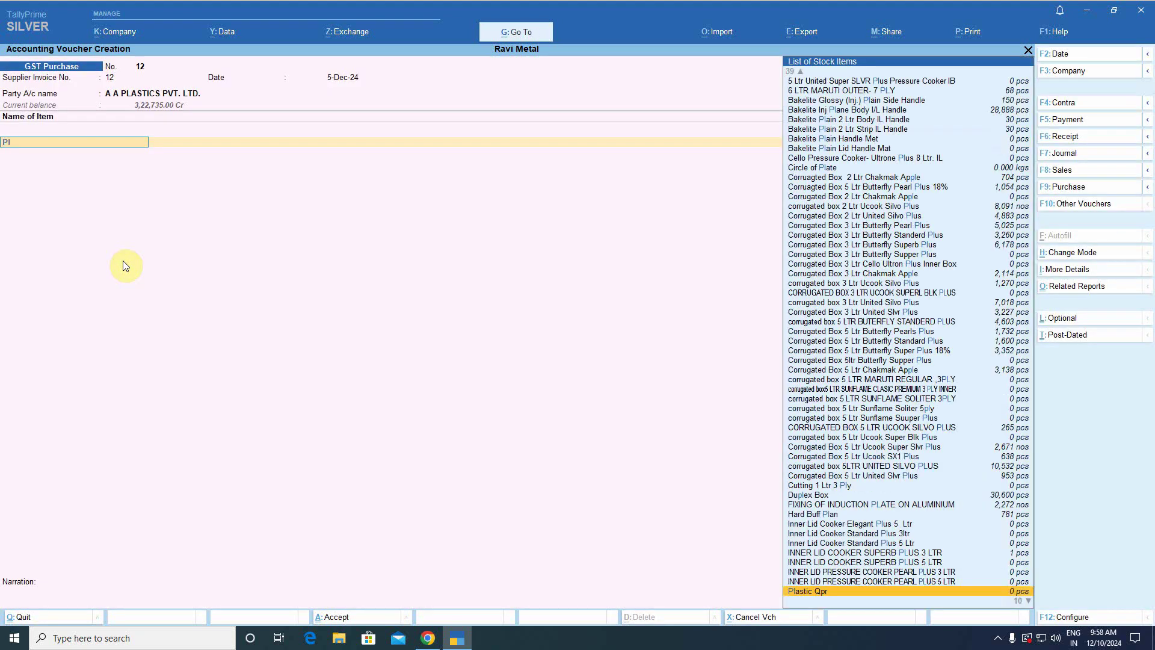
{"action": "key", "text": "BackSpace"}
{"action": "type", "text": "ol"}
{"action": "key", "text": "Down"}
{"action": "key", "text": "Return"}
{"action": "key", "text": "Return"}
{"action": "key", "text": "Return"}
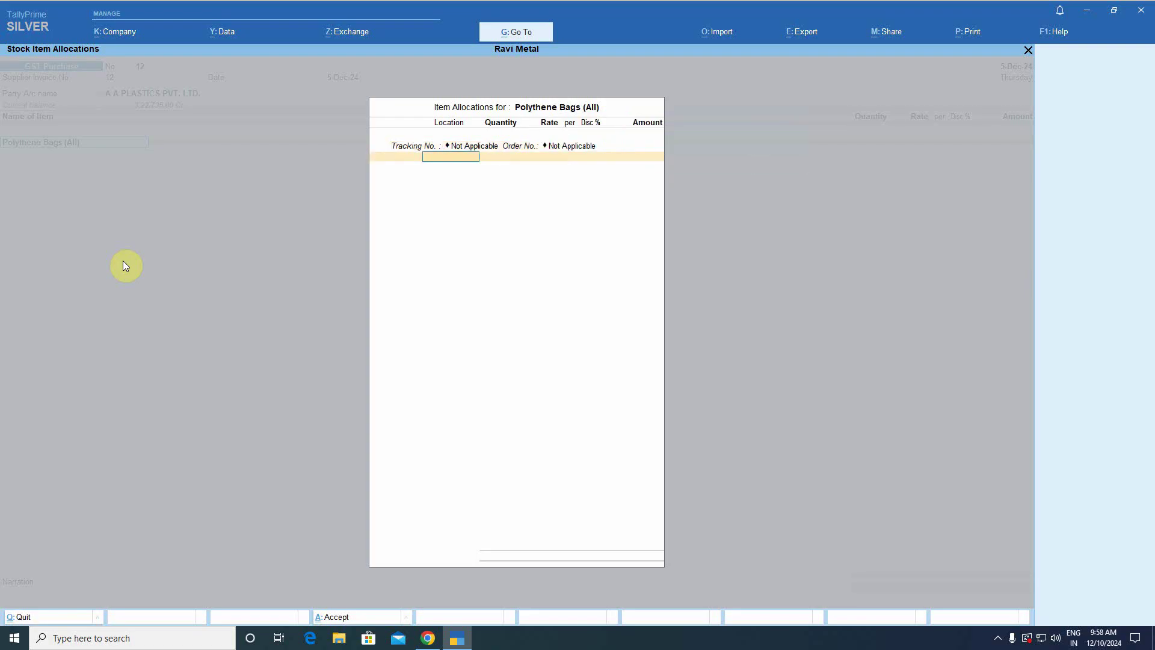
Allocate 10 kgs of Polythene Bags to Branch Gedown at a rate of 120.00 per kg.
{"action": "key", "text": "Return"}
{"action": "type", "text": "10"}
{"action": "key", "text": "Return"}
{"action": "key", "text": "Return"}
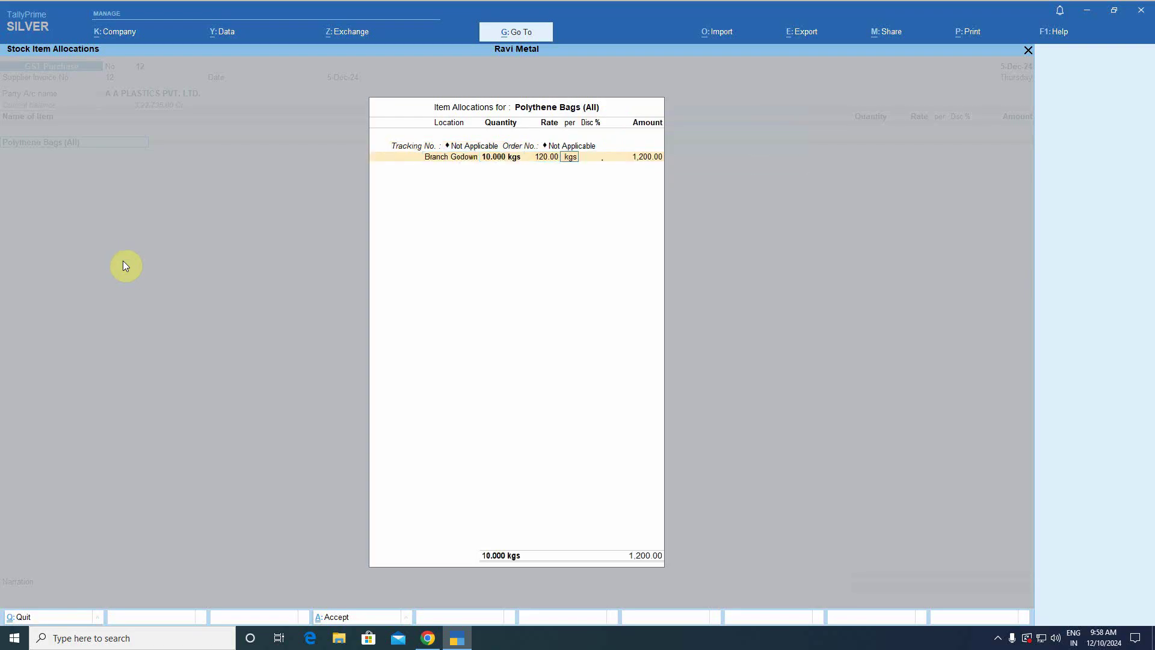
{"action": "key", "text": "Return"}
{"action": "key", "text": "Return"}
{"action": "key", "text": "Return"}
{"action": "key", "text": "Return"}
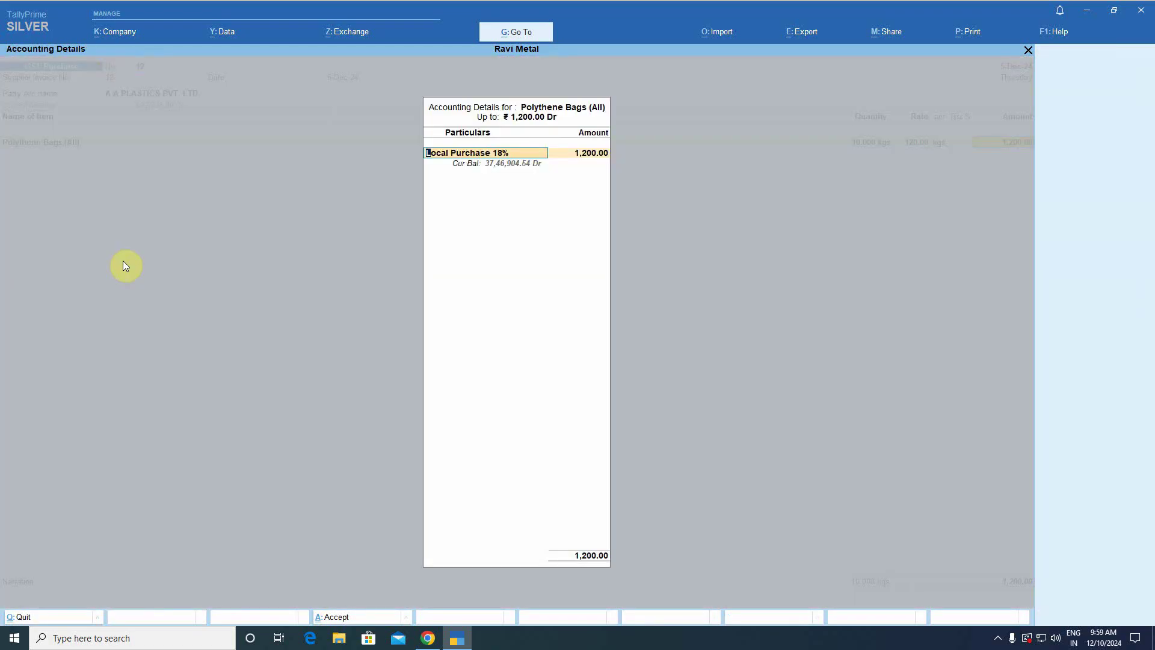
Allocate the item's amount to the Local Purchase 18% ledger and finish the item list.
{"action": "key", "text": "Return"}
{"action": "key", "text": "Return"}
{"action": "key", "text": "Return"}
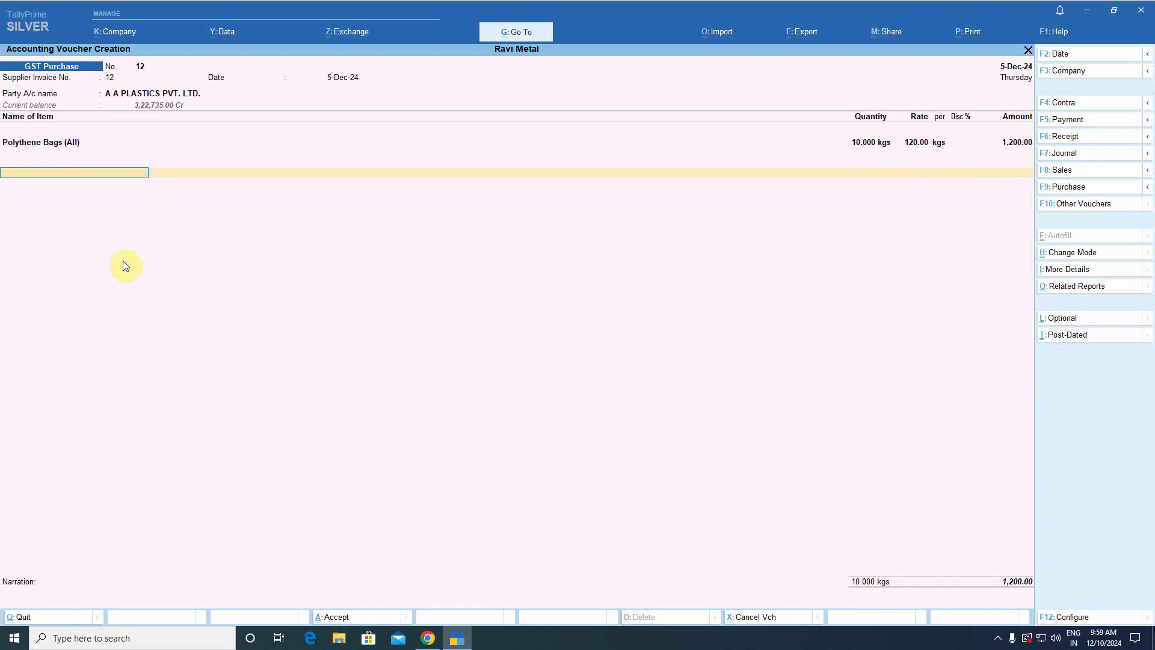
Add the Input CGST and Input Sgst tax ledgers below the item with their calculated amounts.
{"action": "type", "text": "Inpu"}
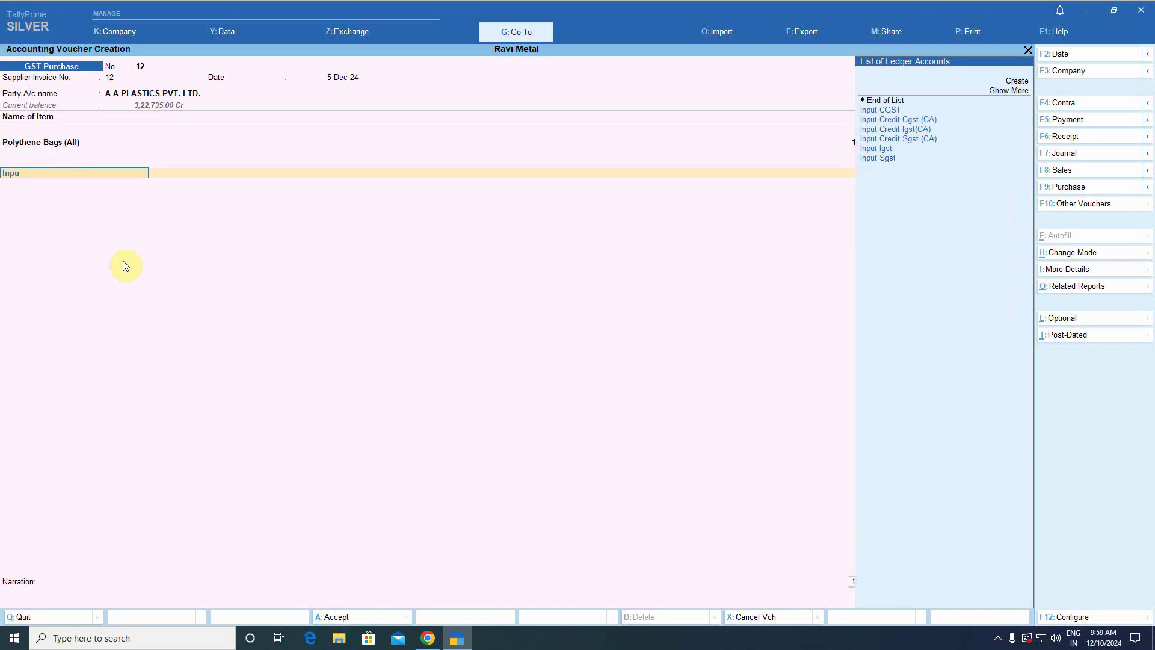
{"action": "key", "text": "Return"}
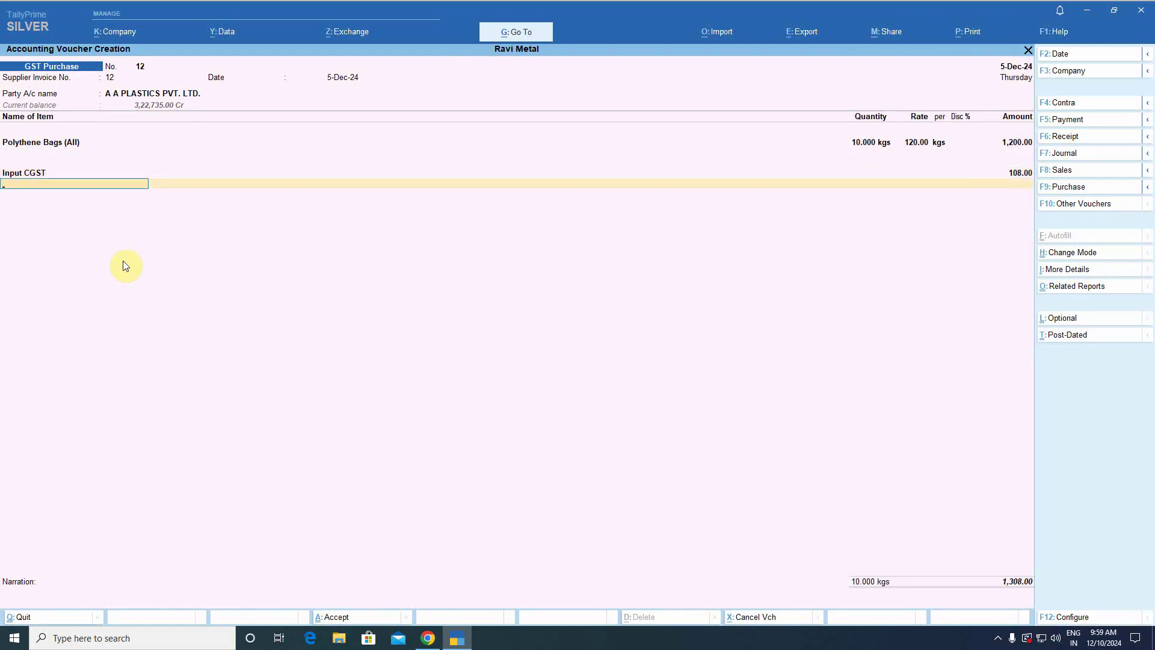
{"action": "type", "text": "Inputs"}
{"action": "key", "text": "Return"}
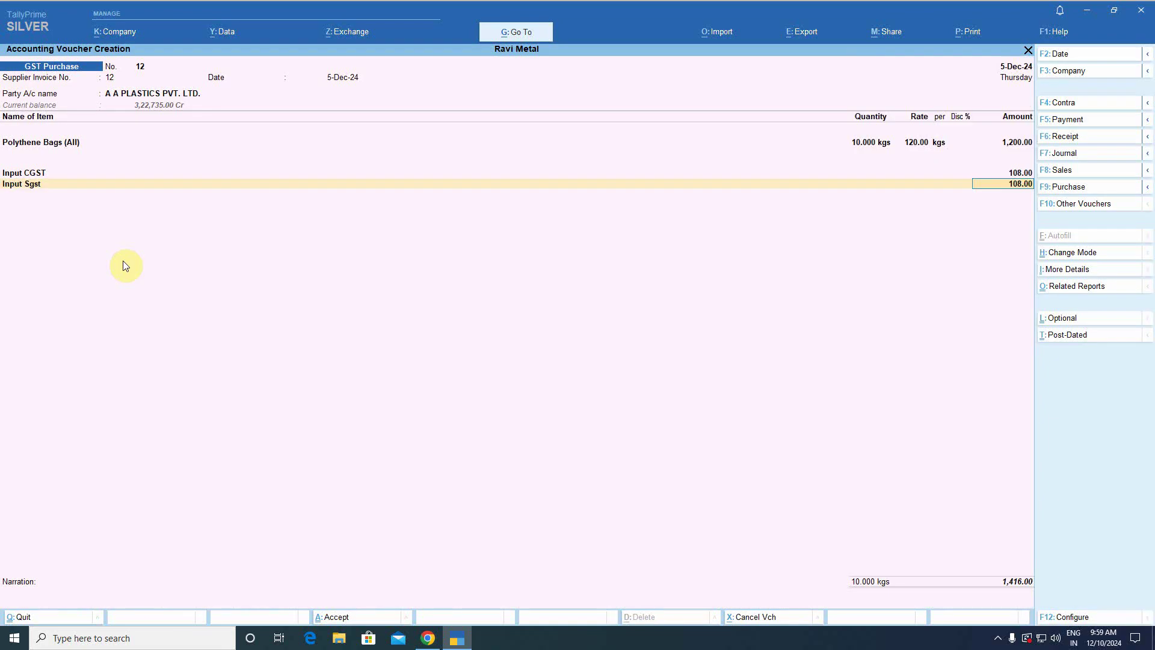
{"action": "key", "text": "Return"}
{"action": "key", "text": "Return"}
Save the GST Purchase voucher with an empty narration and reopen the saved voucher.
{"action": "key", "text": "Return"}
{"action": "key", "text": "Return"}
{"action": "key", "text": "Return"}
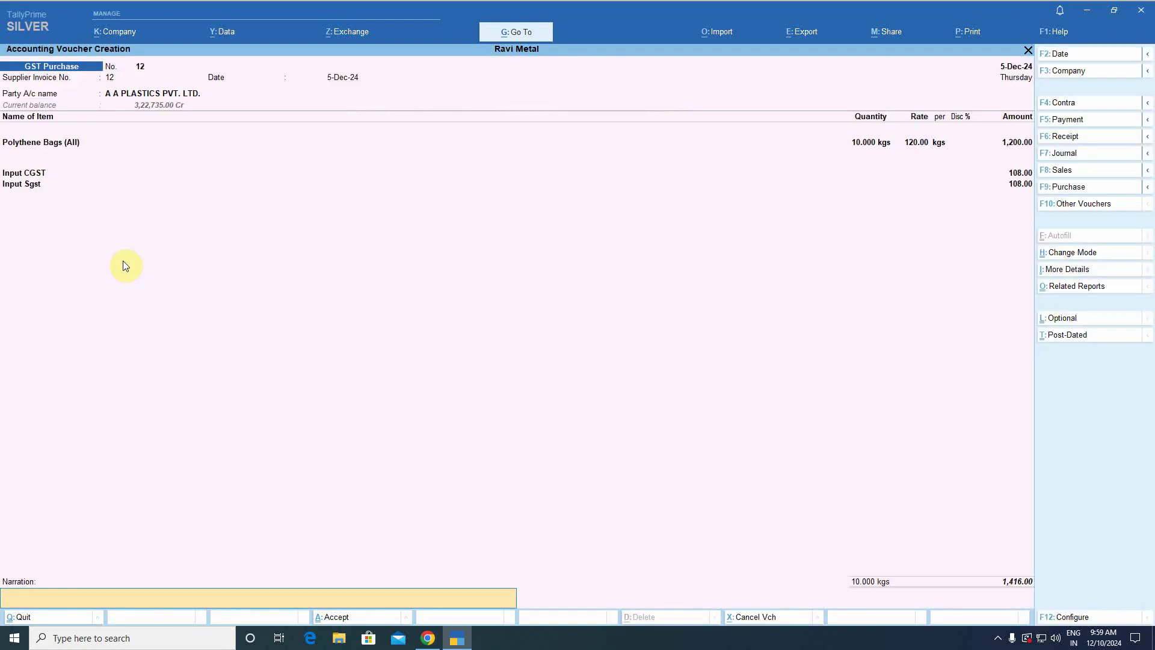
{"action": "key", "text": "Return"}
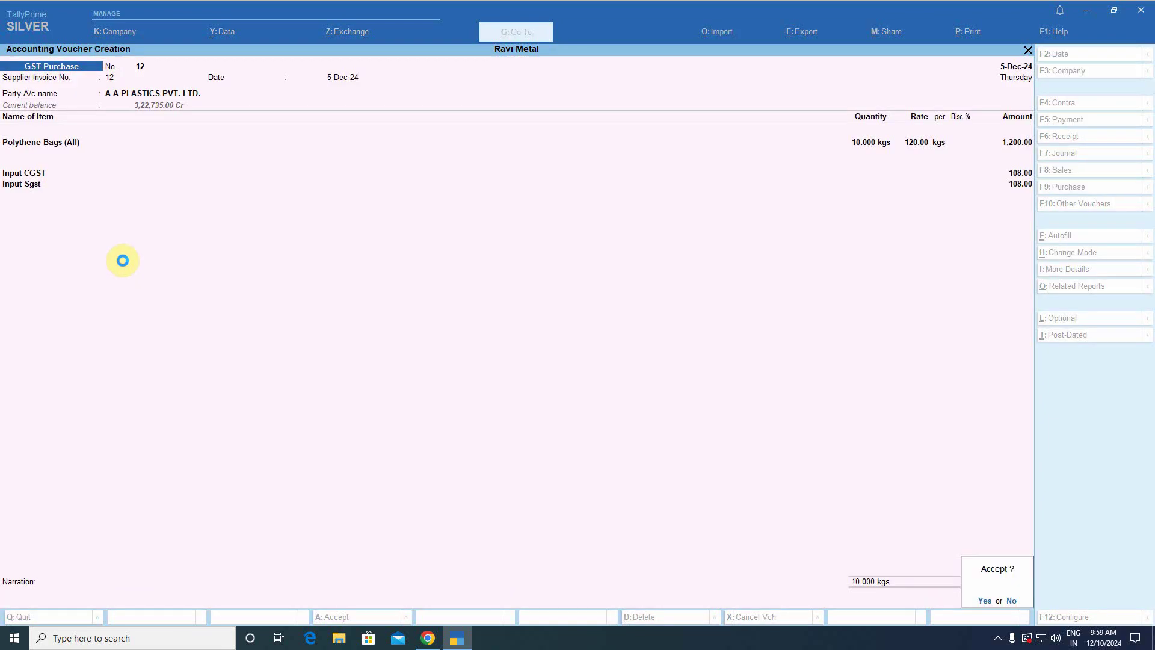
{"action": "key", "text": "Return"}
{"action": "key", "text": "Page_Up"}
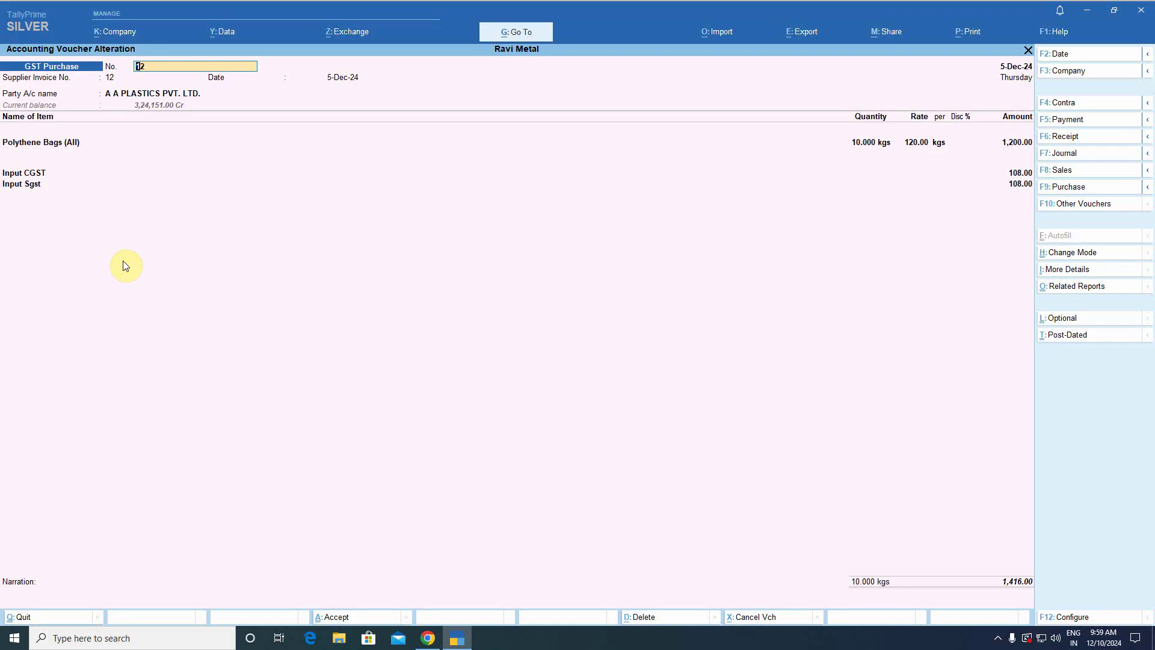
Close the reopened voucher and try to reuse voucher number 12 for a new GST Purchase voucher.
{"action": "key", "text": "Escape"}
{"action": "key", "text": "y"}
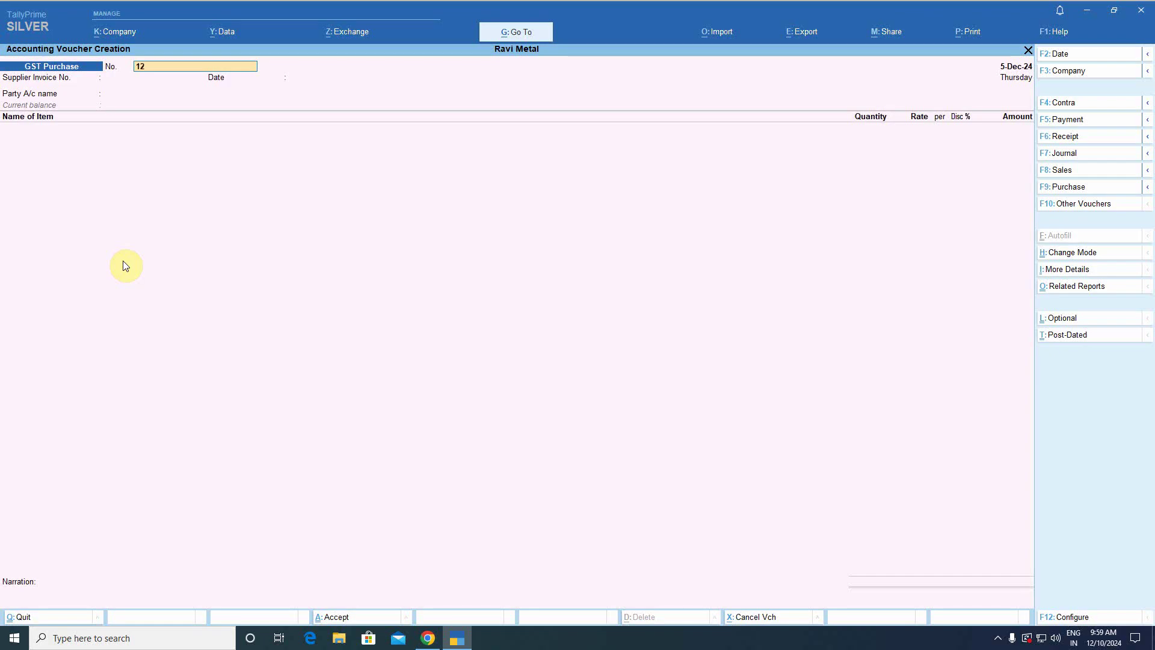
{"action": "key", "text": "Return"}
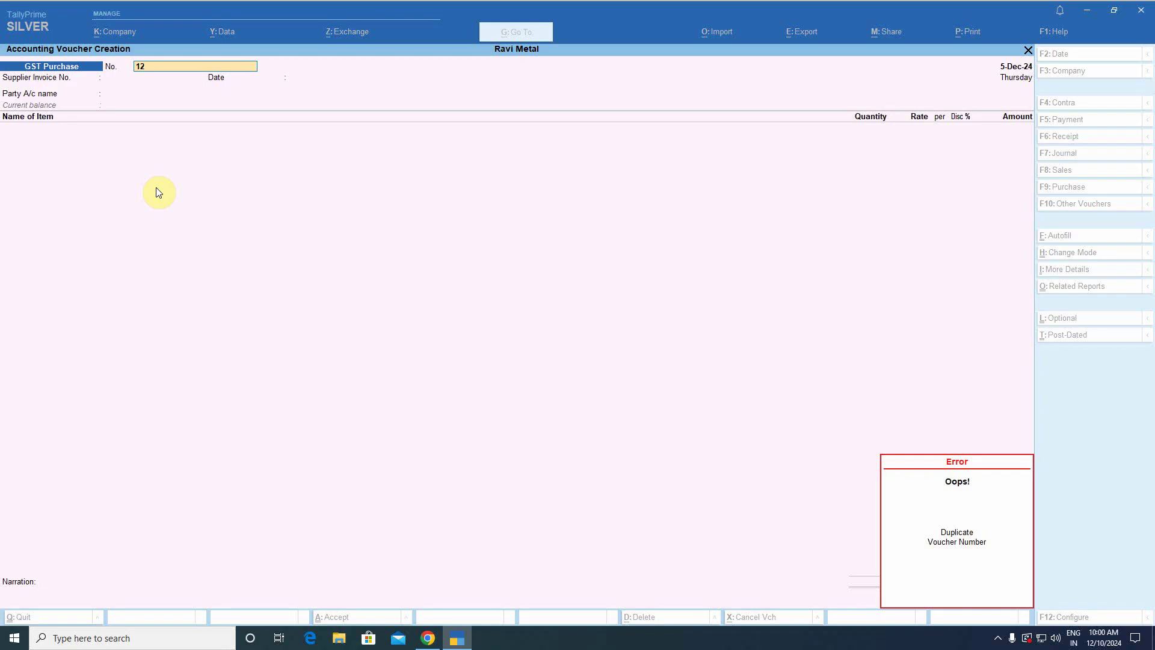
Number the new GST Purchase voucher BK/12 and enter supplier invoice number 12 dated 5-Dec-24.
{"action": "type", "text": "bk"}
{"action": "key", "text": "BackSpace"}
{"action": "key", "text": "BackSpace"}
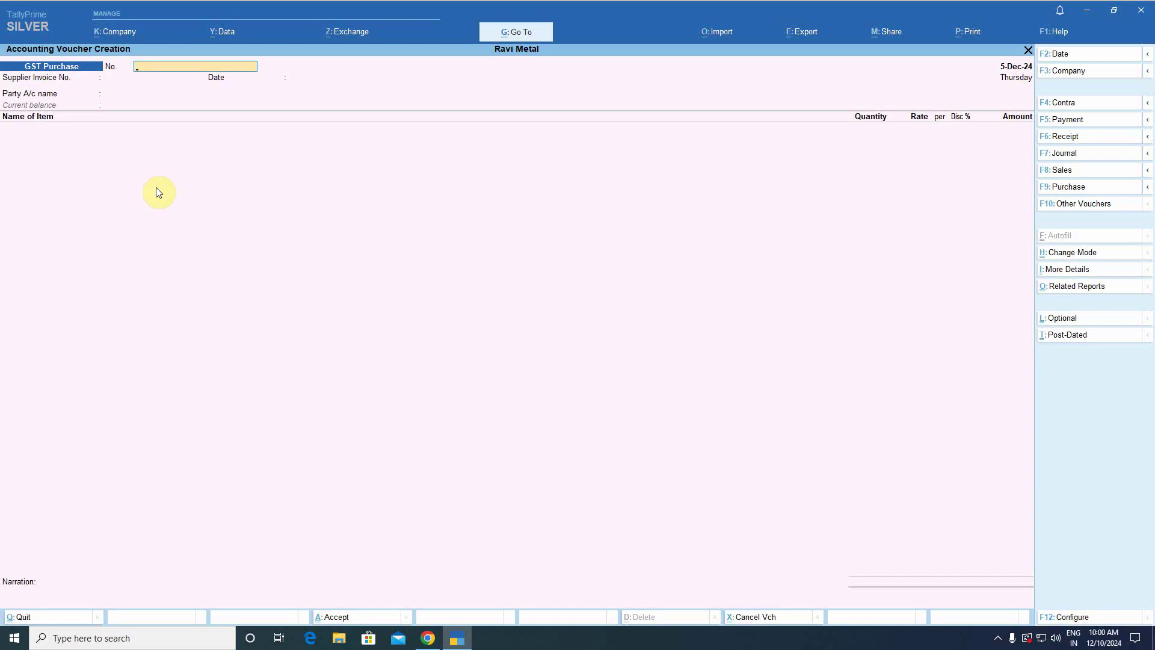
{"action": "type", "text": "BK/12"}
{"action": "key", "text": "Return"}
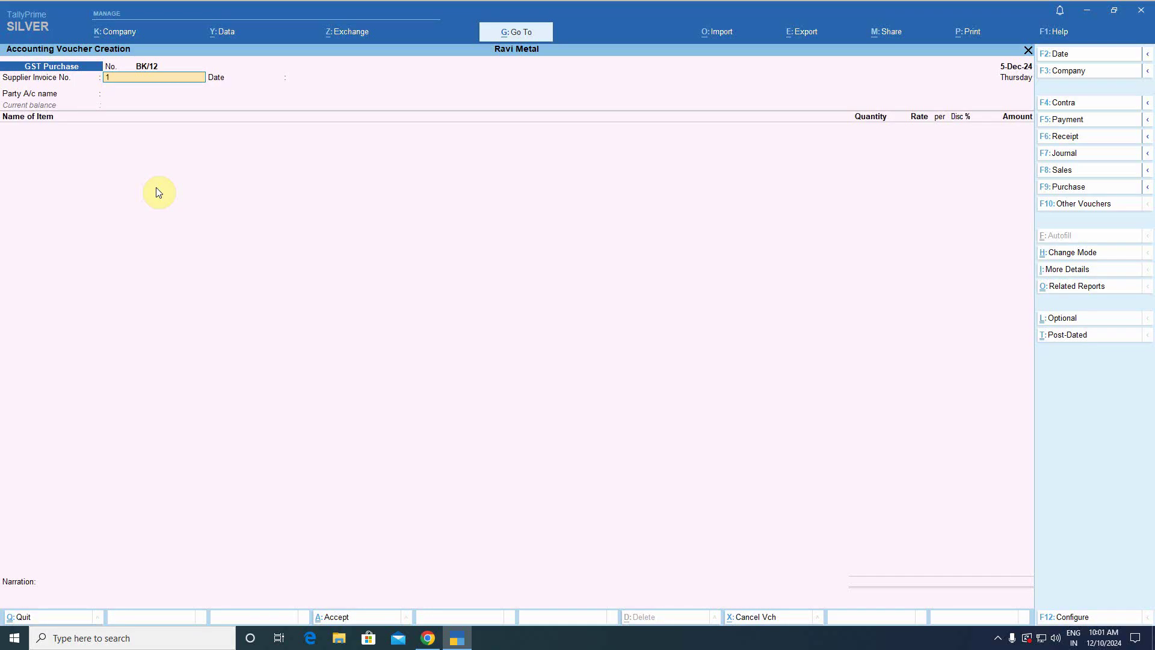
{"action": "type", "text": "2"}
{"action": "key", "text": "Return"}
{"action": "key", "text": "Return"}
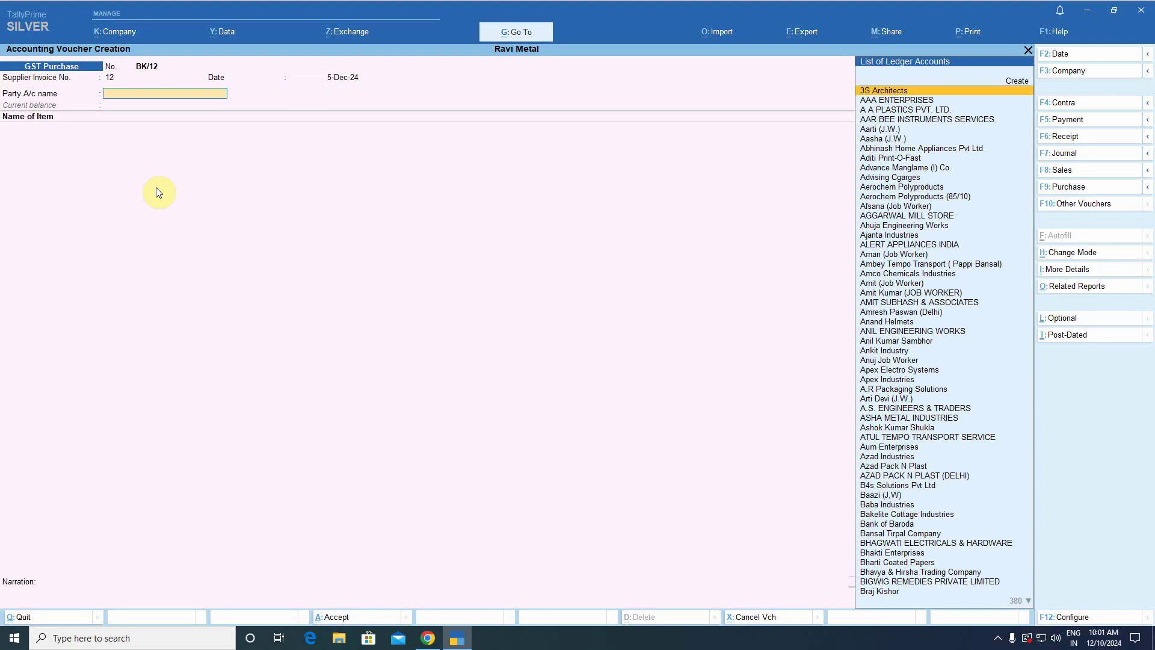
Select Bakelite Cottage Industries as the party account and accept its receipt and party details unchanged.
{"action": "type", "text": "B"}
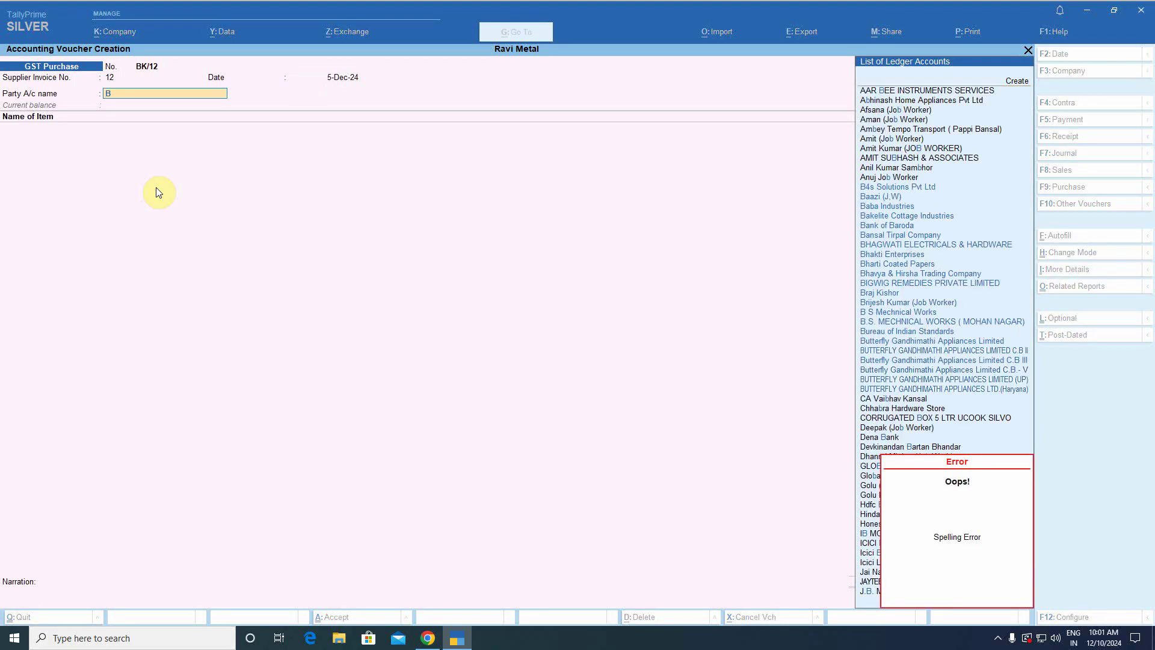
{"action": "type", "text": "ake"}
{"action": "key", "text": "Return"}
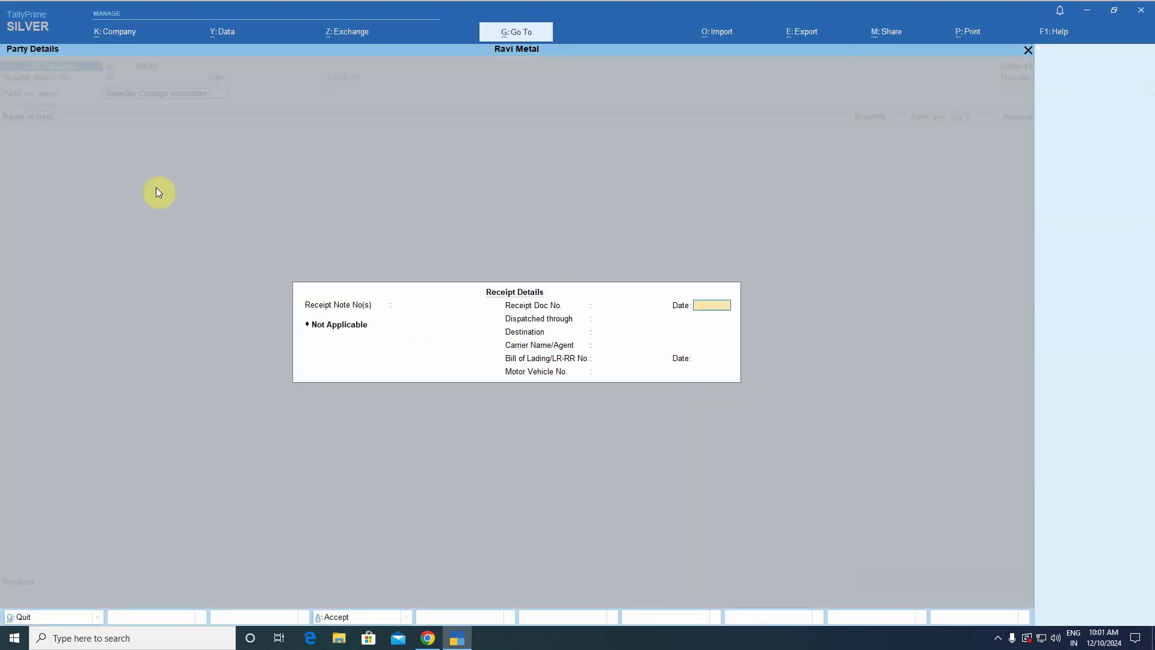
{"action": "key", "text": "Return"}
{"action": "key", "text": "Return"}
{"action": "key", "text": "Return"}
{"action": "key", "text": "Return"}
{"action": "key", "text": "Return"}
{"action": "key", "text": "Return"}
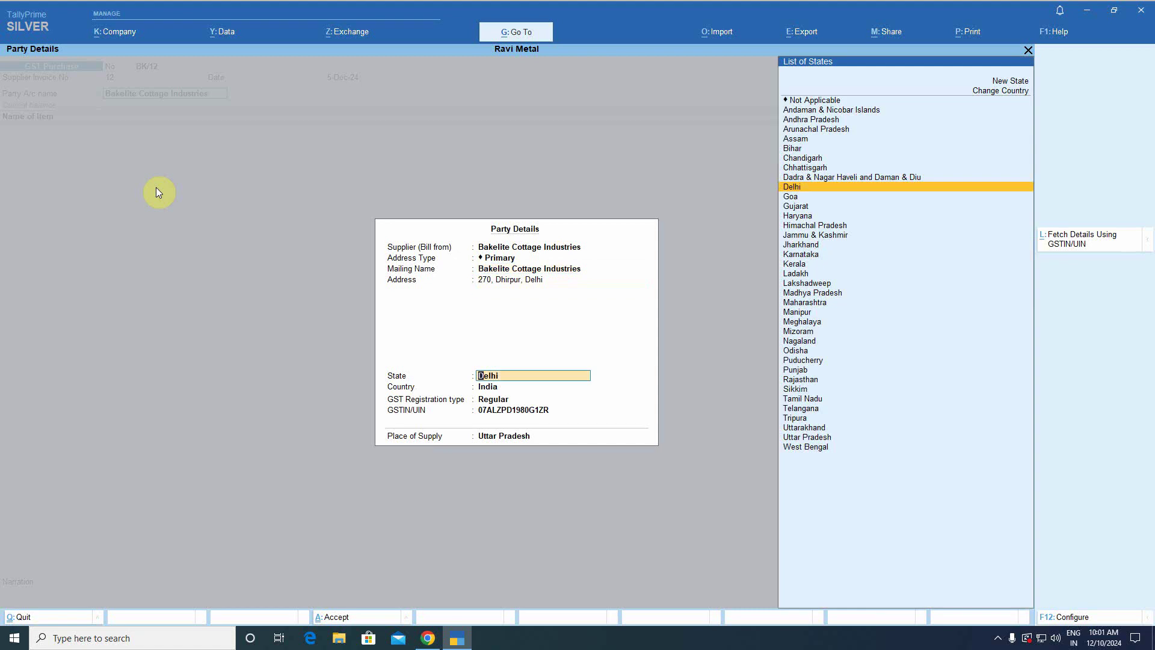
{"action": "key", "text": "Return"}
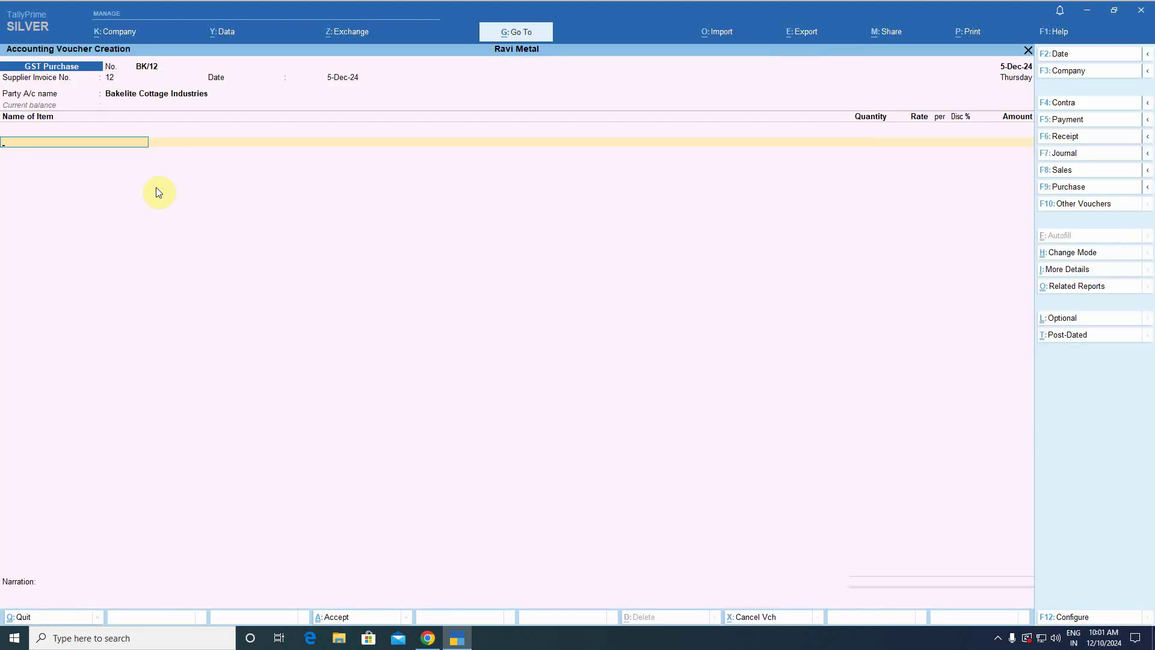
Add the Handle Set item and allocate 10 pcs to Branch Gedown at a rate of 13.00.
{"action": "type", "text": "HAND"}
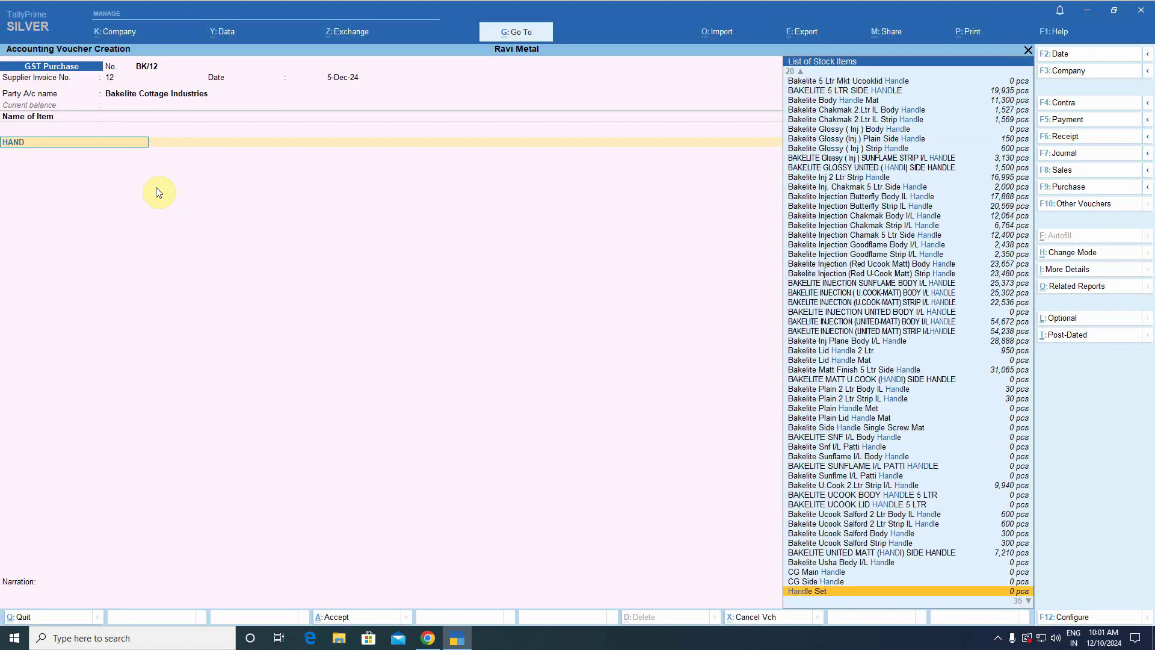
{"action": "key", "text": "Return"}
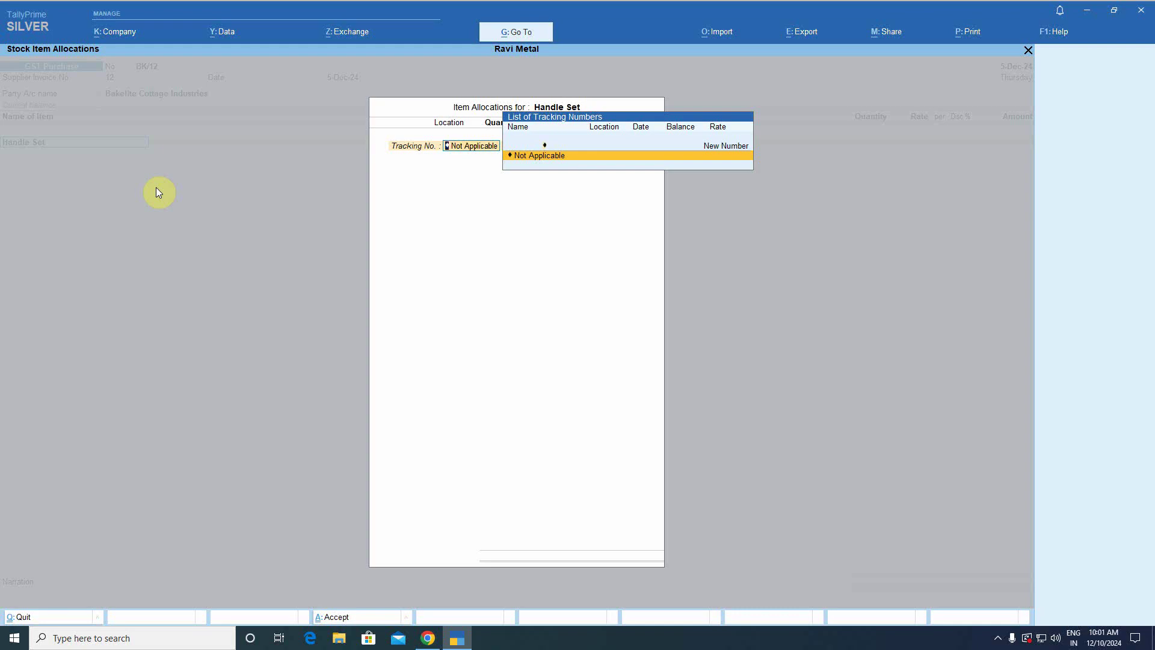
{"action": "key", "text": "Return"}
{"action": "key", "text": "Return"}
{"action": "key", "text": "Return"}
{"action": "type", "text": "10"}
{"action": "key", "text": "Return"}
{"action": "key", "text": "Return"}
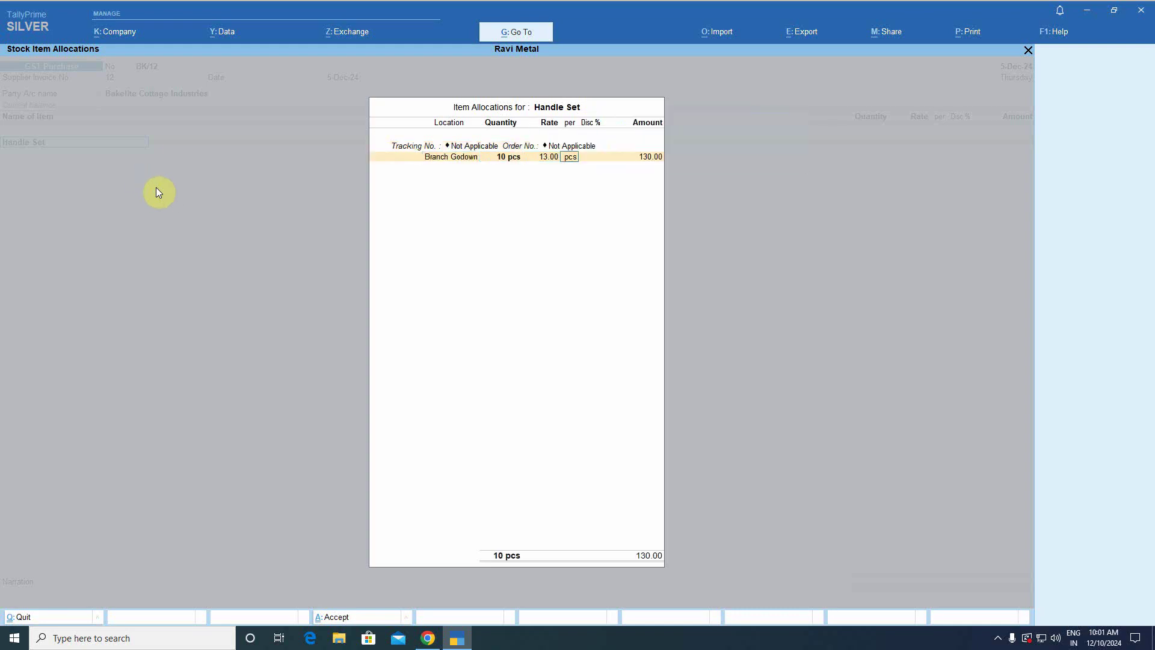
Accept the Handle Set allocation with its default accounting details and finish the item list.
{"action": "key", "text": "Return"}
{"action": "key", "text": "Return"}
{"action": "key", "text": "Return"}
{"action": "key", "text": "Return"}
{"action": "key", "text": "Return"}
{"action": "key", "text": "Return"}
{"action": "key", "text": "Return"}
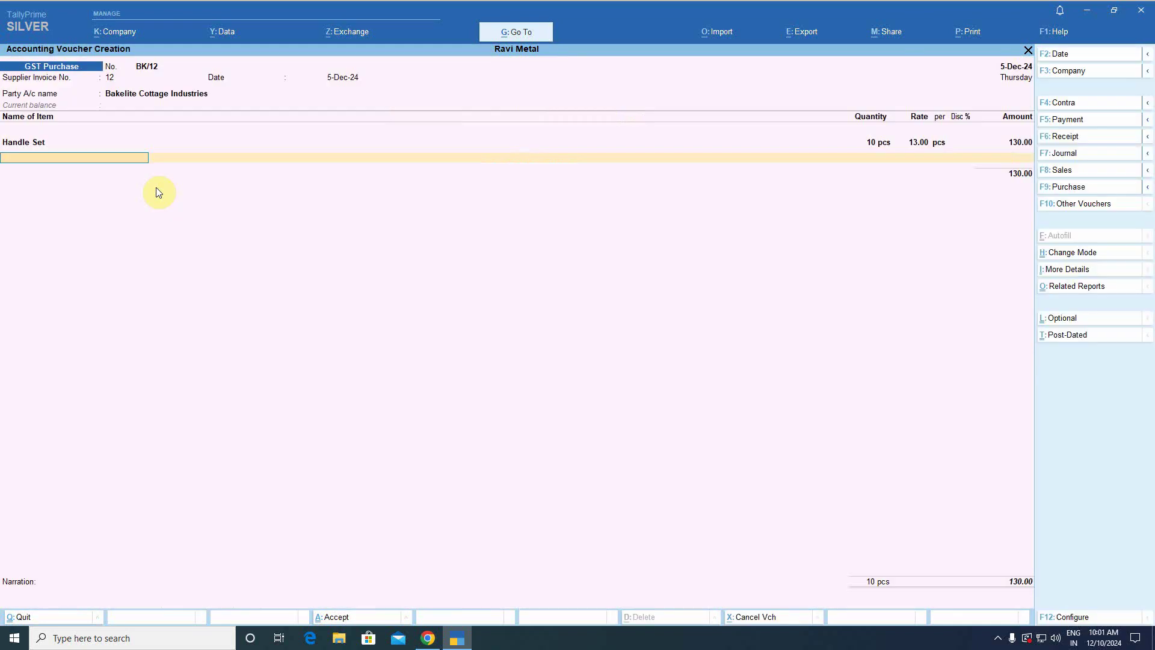
{"action": "key", "text": "Return"}
Add the Input Igst tax ledger below the item with its calculated amount and no description.
{"action": "type", "text": "INPUT"}
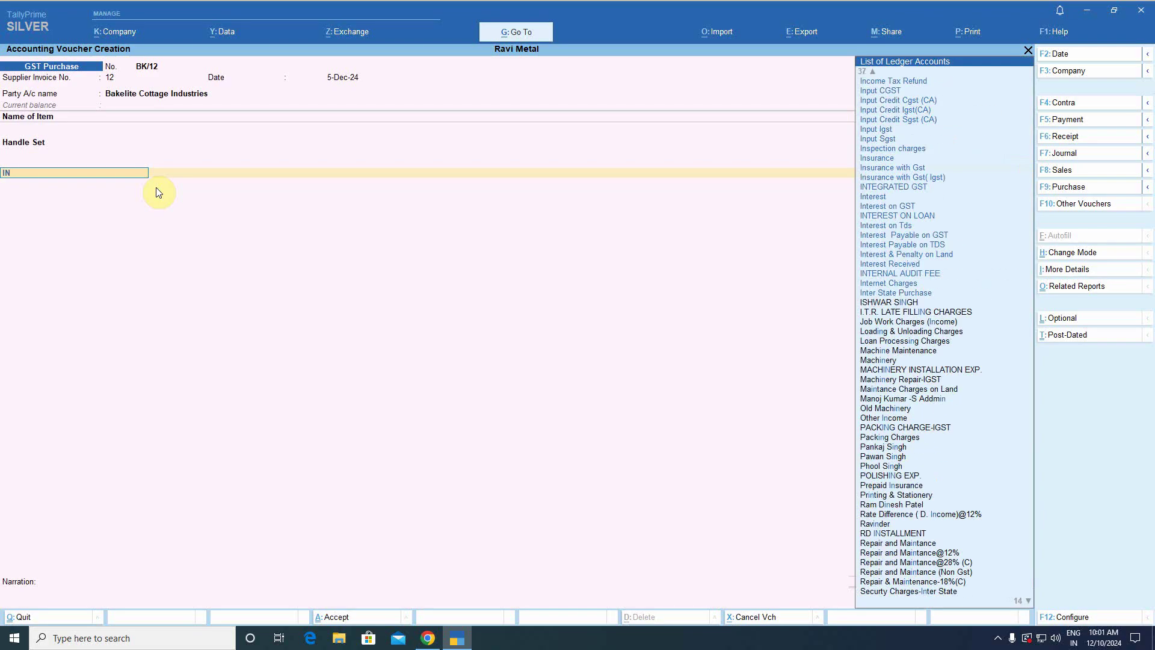
{"action": "key", "text": "Down"}
{"action": "key", "text": "Down"}
{"action": "key", "text": "Down"}
{"action": "key", "text": "Down"}
{"action": "key", "text": "Return"}
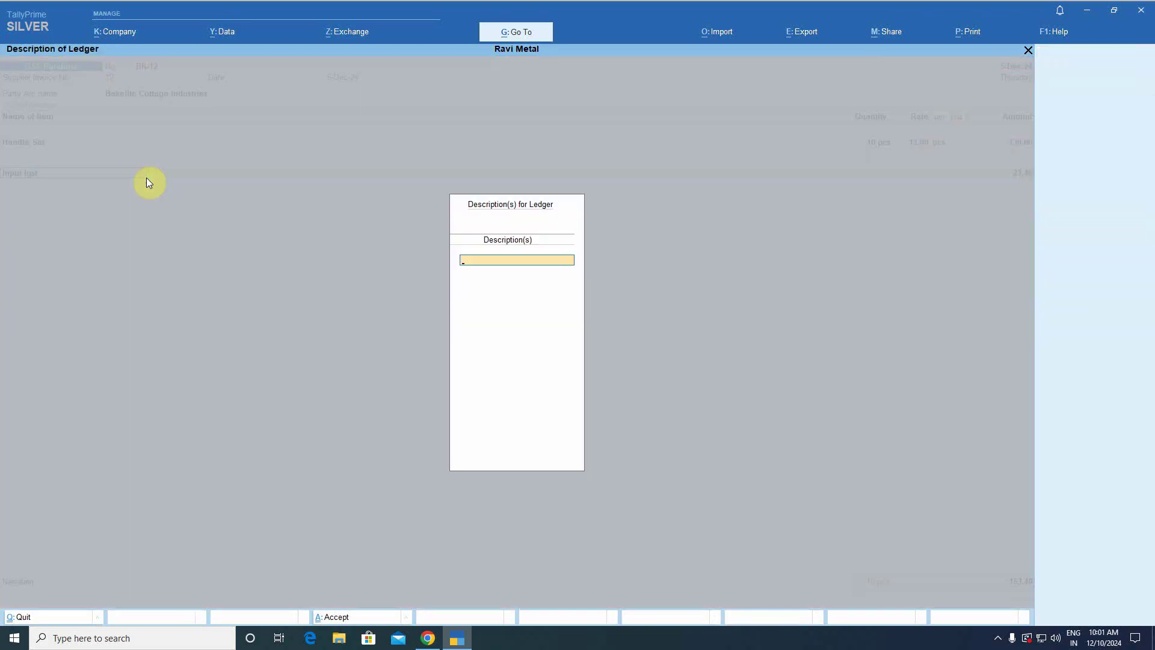
{"action": "key", "text": "Return"}
{"action": "key", "text": "Return"}
Finish the ledger list, leave the narration empty and save the GST Purchase voucher.
{"action": "key", "text": "Return"}
{"action": "key", "text": "Return"}
{"action": "key", "text": "Return"}
{"action": "key", "text": "Return"}
{"action": "key", "text": "Return"}
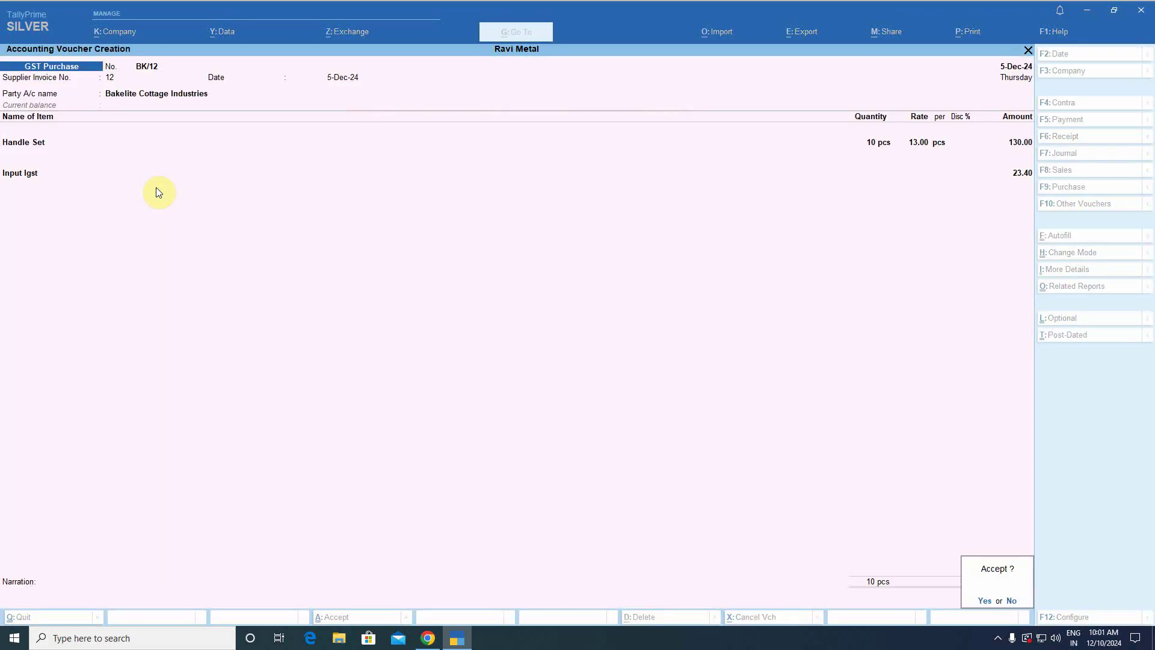
{"action": "key", "text": "Return"}
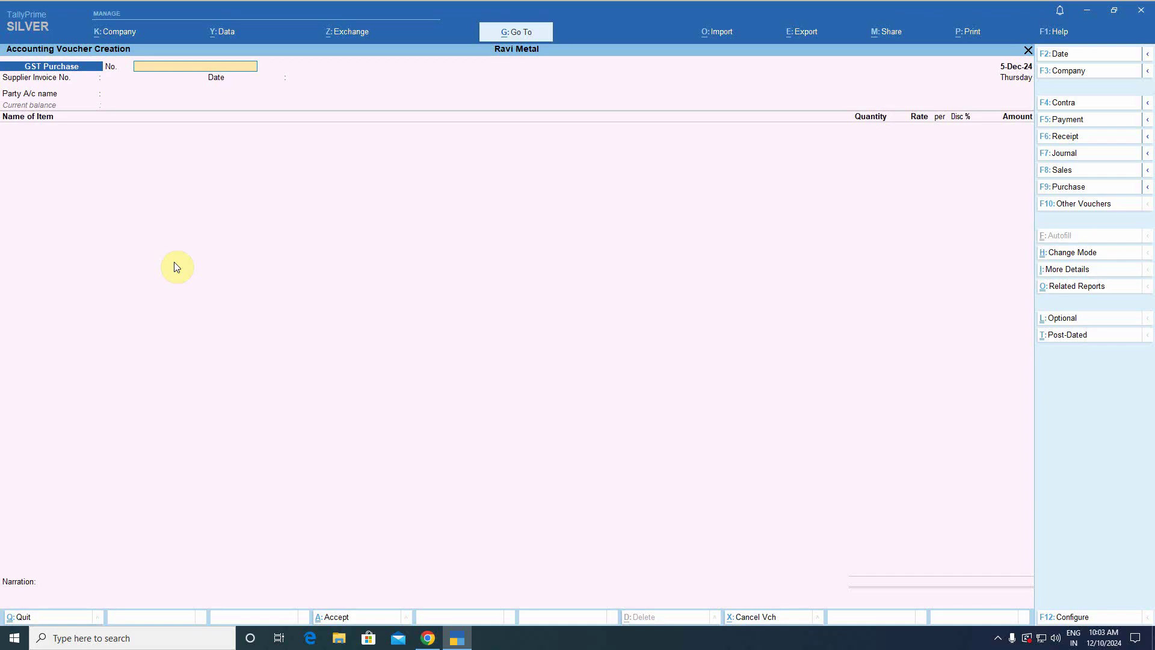
Leave voucher entry, return to the Gateway of Tally and open the list of masters for alteration.
{"action": "key", "text": "Escape"}
{"action": "key", "text": "Escape"}
{"action": "key", "text": "Escape"}
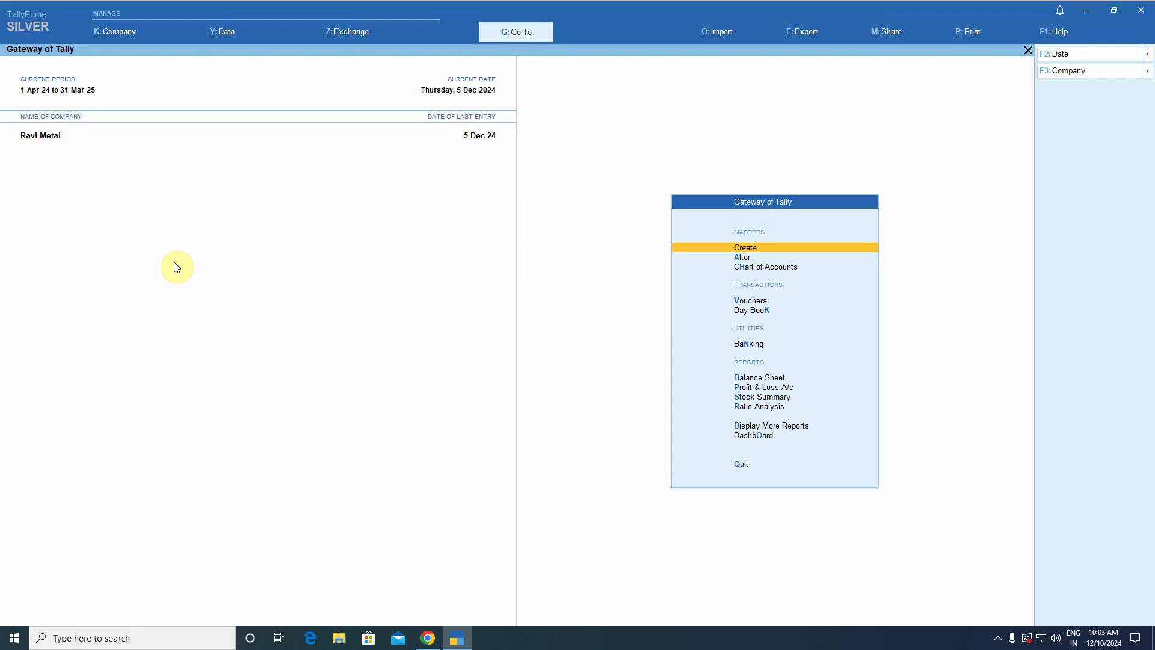
{"action": "key", "text": "Down"}
{"action": "key", "text": "Return"}
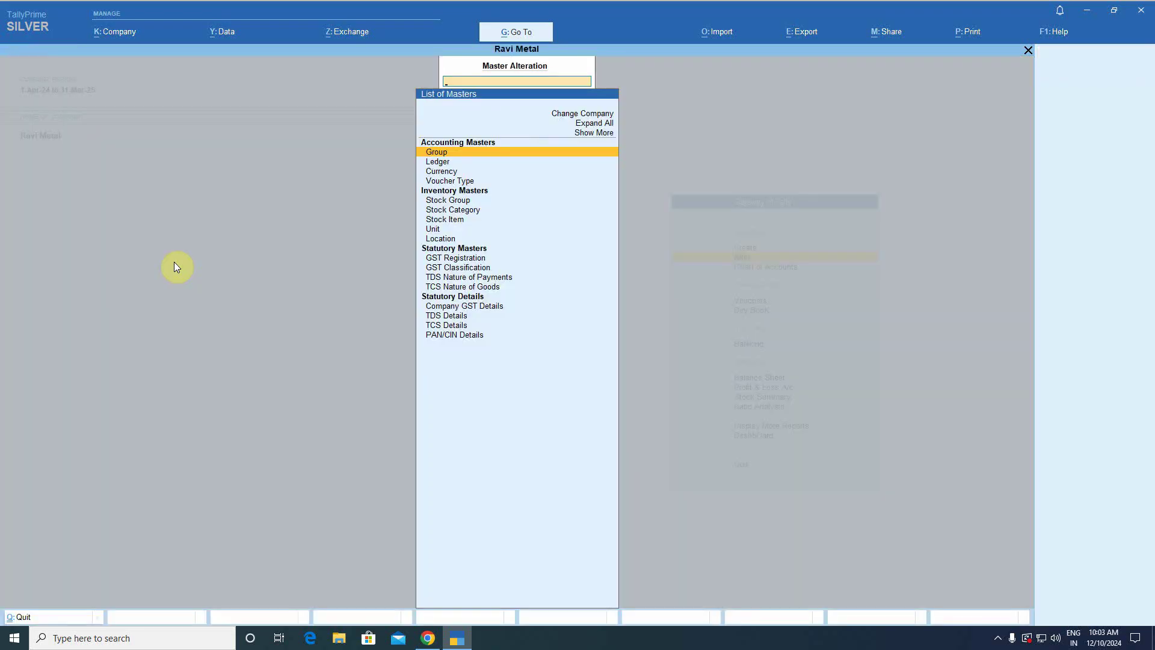
Open the Tax Invoice voucher type, examine its voucher numbering settings and close it without changes.
{"action": "type", "text": "TA"}
{"action": "key", "text": "BackSpace"}
{"action": "key", "text": "BackSpace"}
{"action": "key", "text": "Down"}
{"action": "key", "text": "Down"}
{"action": "key", "text": "Down"}
{"action": "key", "text": "Return"}
{"action": "type", "text": "TAX"}
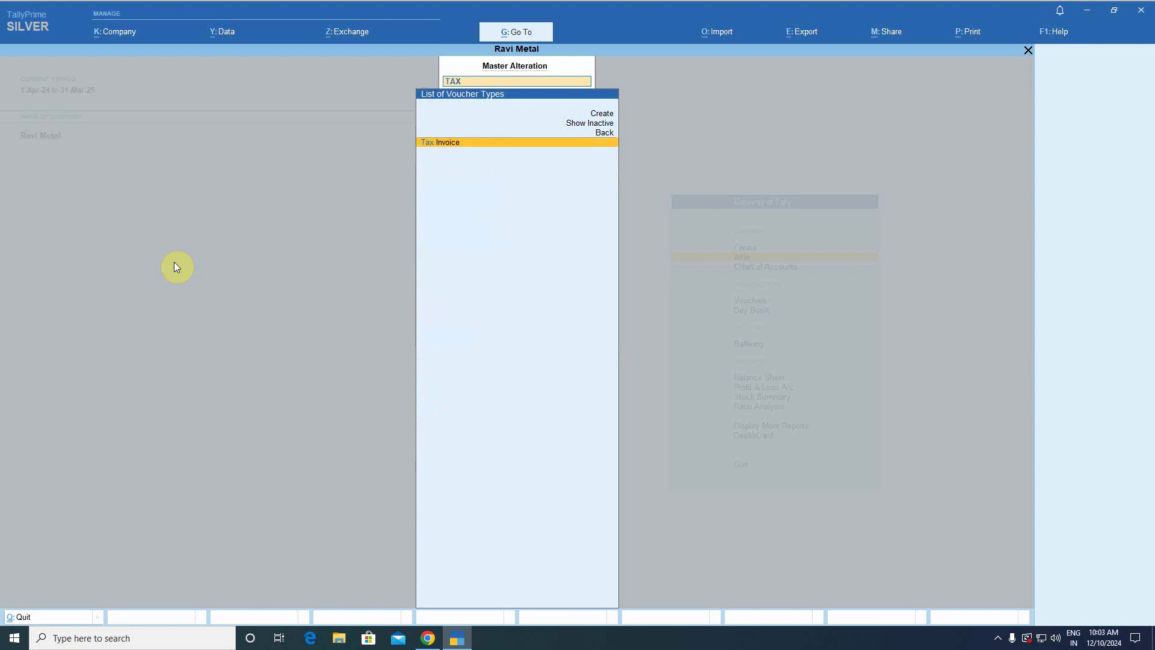
{"action": "key", "text": "Return"}
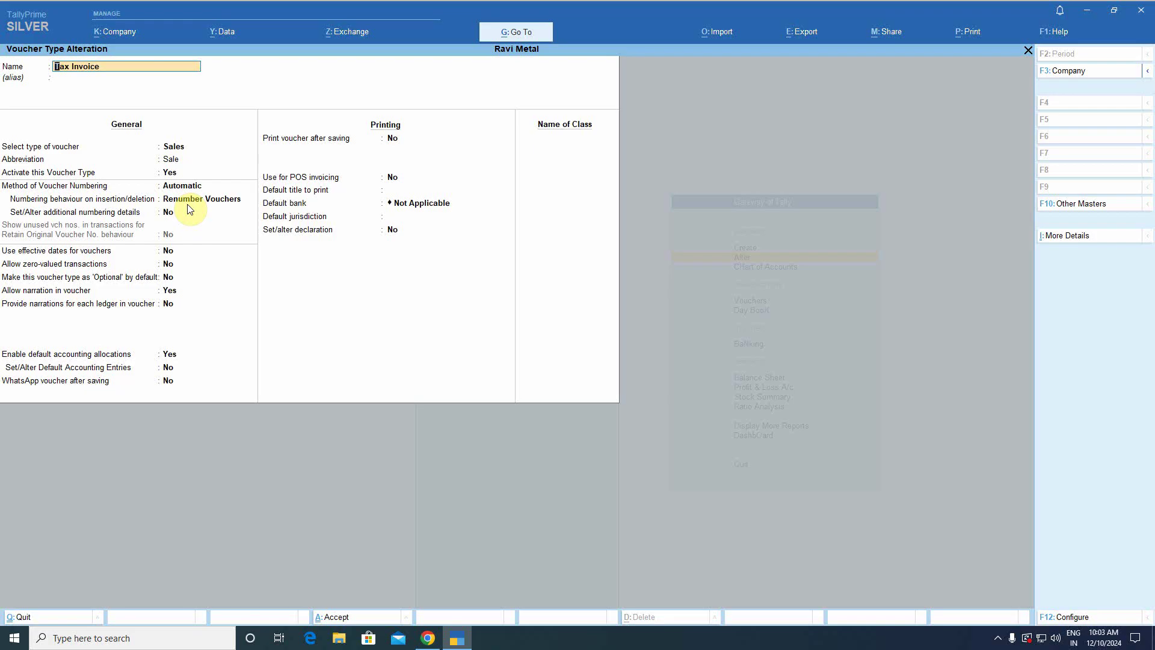
{"action": "key", "text": "Escape"}
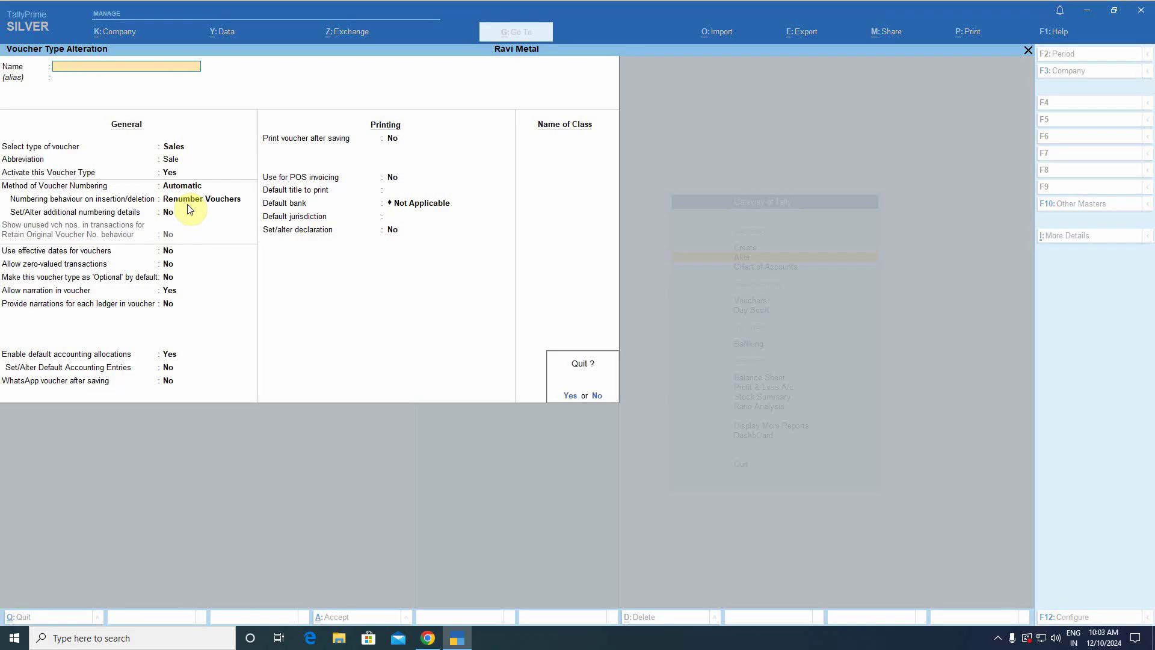
{"action": "key", "text": "y"}
Start creating a new voucher type from the list of voucher types.
{"action": "key", "text": "Escape"}
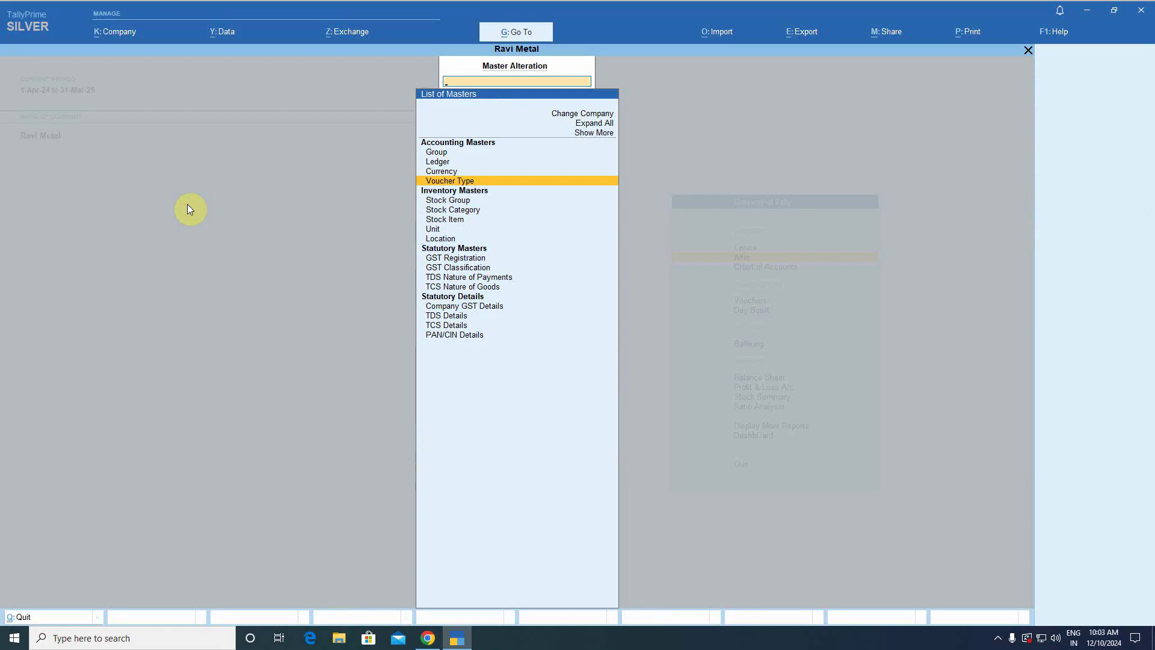
{"action": "key", "text": "Return"}
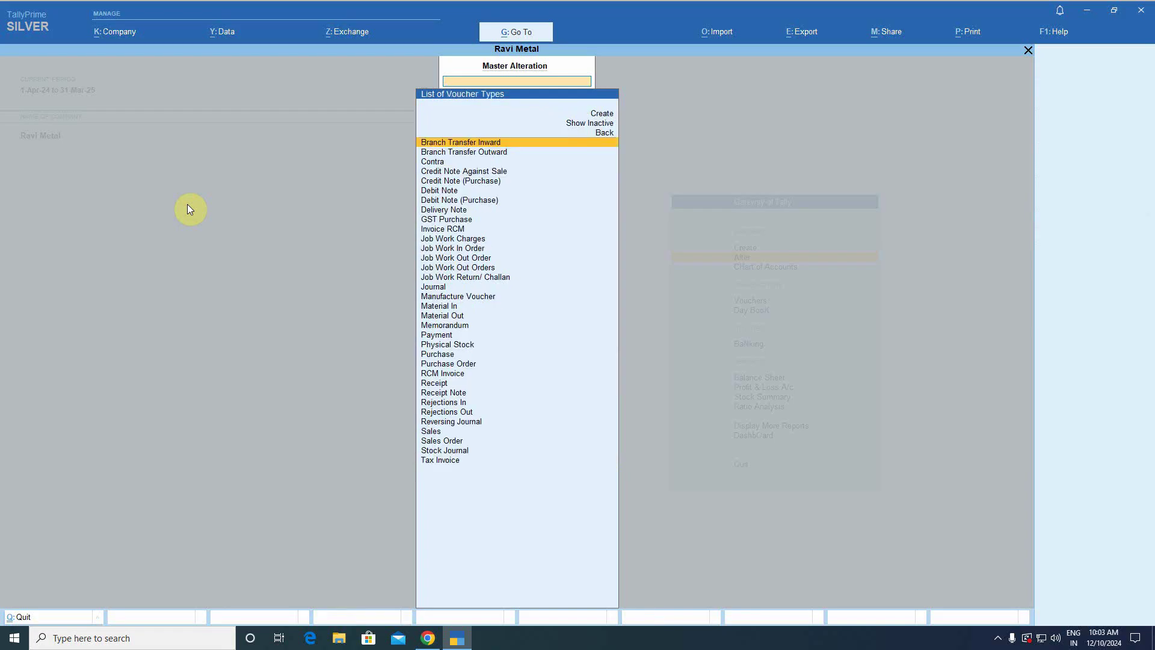
{"action": "key", "text": "Down"}
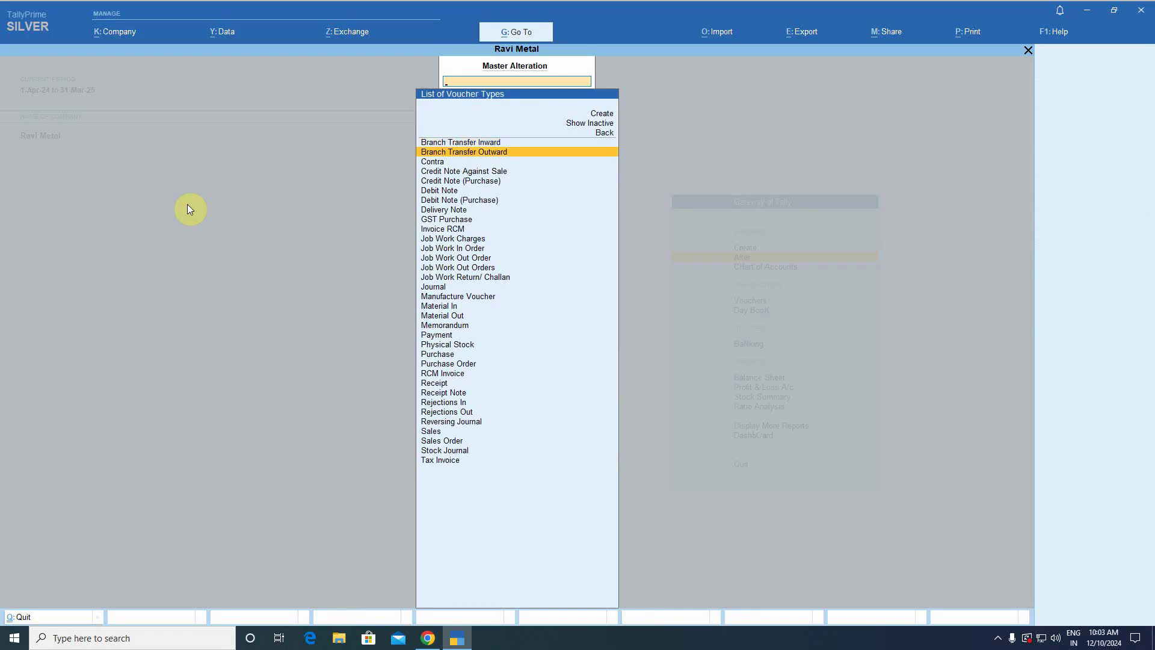
{"action": "key", "text": "Up"}
{"action": "key", "text": "Up"}
{"action": "key", "text": "Up"}
{"action": "key", "text": "Up"}
{"action": "key", "text": "Return"}
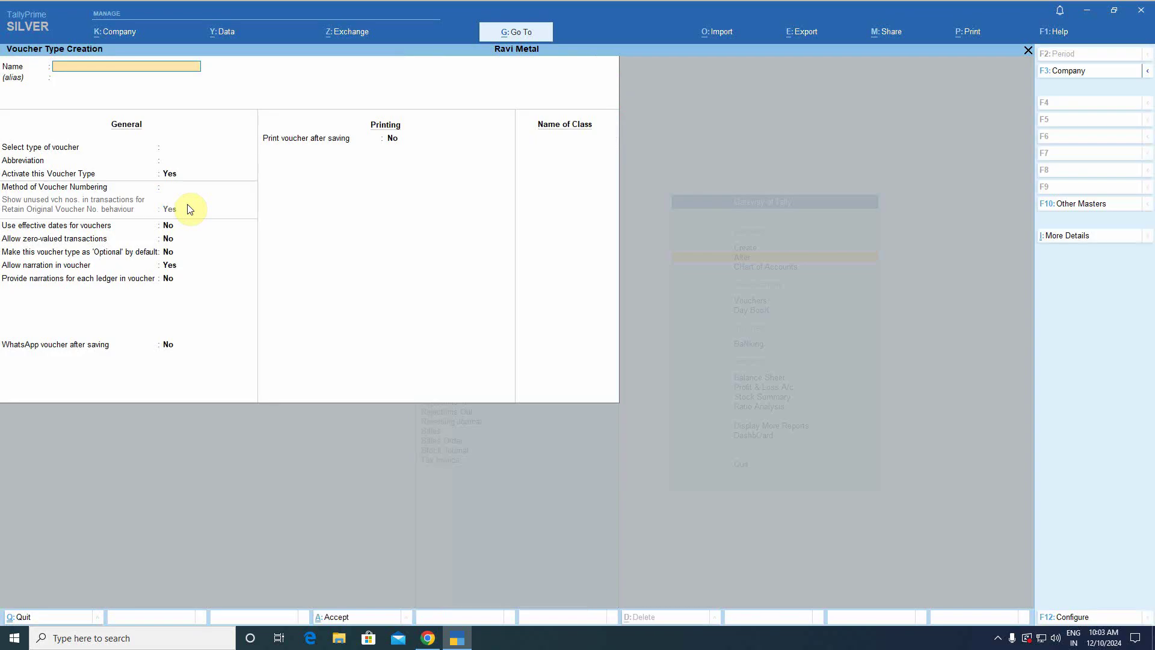
Try to name the new voucher type SALES.
{"action": "type", "text": "SALES"}
{"action": "key", "text": "Return"}
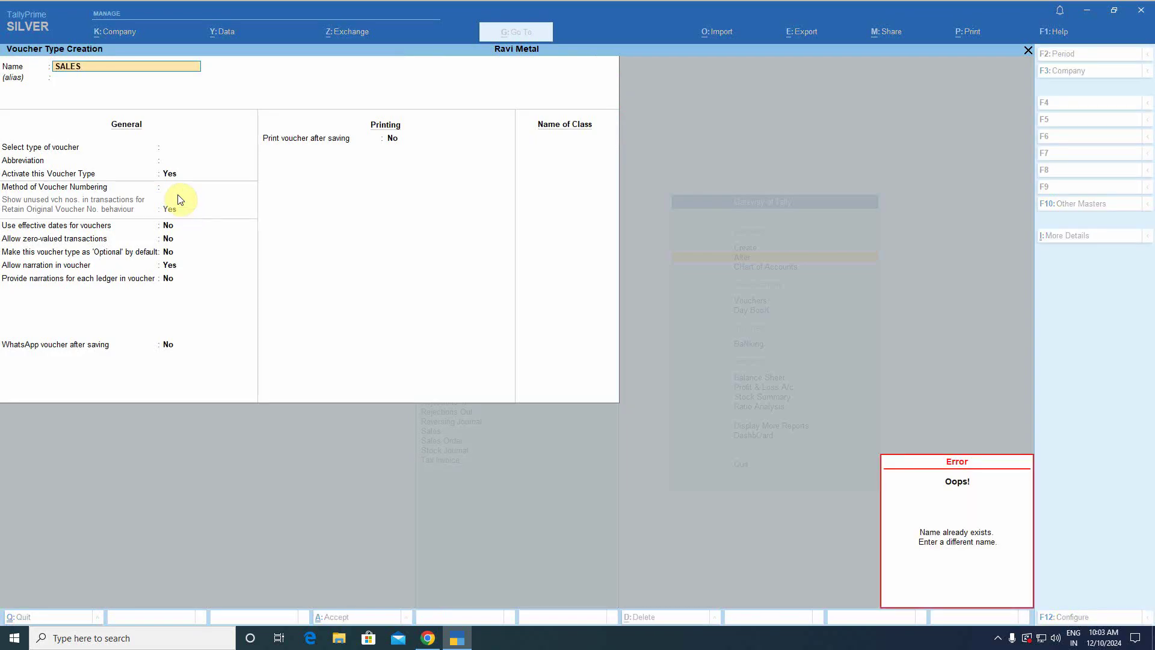
{"action": "key", "text": "Escape"}
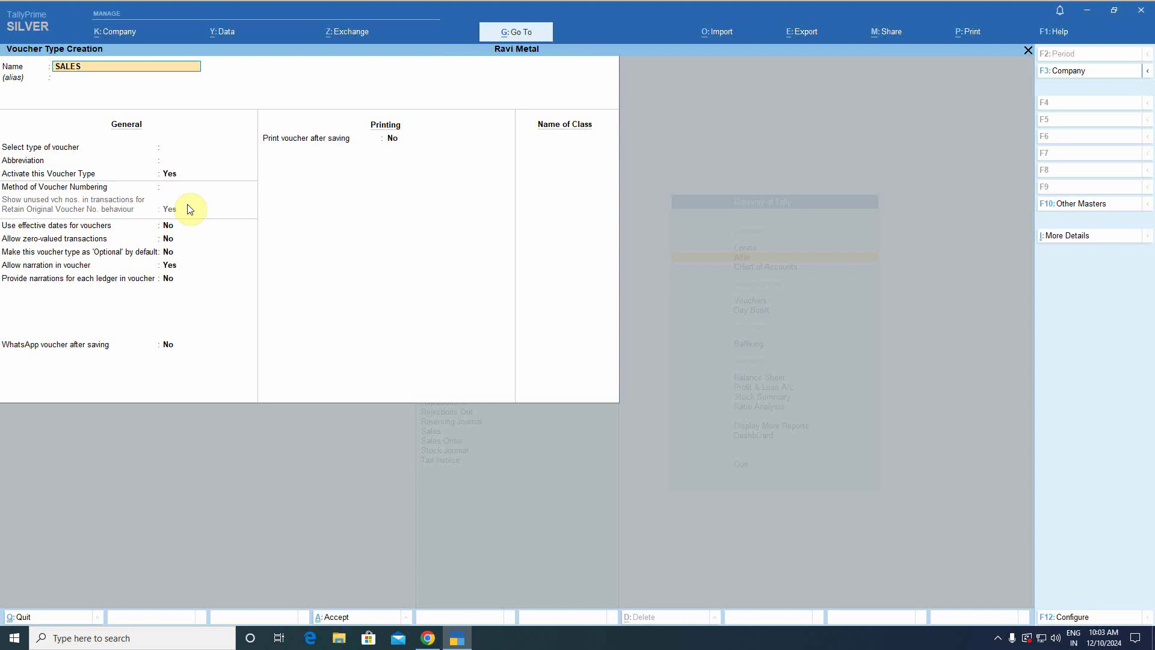
Name the voucher type Sales Bill and base it on the Sales type, keeping abbreviation Sale and activation on.
{"action": "type", "text": "Sales Bill"}
{"action": "key", "text": "Return"}
{"action": "key", "text": "Return"}
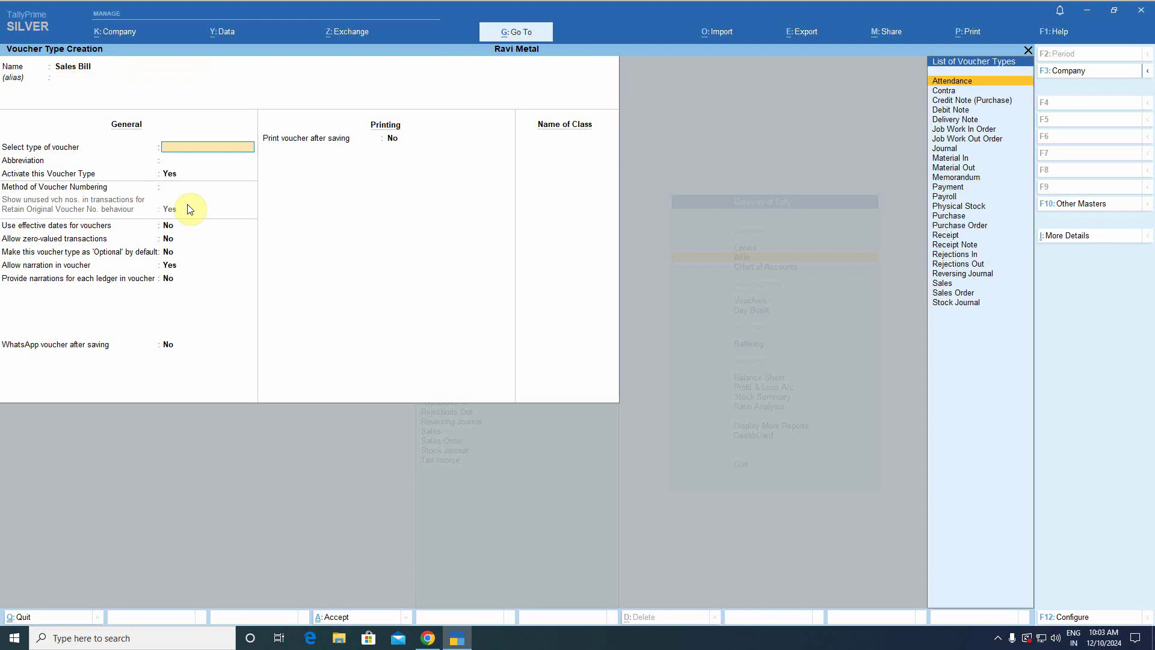
{"action": "key", "text": "Return"}
{"action": "key", "text": "BackSpace"}
{"action": "type", "text": "Sal"}
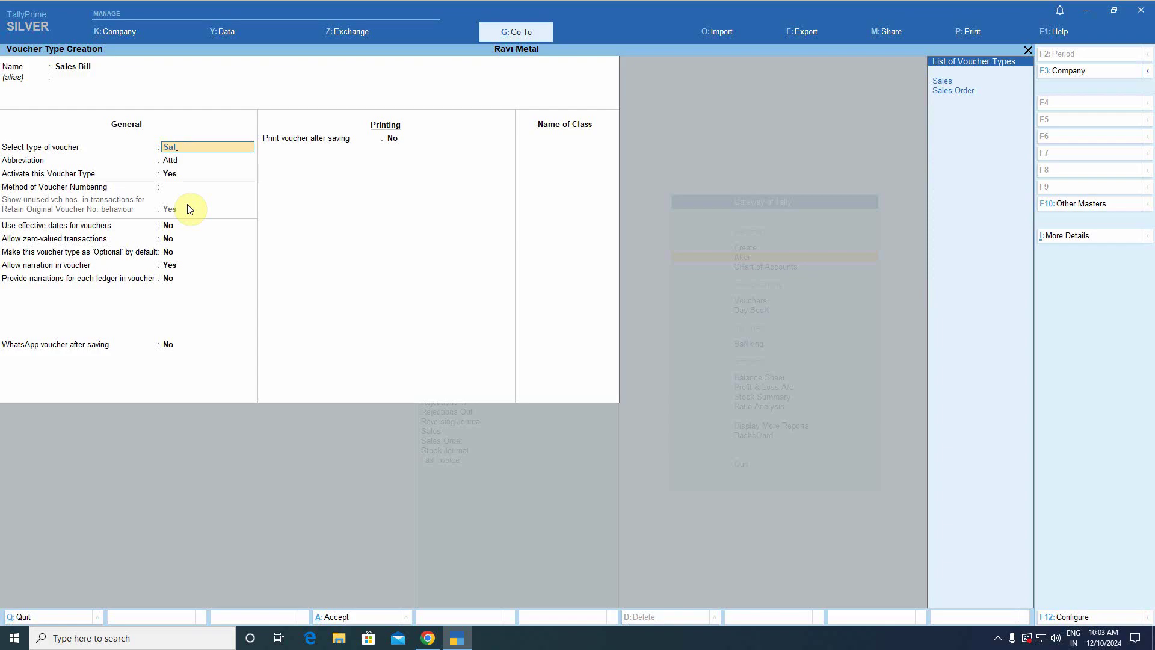
{"action": "key", "text": "Return"}
{"action": "key", "text": "Return"}
{"action": "key", "text": "Return"}
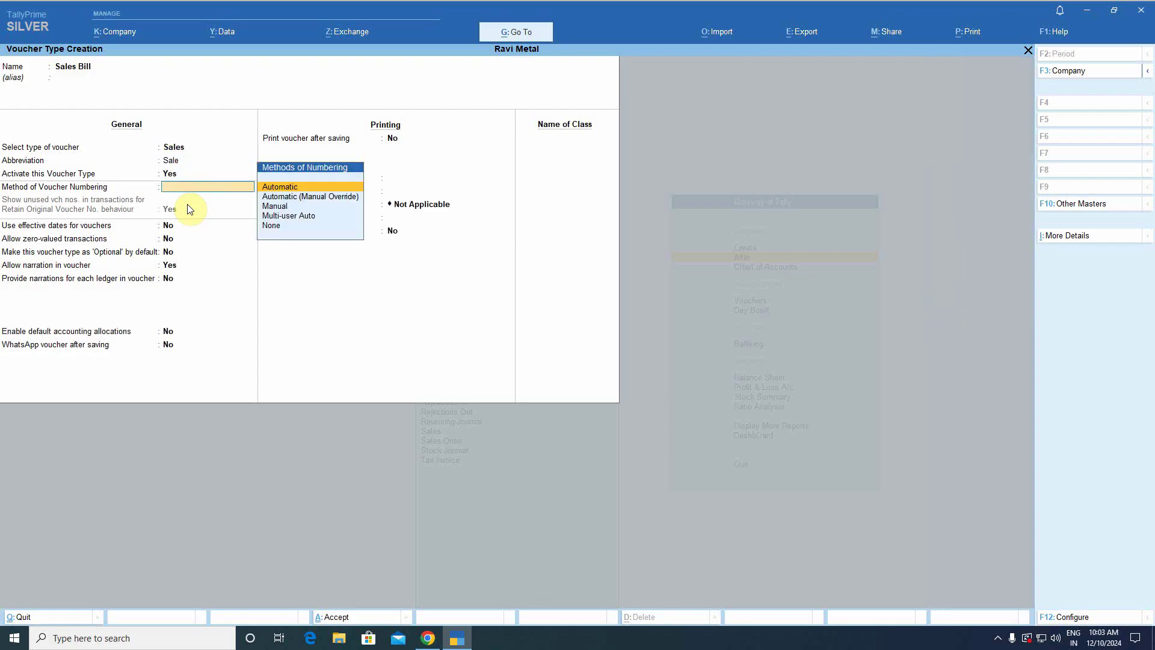
Set the voucher numbering method to Manual and turn on prevention of duplicate voucher numbers.
{"action": "key", "text": "Down"}
{"action": "key", "text": "Down"}
{"action": "key", "text": "Return"}
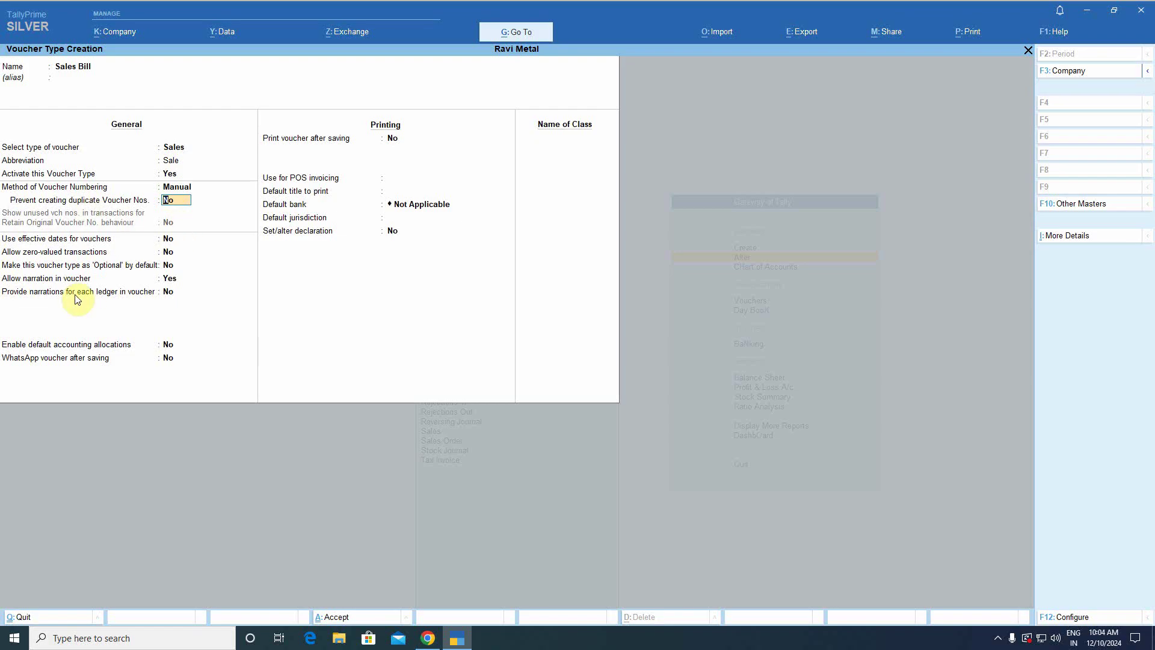
{"action": "key", "text": "y"}
{"action": "key", "text": "Return"}
Accept the remaining default settings and save the Sales Bill voucher type.
{"action": "key", "text": "Return"}
{"action": "key", "text": "Return"}
{"action": "key", "text": "Return"}
{"action": "key", "text": "Return"}
{"action": "key", "text": "Return"}
{"action": "key", "text": "Return"}
{"action": "key", "text": "Return"}
{"action": "key", "text": "Return"}
{"action": "key", "text": "Return"}
{"action": "key", "text": "Return"}
{"action": "key", "text": "Return"}
{"action": "key", "text": "Return"}
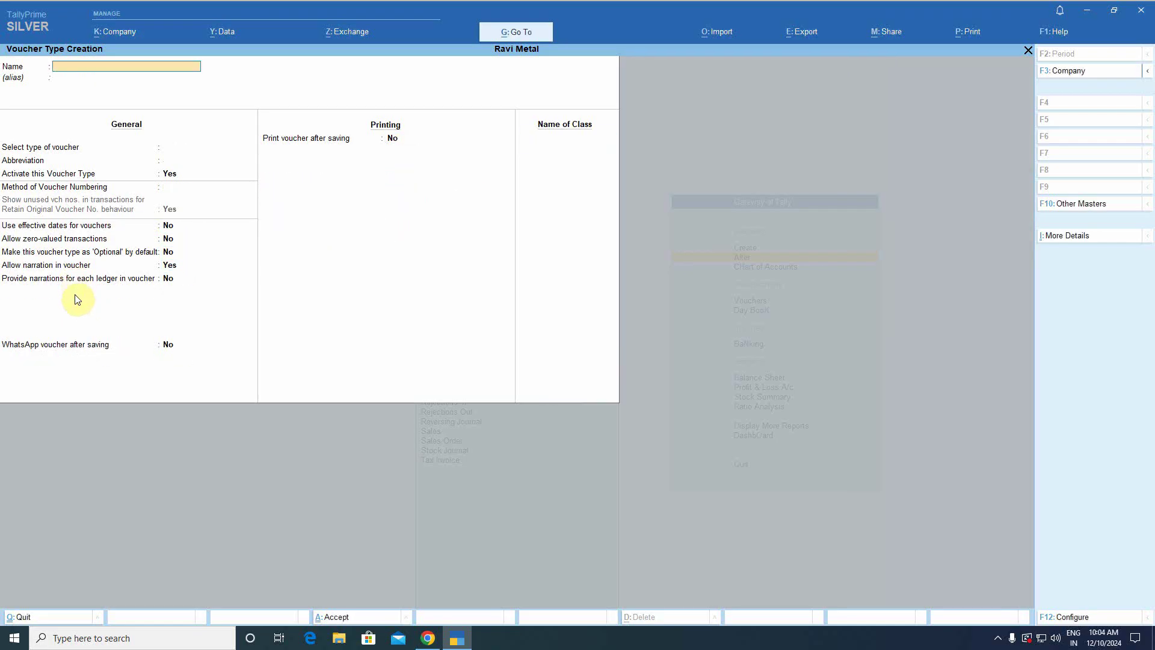
Leave voucher type creation and start a new accounting voucher of type Sales Bill with voucher number 1.
{"action": "key", "text": "Escape"}
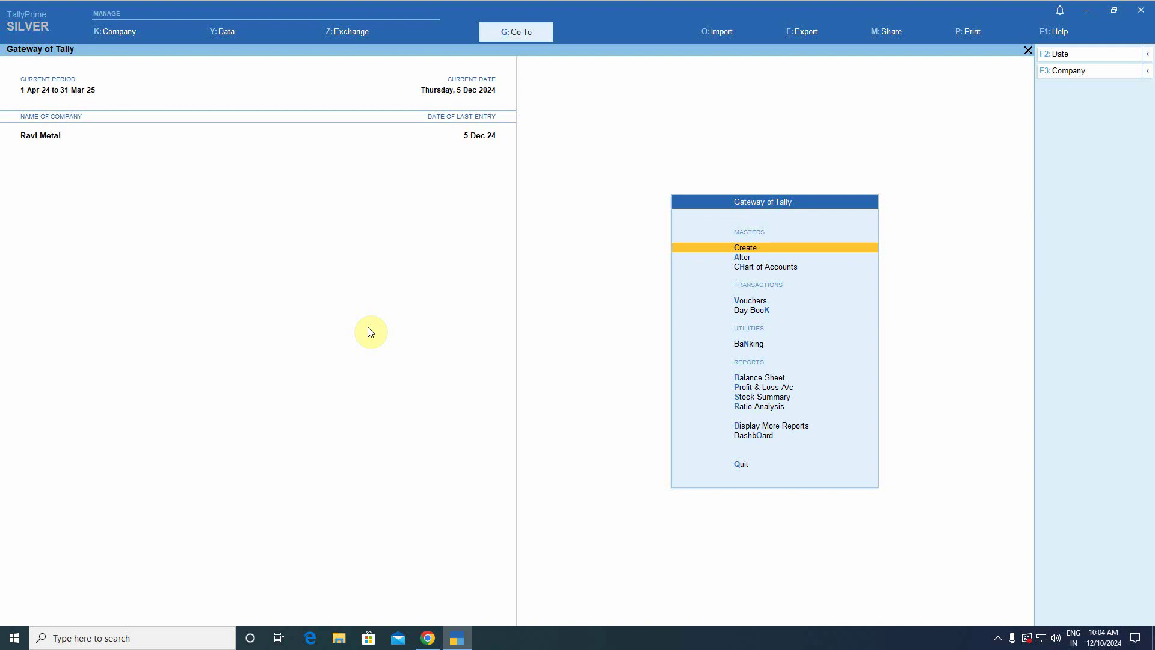
{"action": "key", "text": "v"}
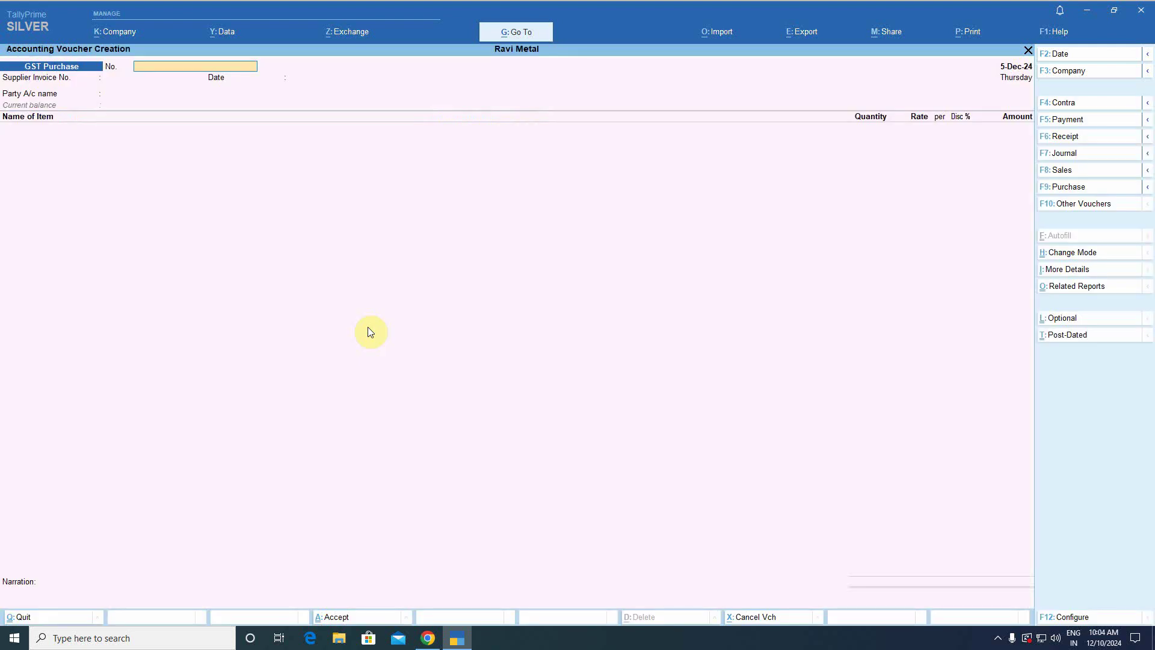
{"action": "key", "text": "F8"}
{"action": "key", "text": "Down"}
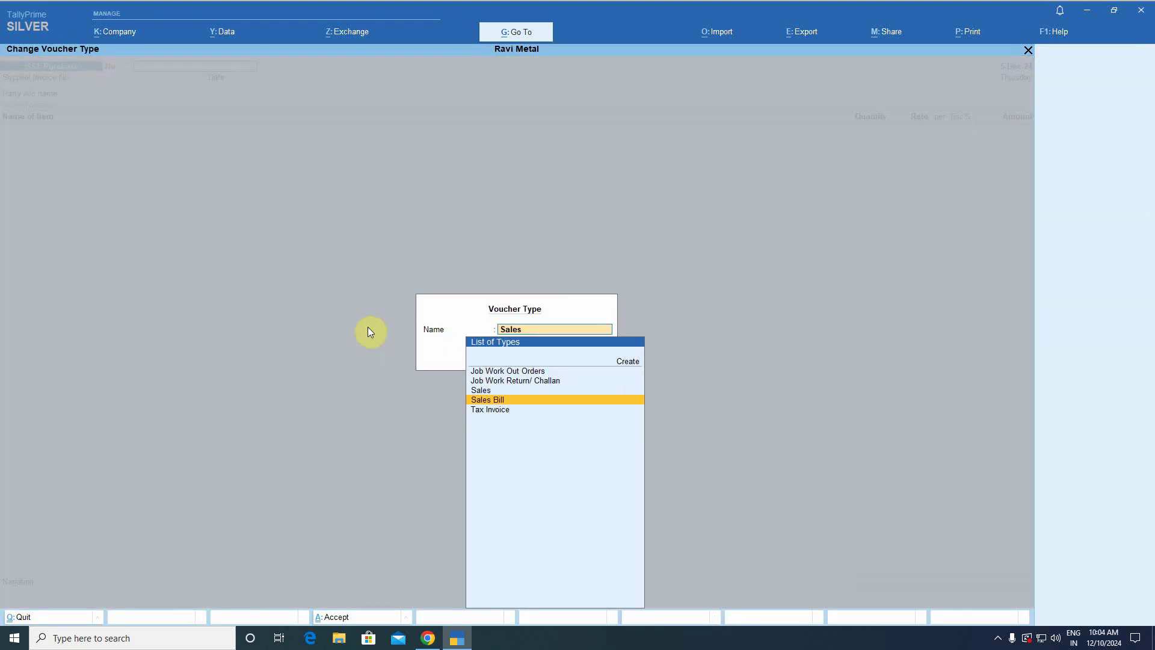
{"action": "key", "text": "Return"}
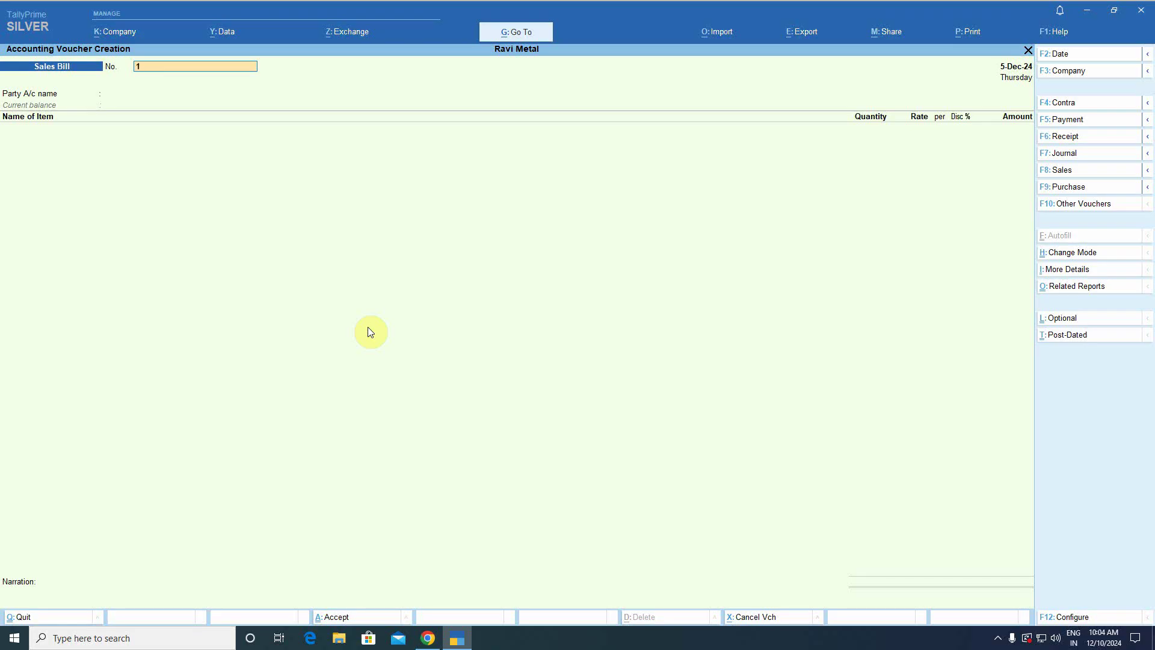
{"action": "key", "text": "Return"}
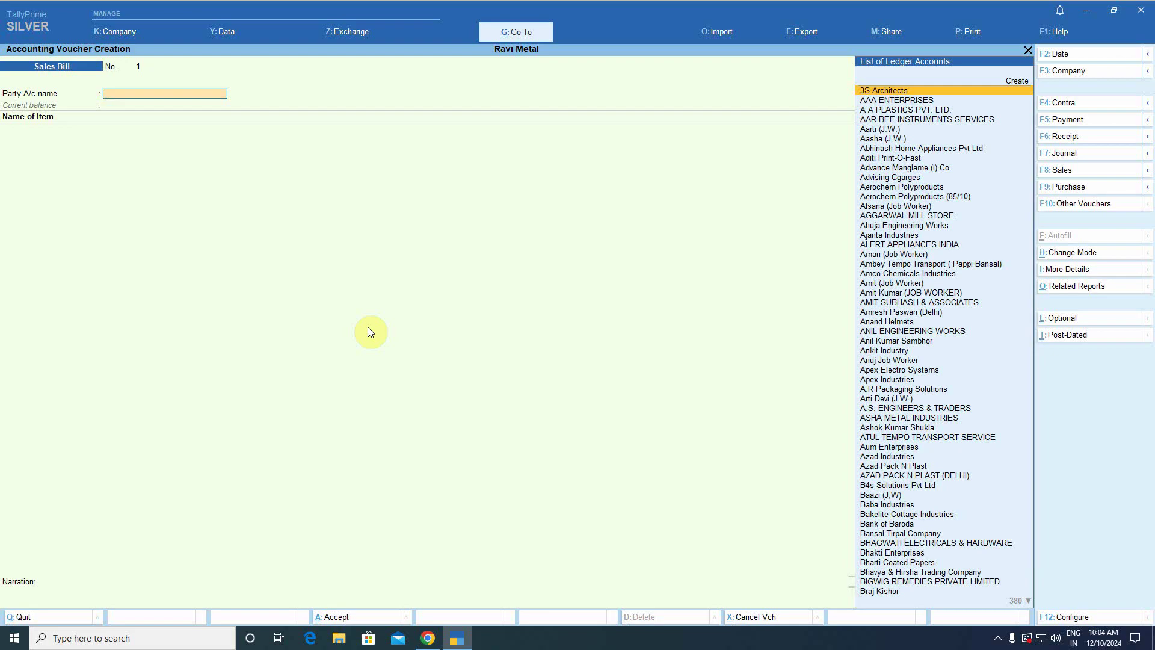
Set the party account to A A PLASTICS PVT. LTD. and accept the default dispatch and party details.
{"action": "type", "text": "aap"}
{"action": "key", "text": "Return"}
{"action": "key", "text": "Return"}
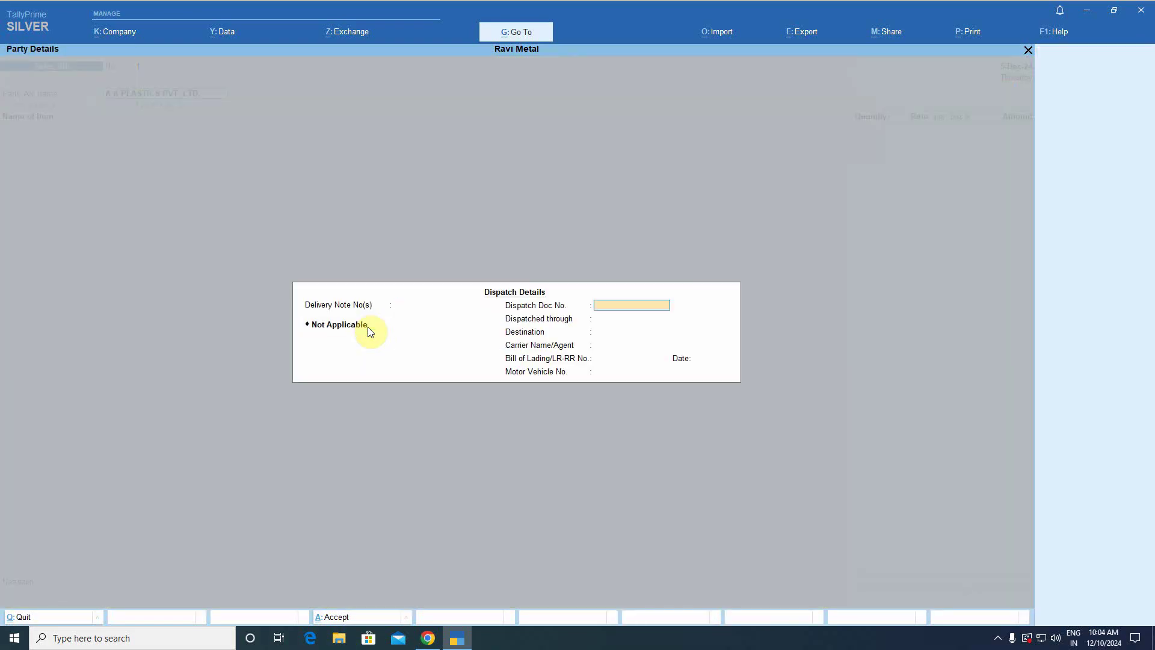
{"action": "key", "text": "Return"}
{"action": "key", "text": "Return"}
{"action": "key", "text": "Return"}
{"action": "key", "text": "Return"}
{"action": "key", "text": "Return"}
{"action": "key", "text": "Return"}
{"action": "key", "text": "Return"}
{"action": "key", "text": "Return"}
{"action": "key", "text": "Return"}
{"action": "key", "text": "Return"}
{"action": "key", "text": "Return"}
{"action": "key", "text": "Return"}
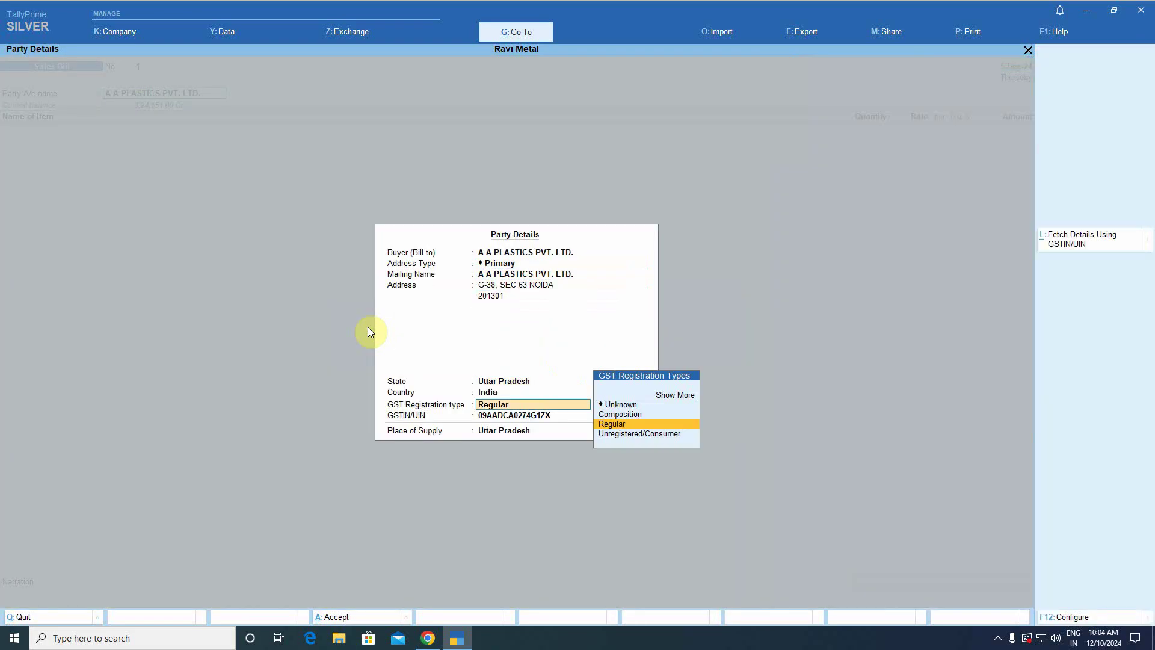
{"action": "key", "text": "Return"}
{"action": "key", "text": "Return"}
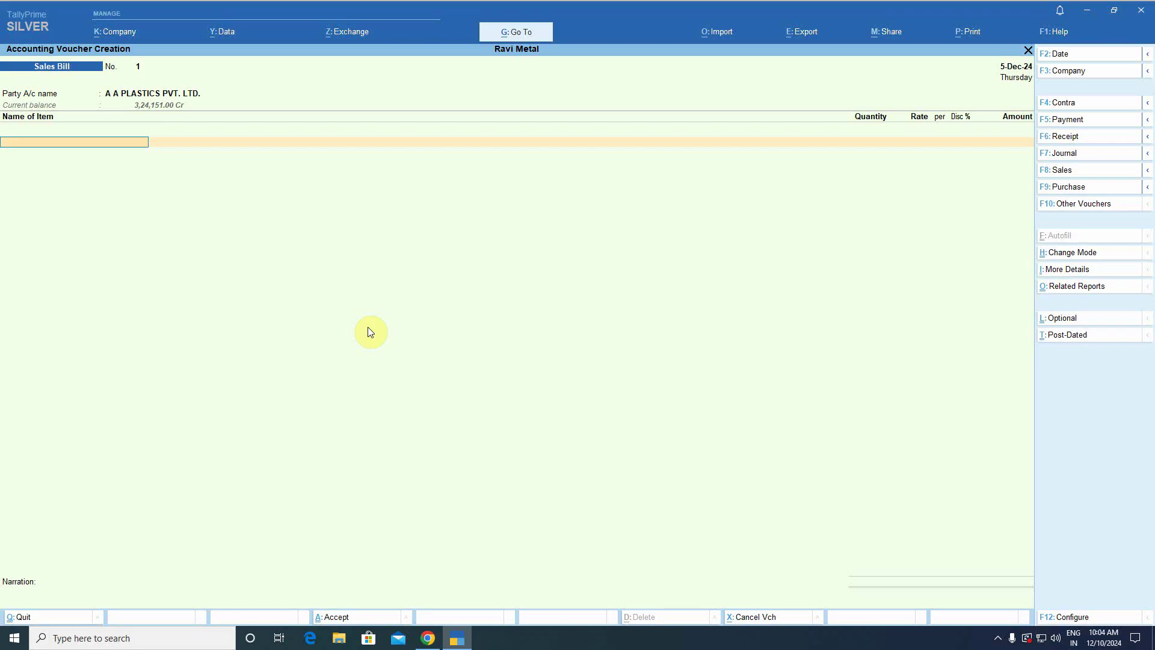
Add the stock item Polythene Bags (All) without a tracking number, with a quantity of 1 kg.
{"action": "type", "text": "Pol"}
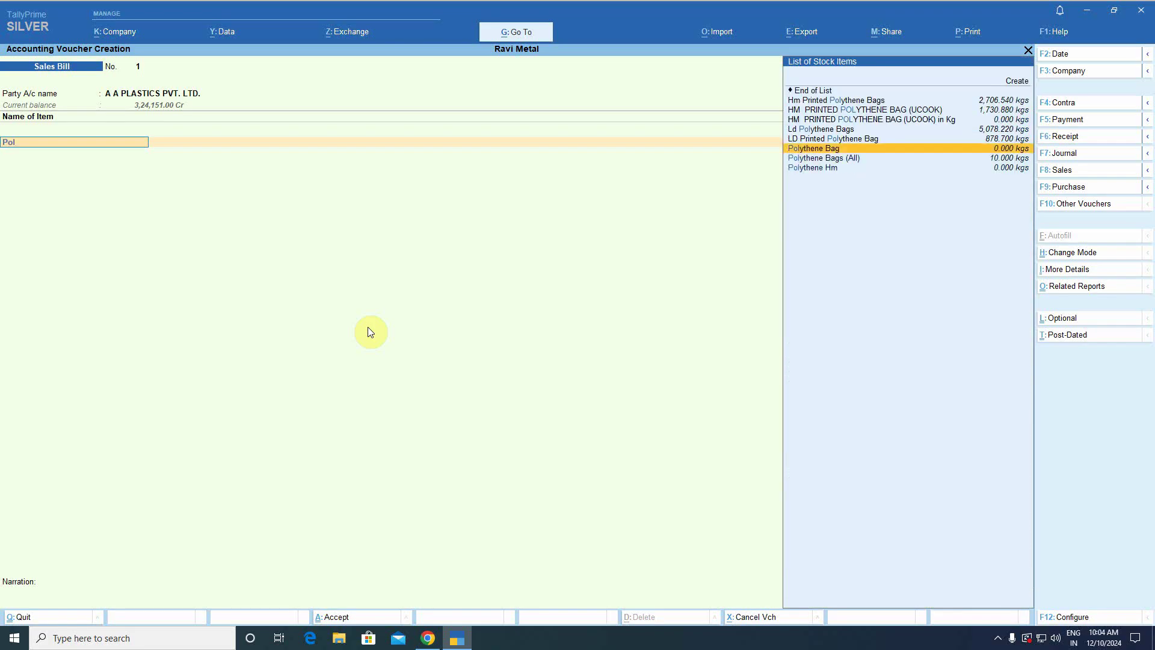
{"action": "key", "text": "Down"}
{"action": "key", "text": "Return"}
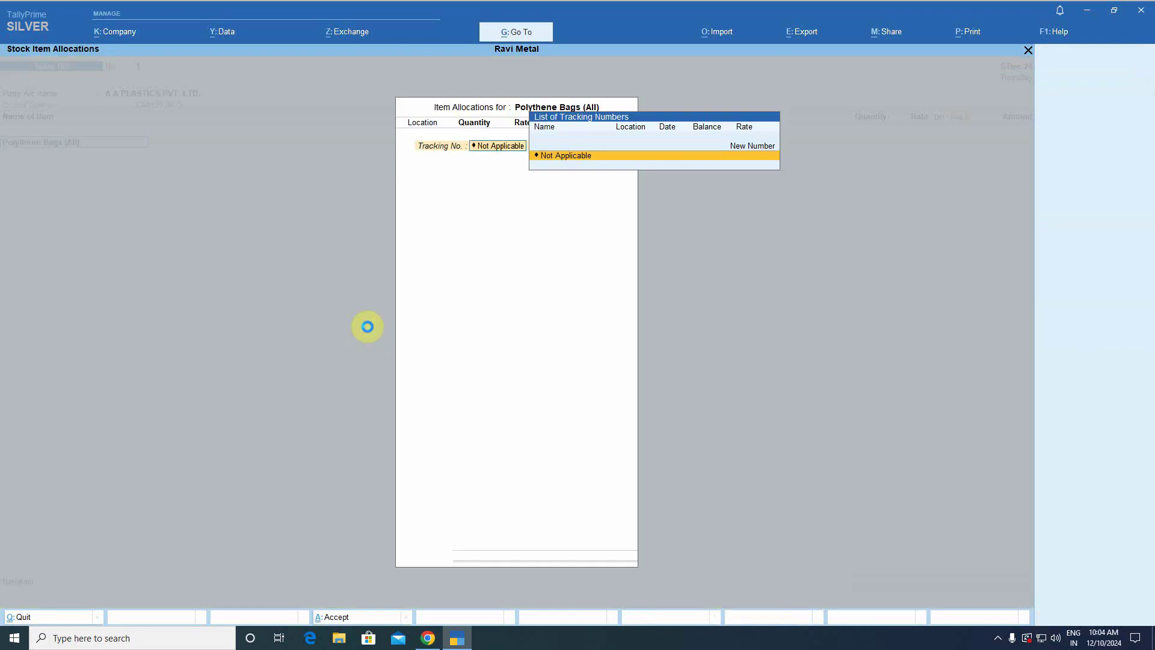
{"action": "key", "text": "Return"}
{"action": "type", "text": "1"}
{"action": "key", "text": "Return"}
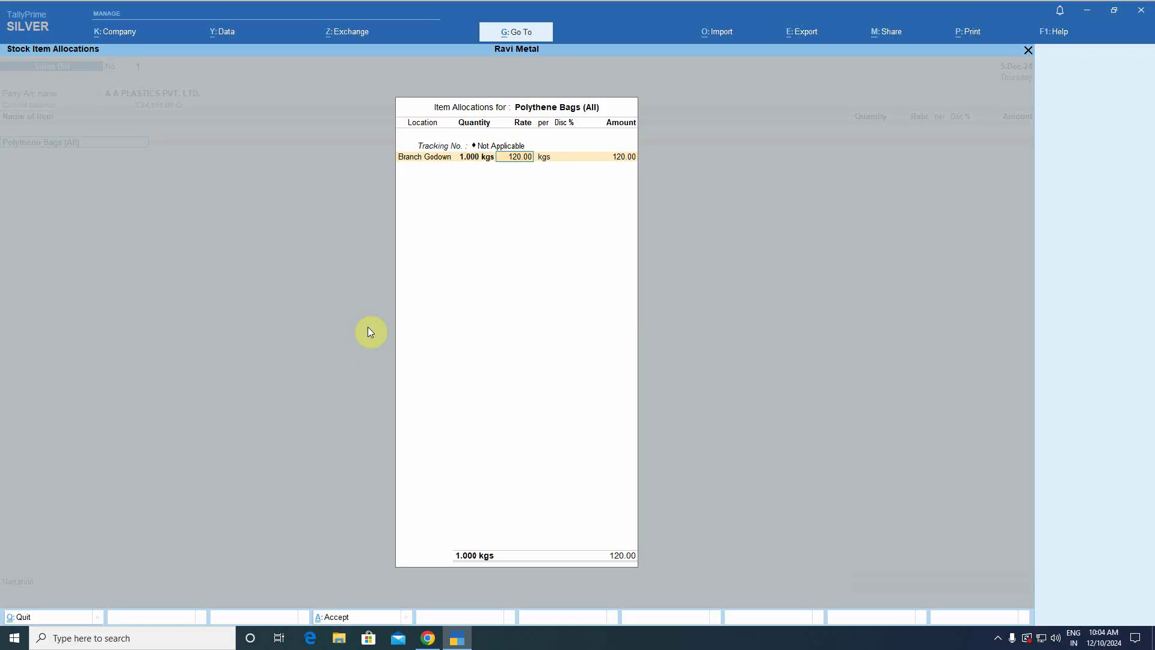
{"action": "key", "text": "Return"}
{"action": "key", "text": "Return"}
{"action": "key", "text": "Return"}
{"action": "key", "text": "Return"}
{"action": "key", "text": "Return"}
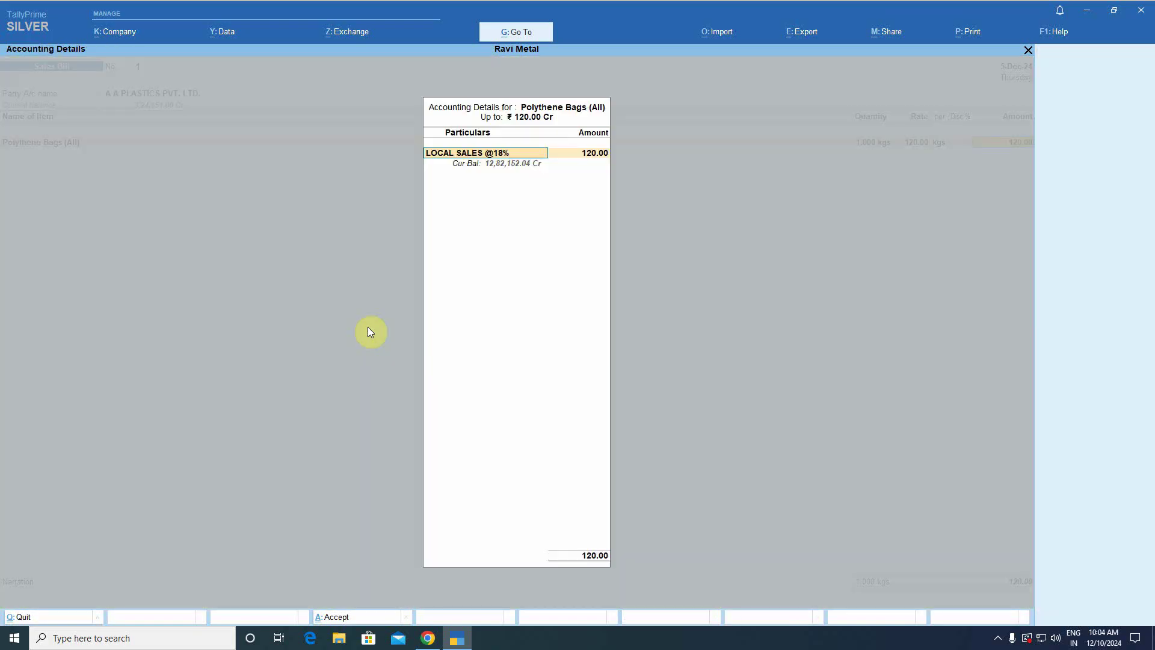
{"action": "key", "text": "Return"}
{"action": "key", "text": "Return"}
{"action": "key", "text": "Return"}
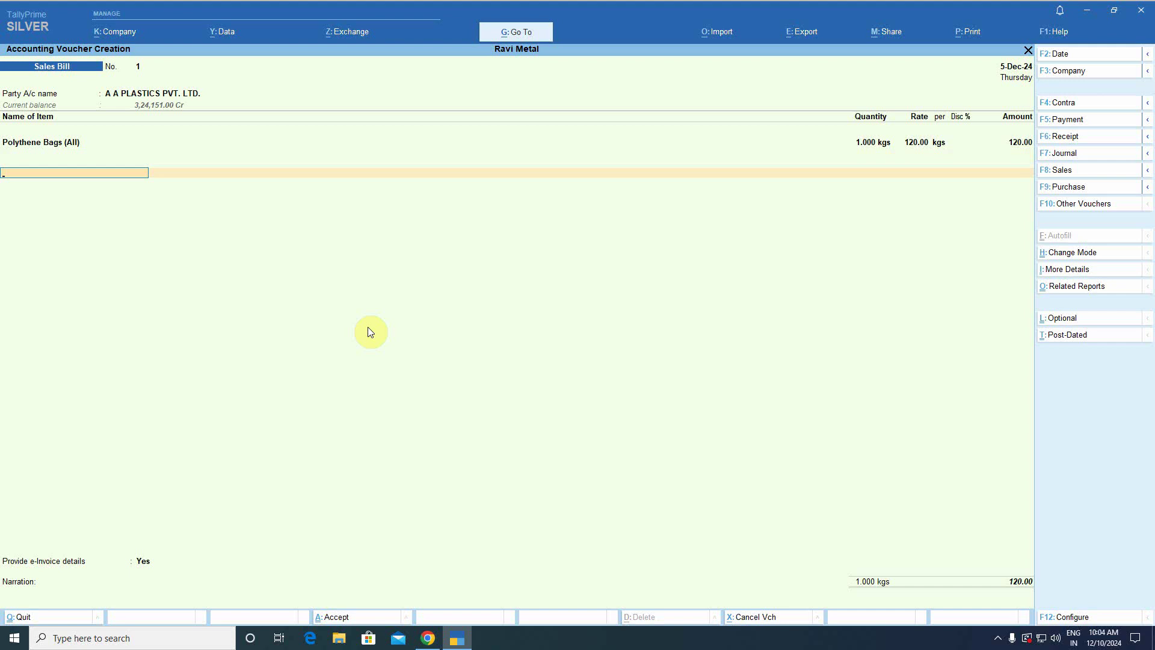
Add the Input CGST and Input Sgst tax ledgers below the item, leaving the ledger descriptions blank.
{"action": "type", "text": "input"}
{"action": "key", "text": "Down"}
{"action": "key", "text": "Return"}
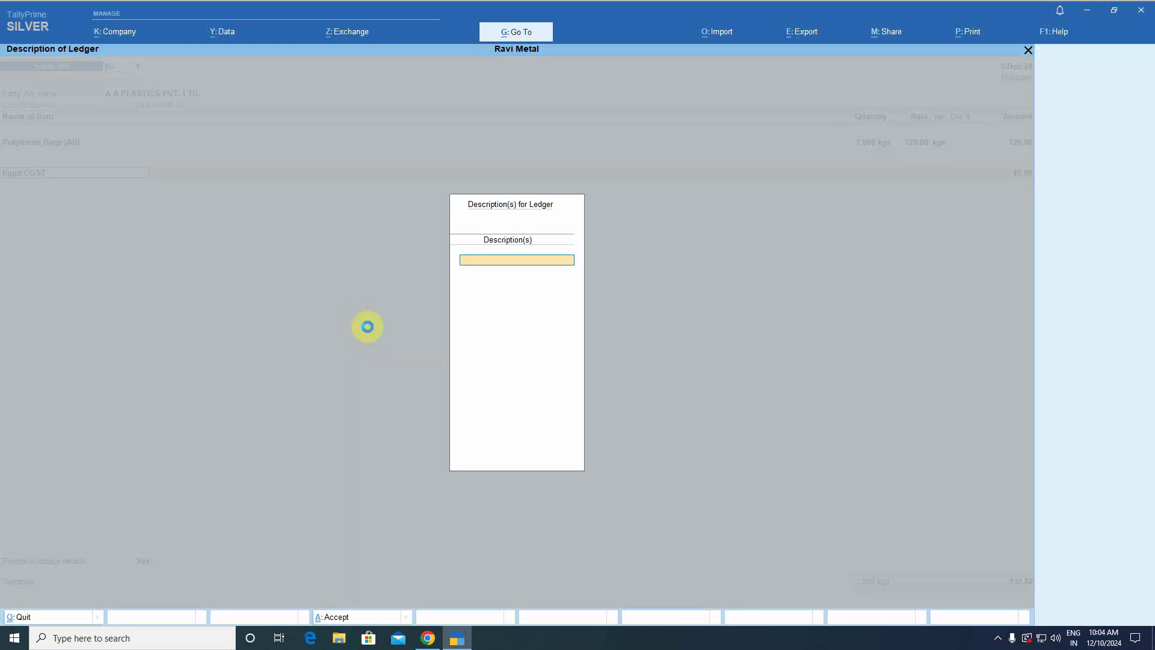
{"action": "key", "text": "Return"}
{"action": "type", "text": "input s"}
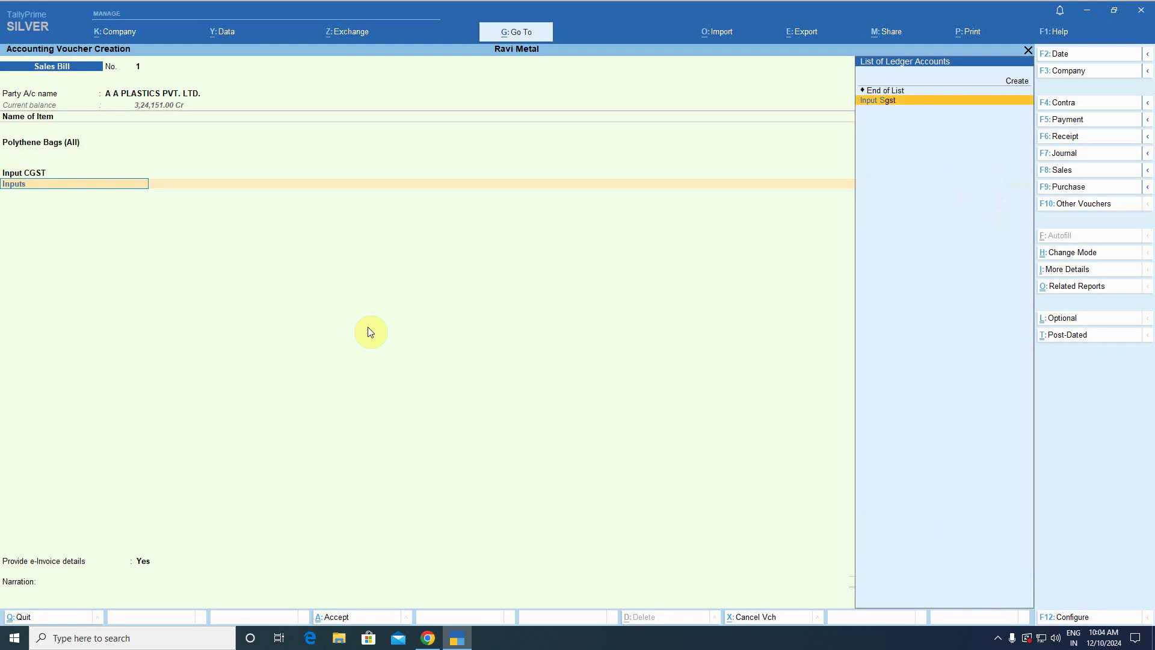
{"action": "key", "text": "Return"}
{"action": "key", "text": "Return"}
{"action": "key", "text": "Return"}
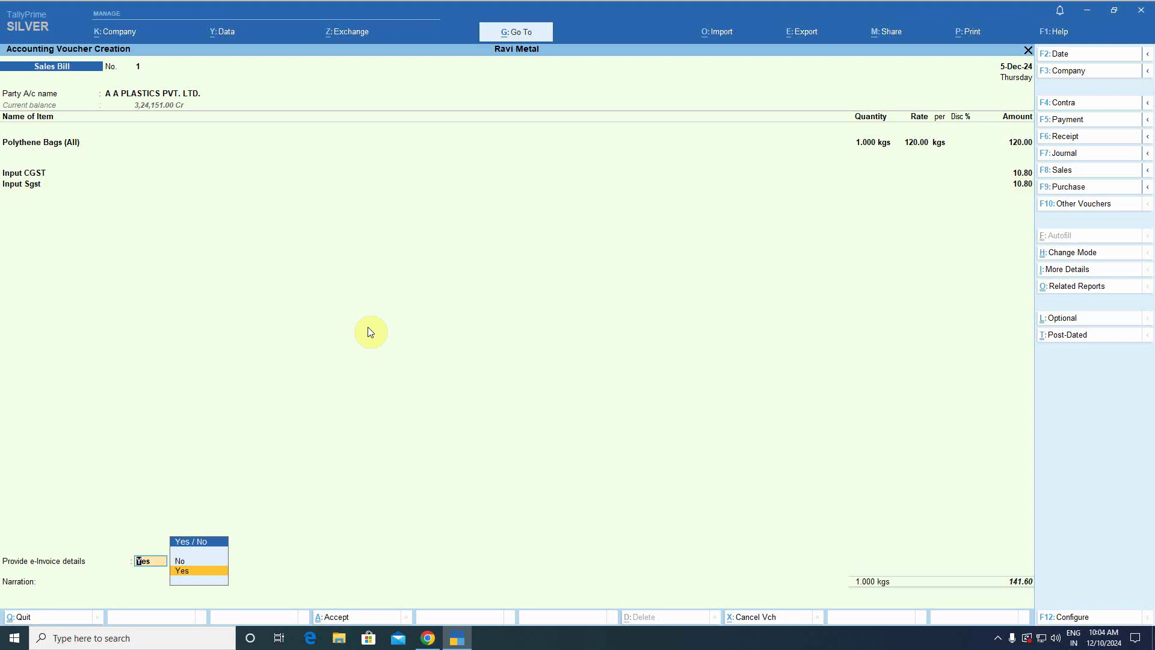
Set Provide e-Invoice details to No, save the Sales Bill without narration, and decline e-Invoice generation.
{"action": "key", "text": "Up"}
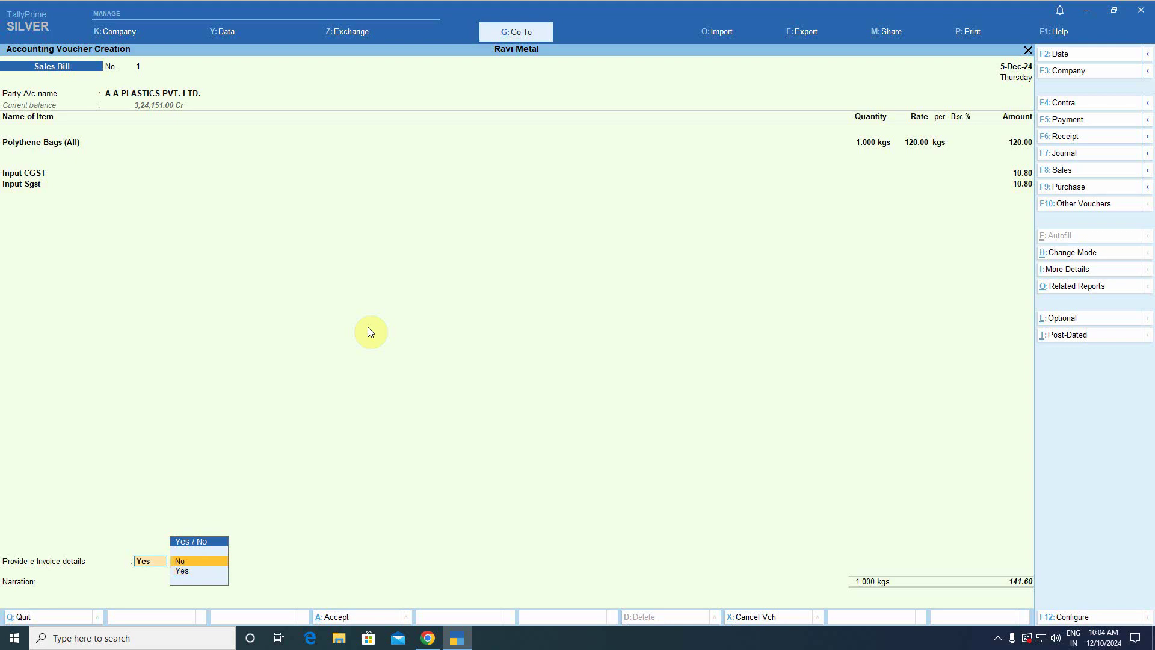
{"action": "key", "text": "Return"}
{"action": "key", "text": "Return"}
{"action": "key", "text": "Return"}
{"action": "key", "text": "Return"}
{"action": "key", "text": "Return"}
{"action": "key", "text": "Return"}
{"action": "key", "text": "Return"}
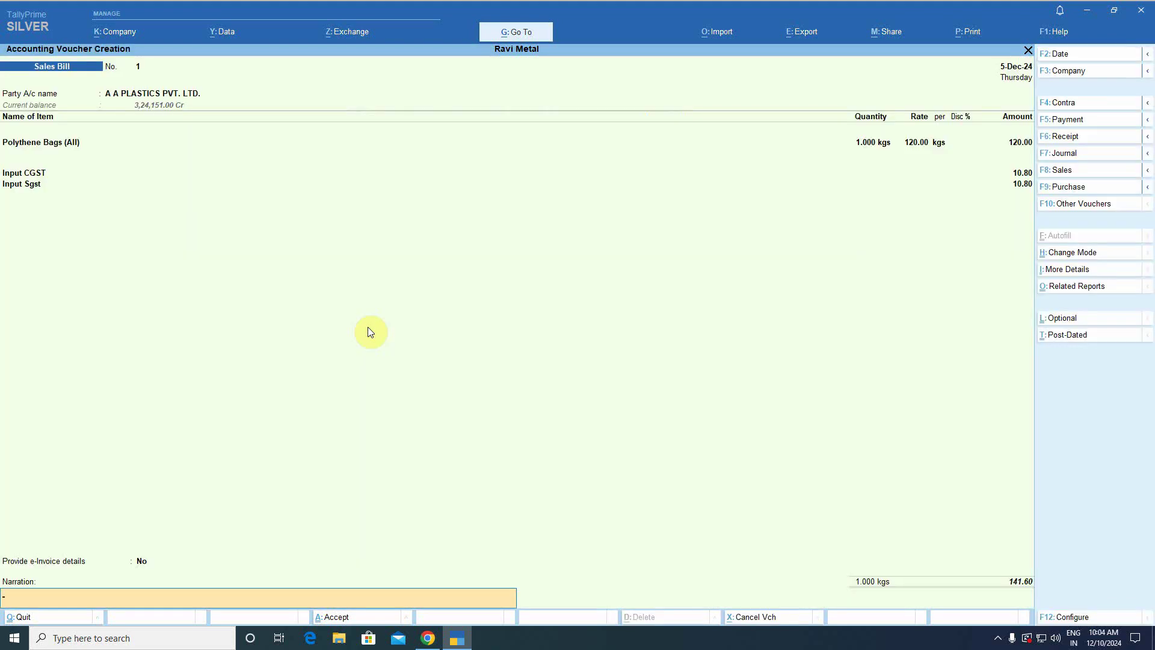
{"action": "key", "text": "Return"}
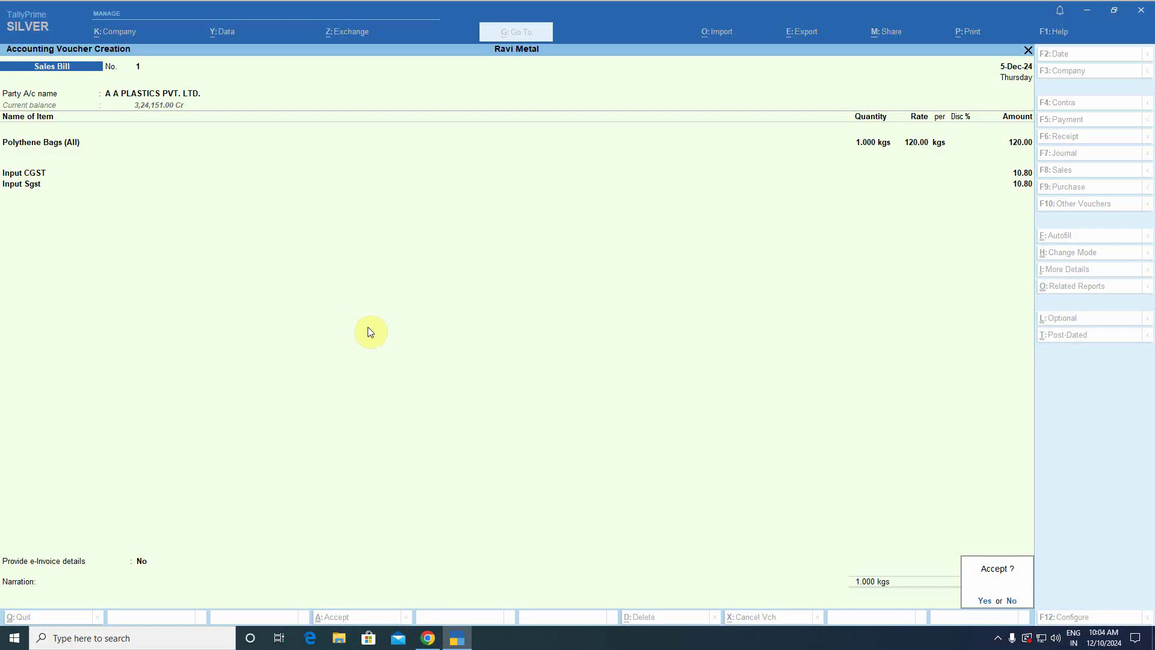
{"action": "key", "text": "Return"}
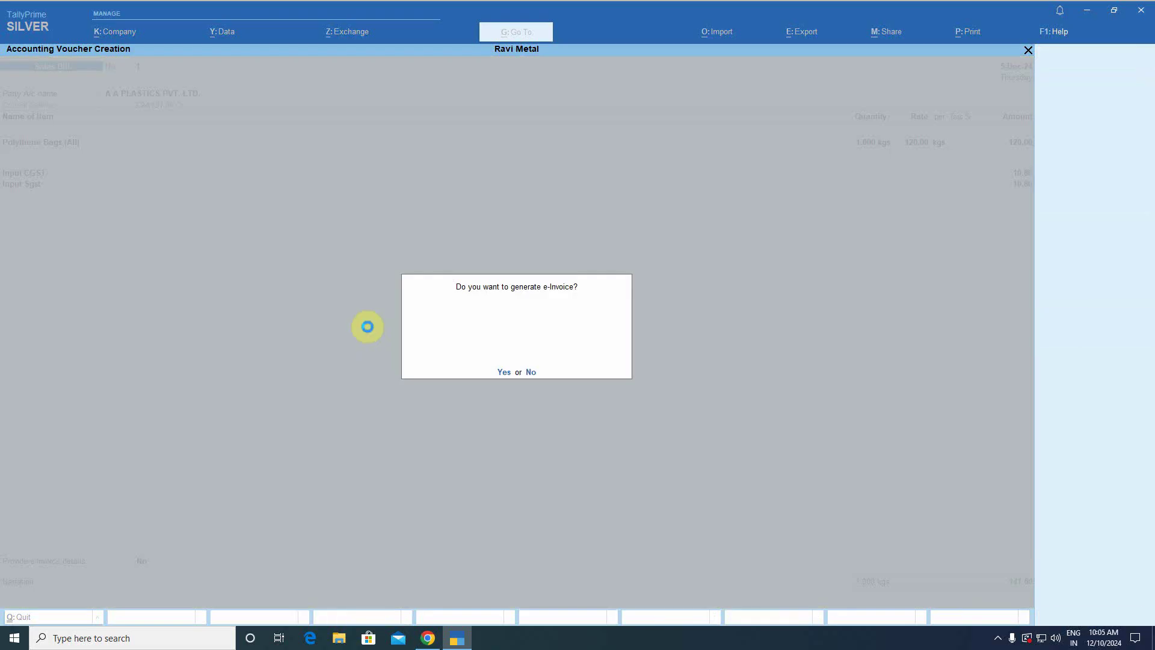
{"action": "key", "text": "n"}
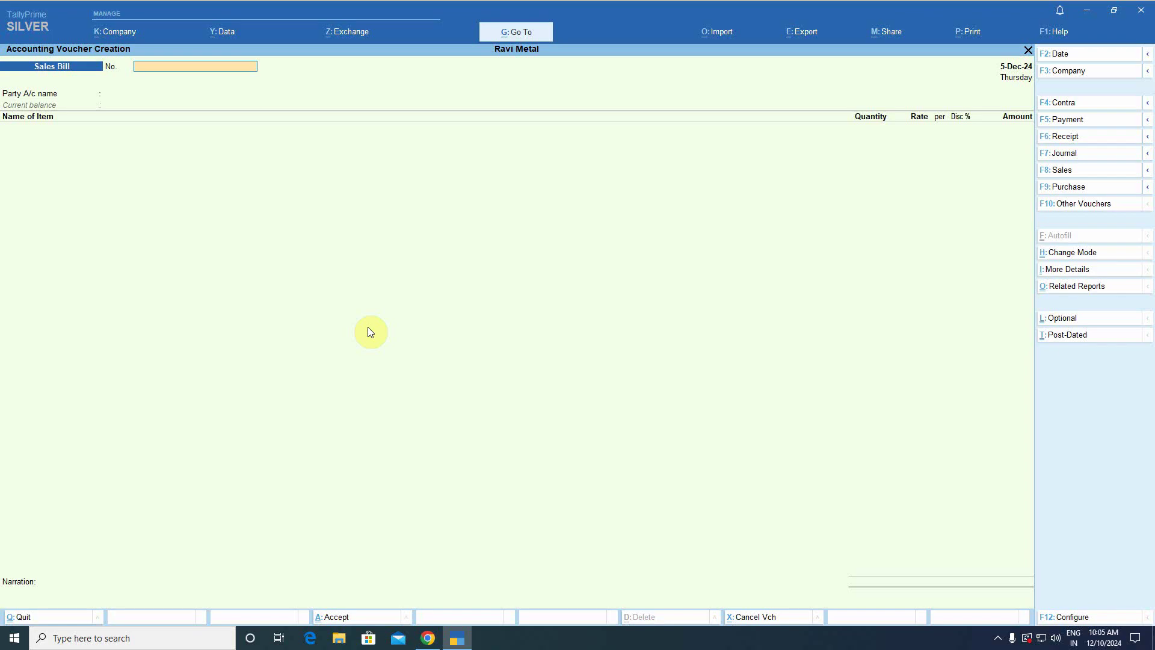
Try to reuse voucher number 1 on a new Sales Bill, and exit voucher entry to the Gateway of Tally.
{"action": "key", "text": "Return"}
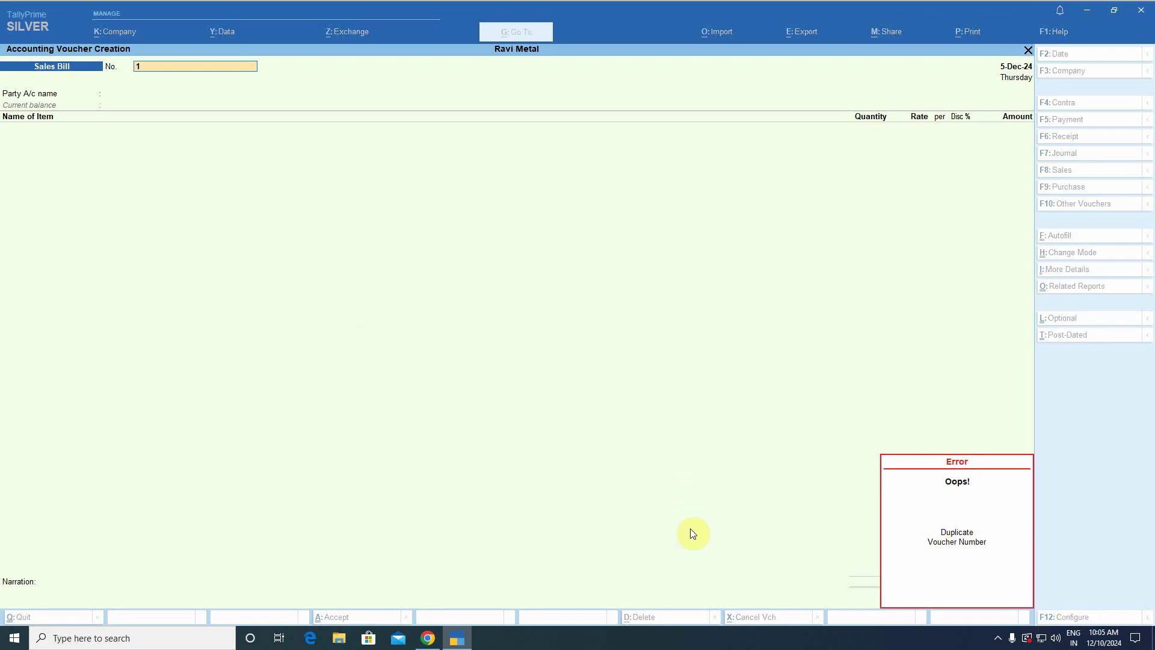
{"action": "key", "text": "Escape"}
{"action": "key", "text": "Escape"}
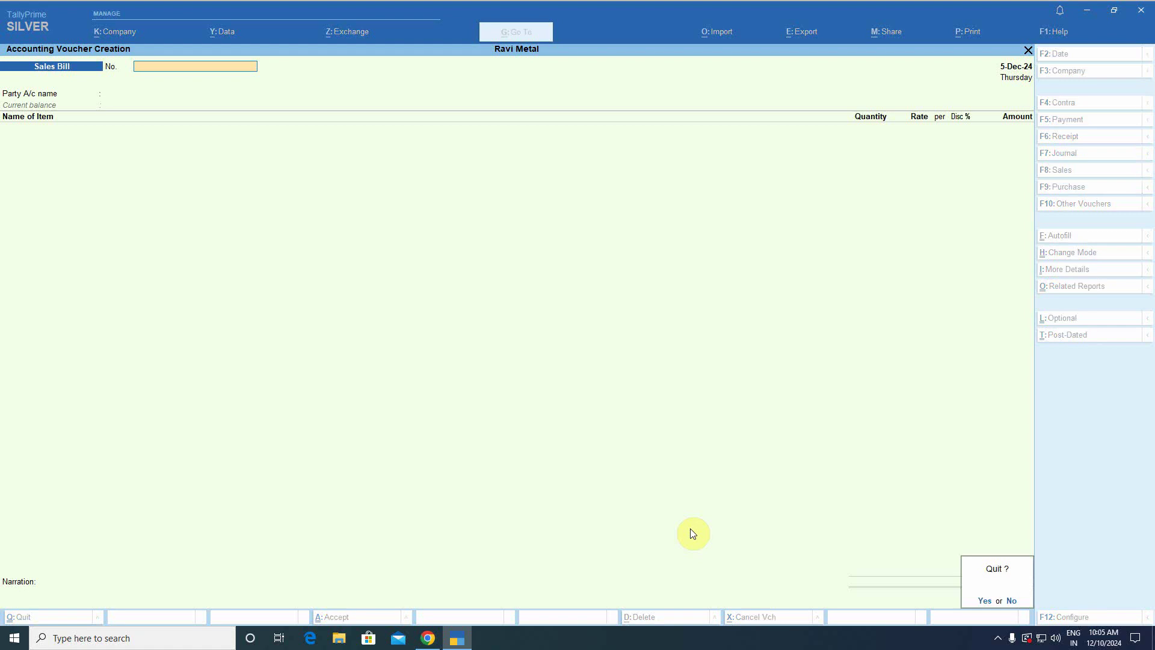
{"action": "key", "text": "y"}
{"action": "key", "text": "Escape"}
{"action": "key", "text": "n"}
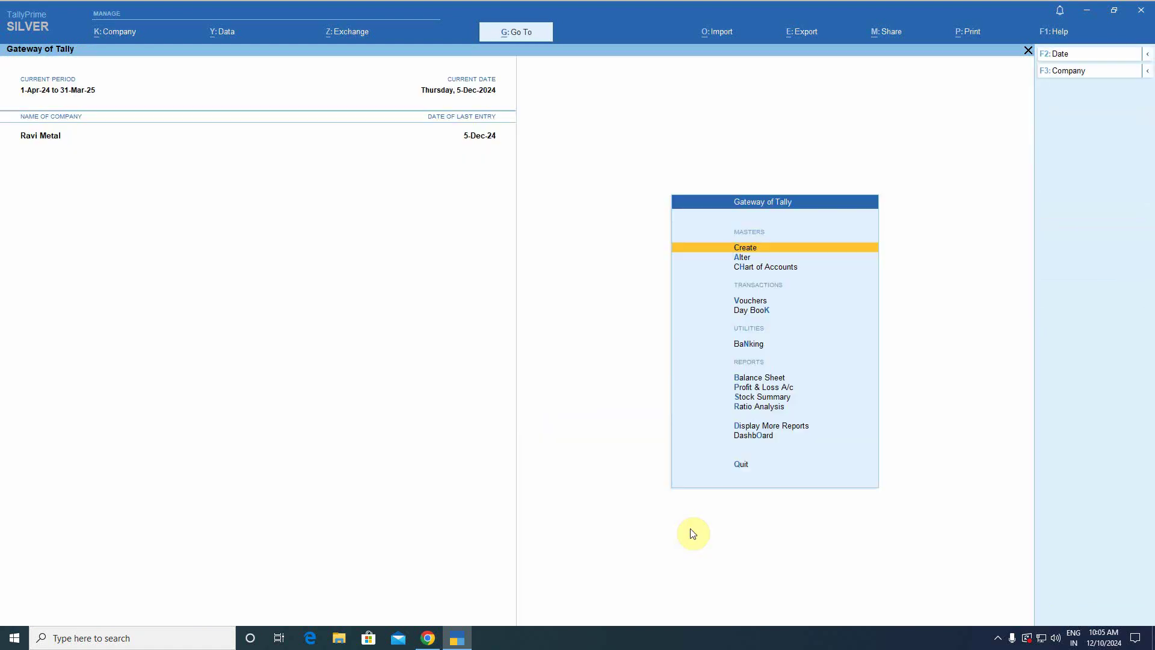